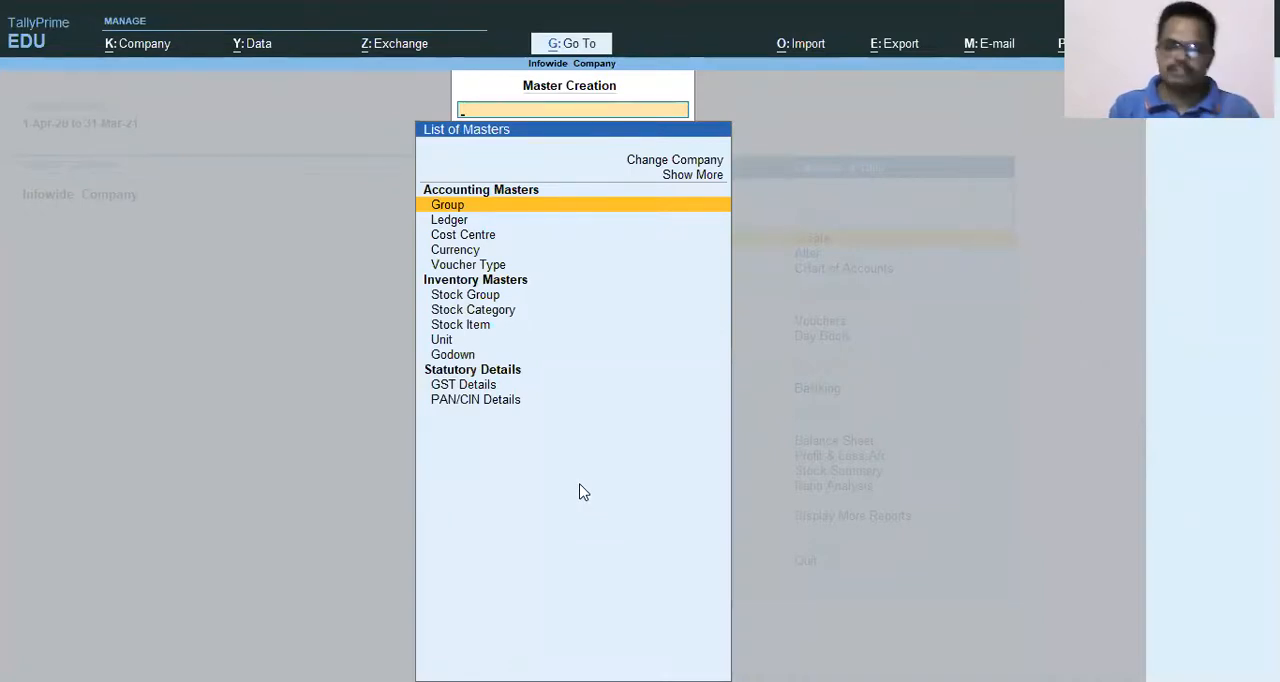
Open the form for creating a new cost centre in Infowide Company.
{"action": "key", "text": "Down"}
{"action": "key", "text": "Down"}
{"action": "key", "text": "Down"}
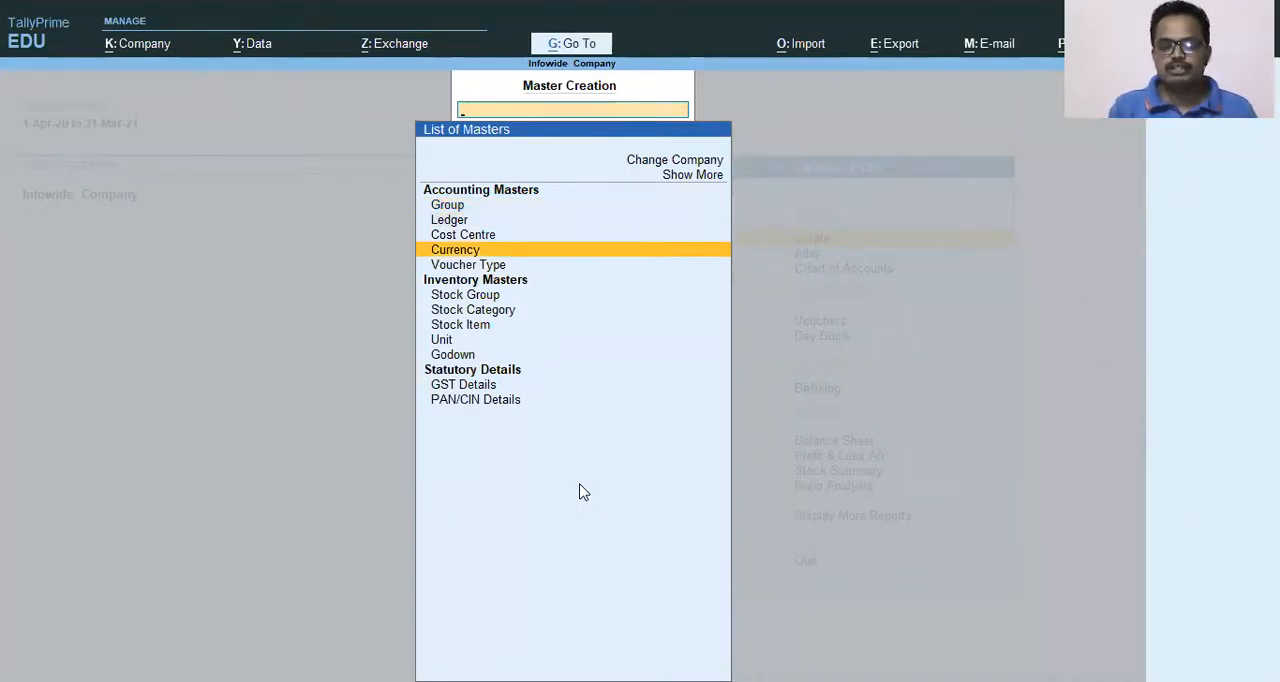
{"action": "key", "text": "Up"}
{"action": "key", "text": "Up"}
{"action": "key", "text": "Up"}
{"action": "key", "text": "Down"}
{"action": "key", "text": "Down"}
{"action": "key", "text": "Down"}
{"action": "key", "text": "Down"}
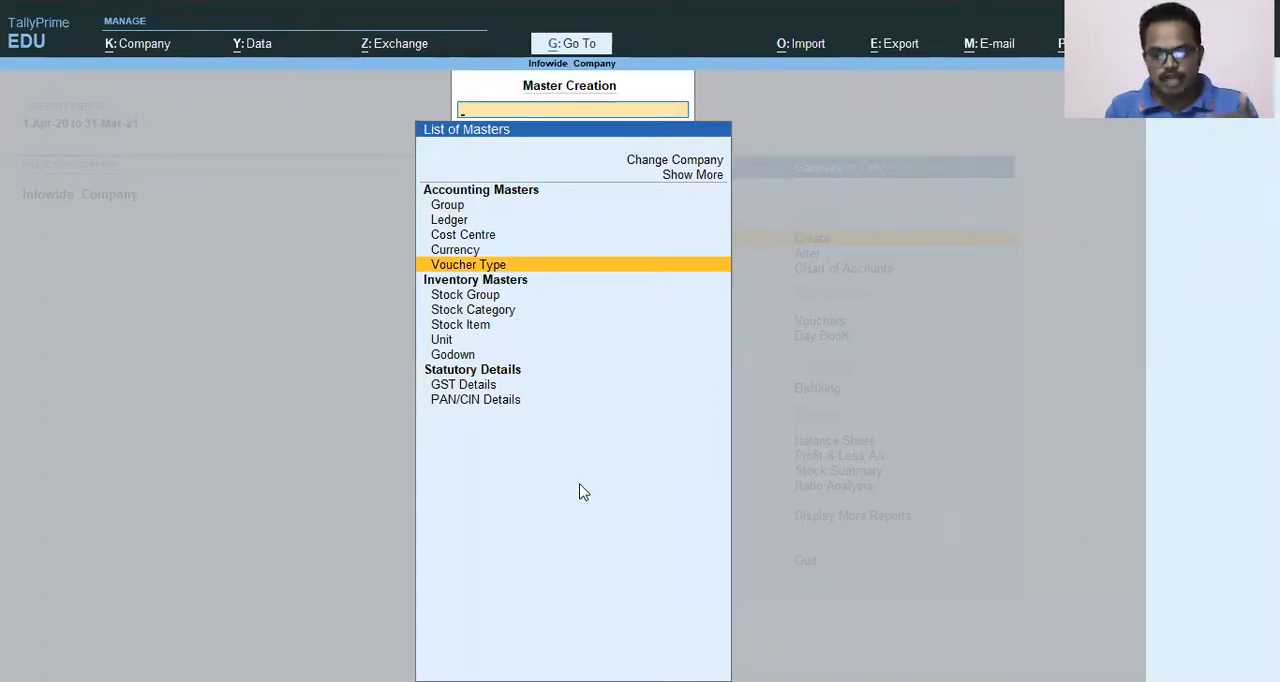
{"action": "key", "text": "Up"}
{"action": "key", "text": "Up"}
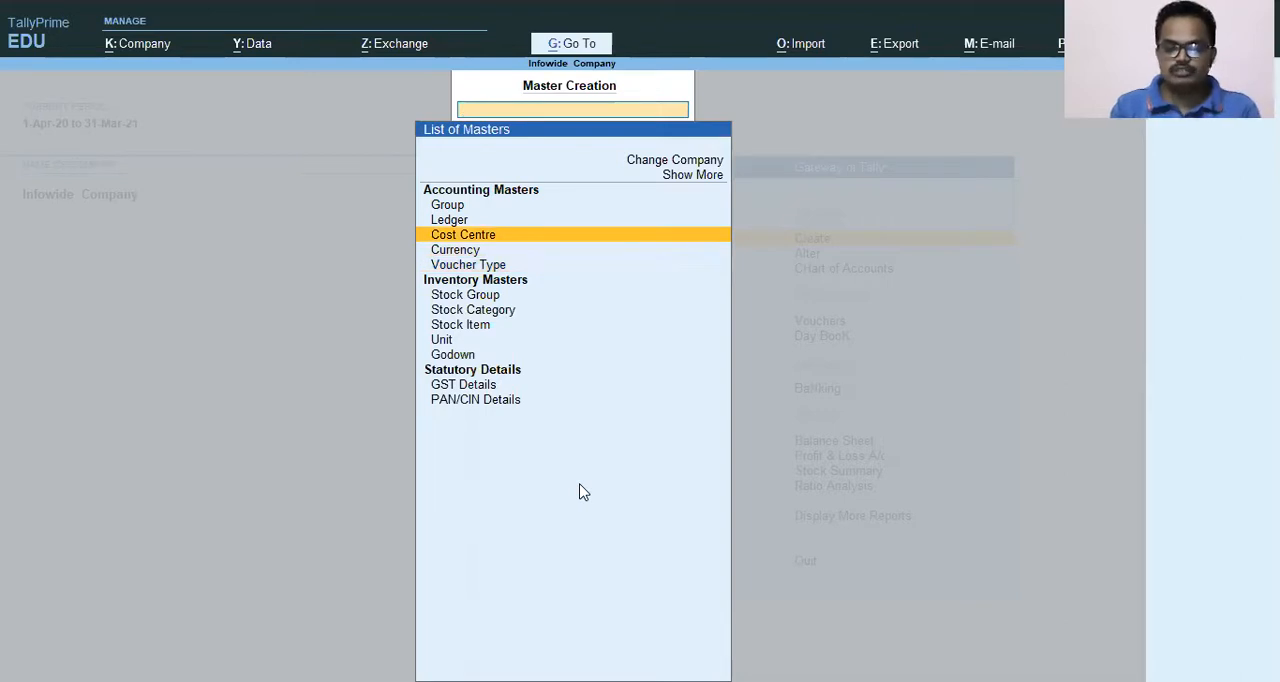
{"action": "key", "text": "Return"}
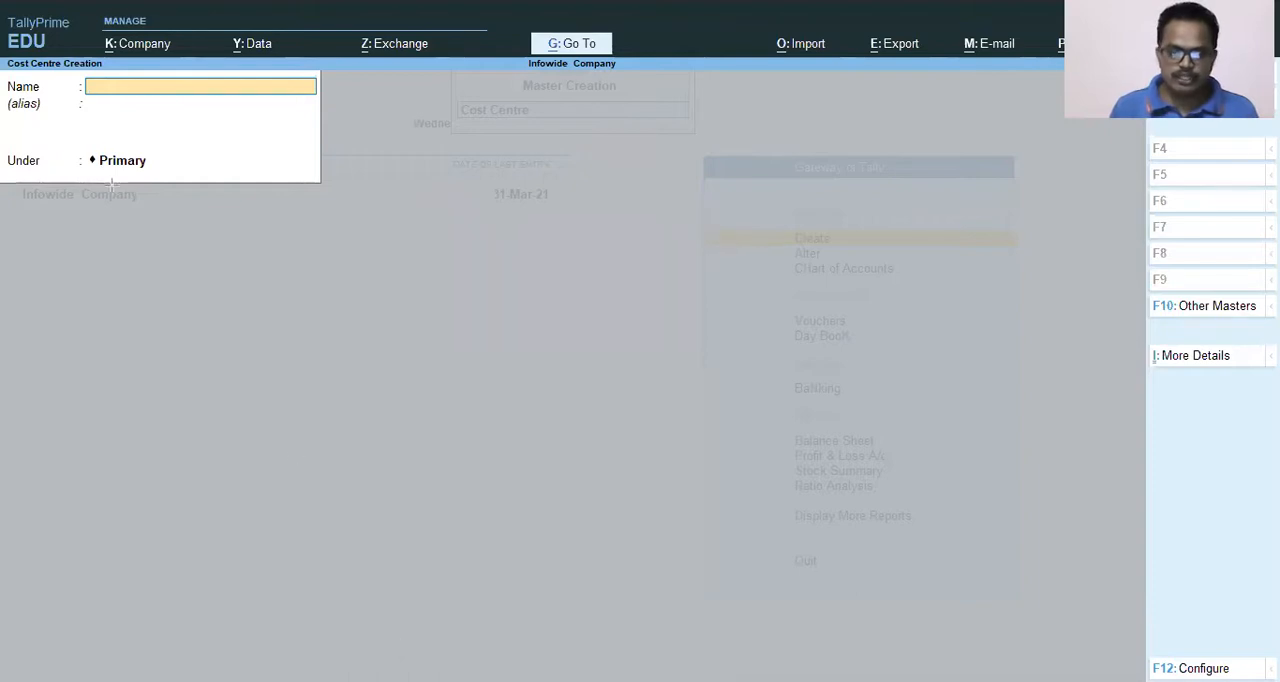
Try to create a cost centre named Pune Factory in Infowide Company.
{"action": "left_click_drag", "start_coordinate": [2, 59], "coordinate": [320, 182]}
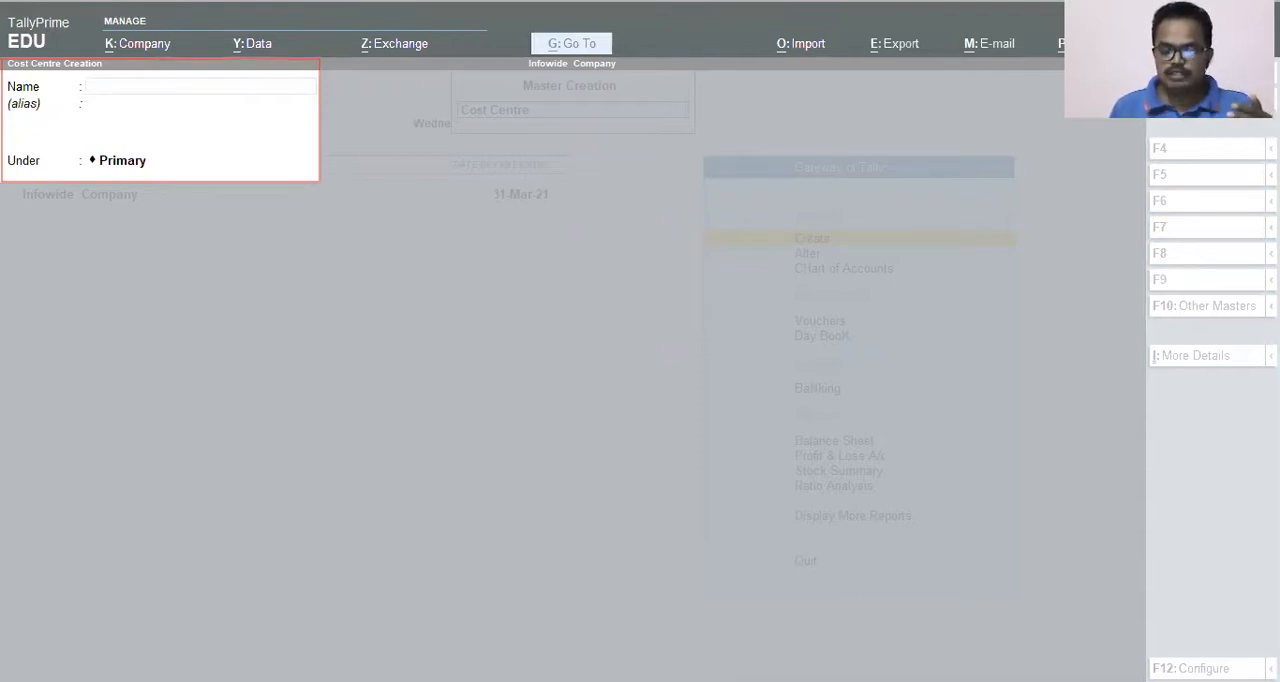
{"action": "key", "text": "Escape"}
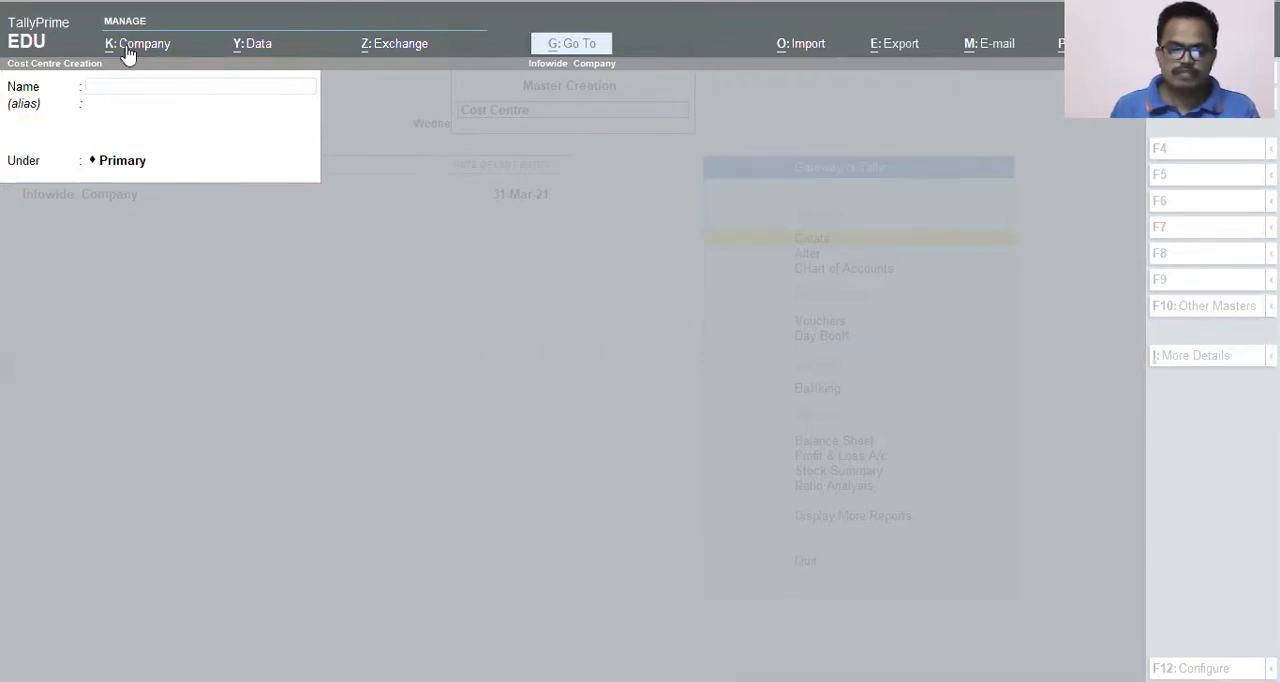
{"action": "left_click", "coordinate": [115, 87]}
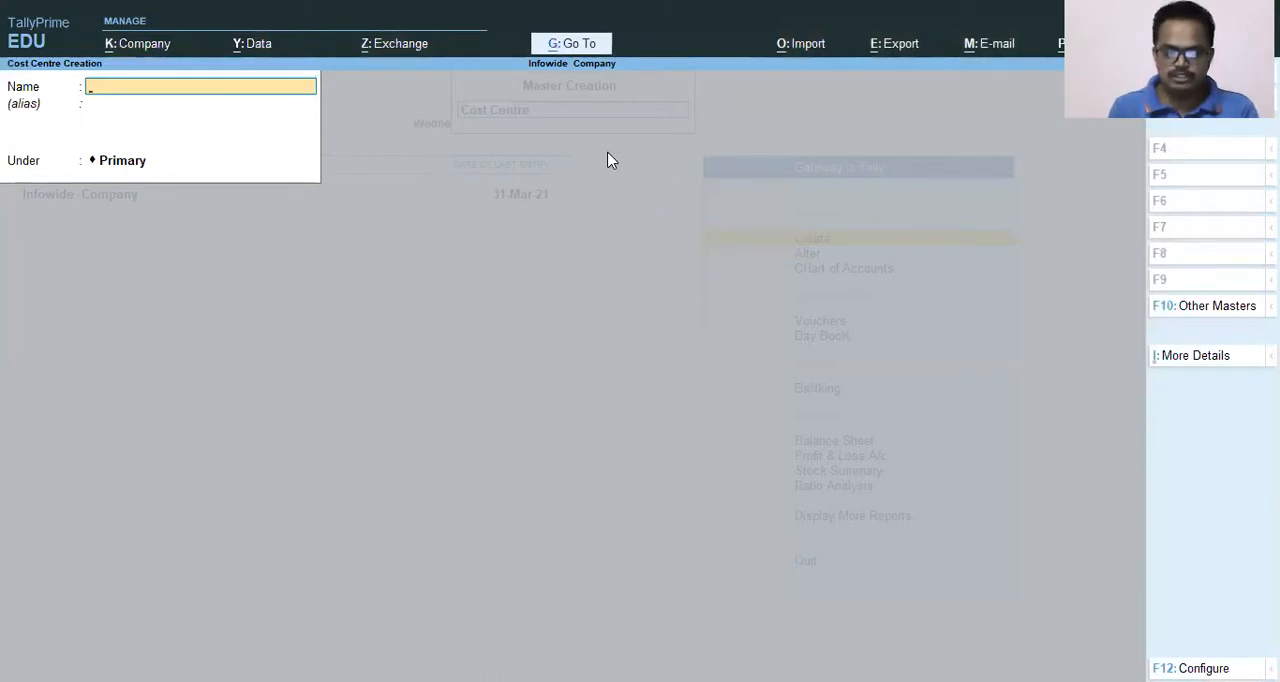
{"action": "type", "text": "Pune"}
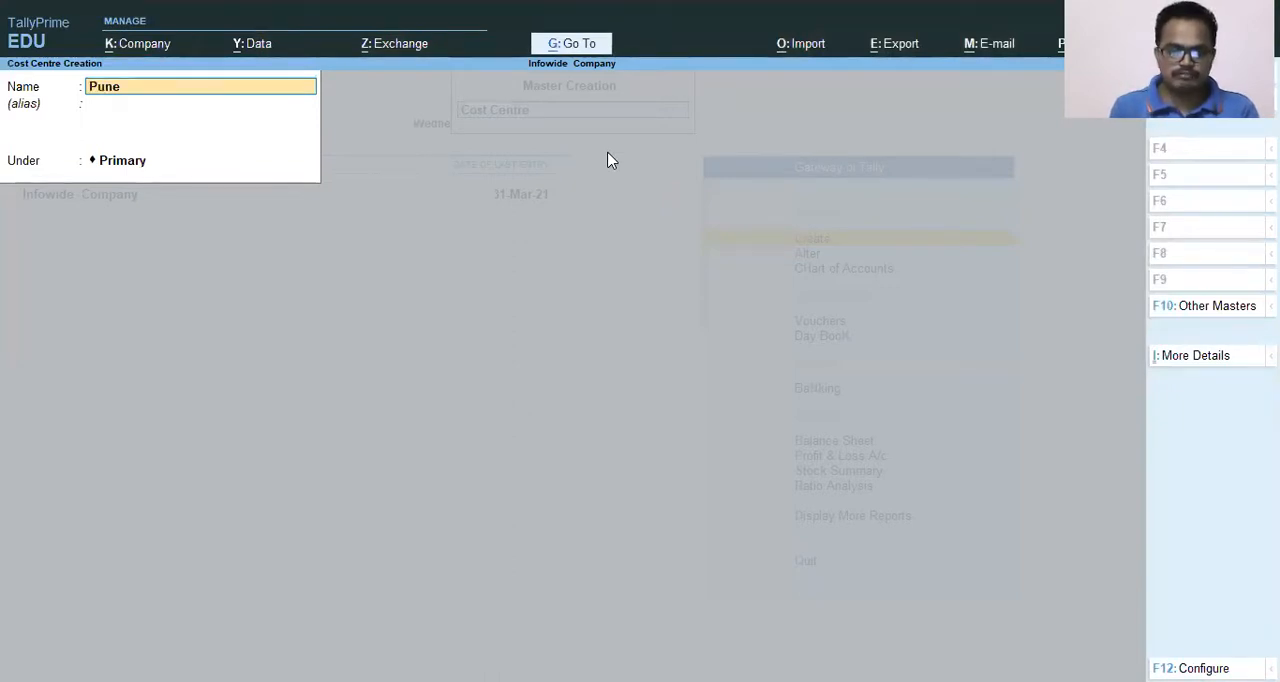
{"action": "type", "text": " Factory"}
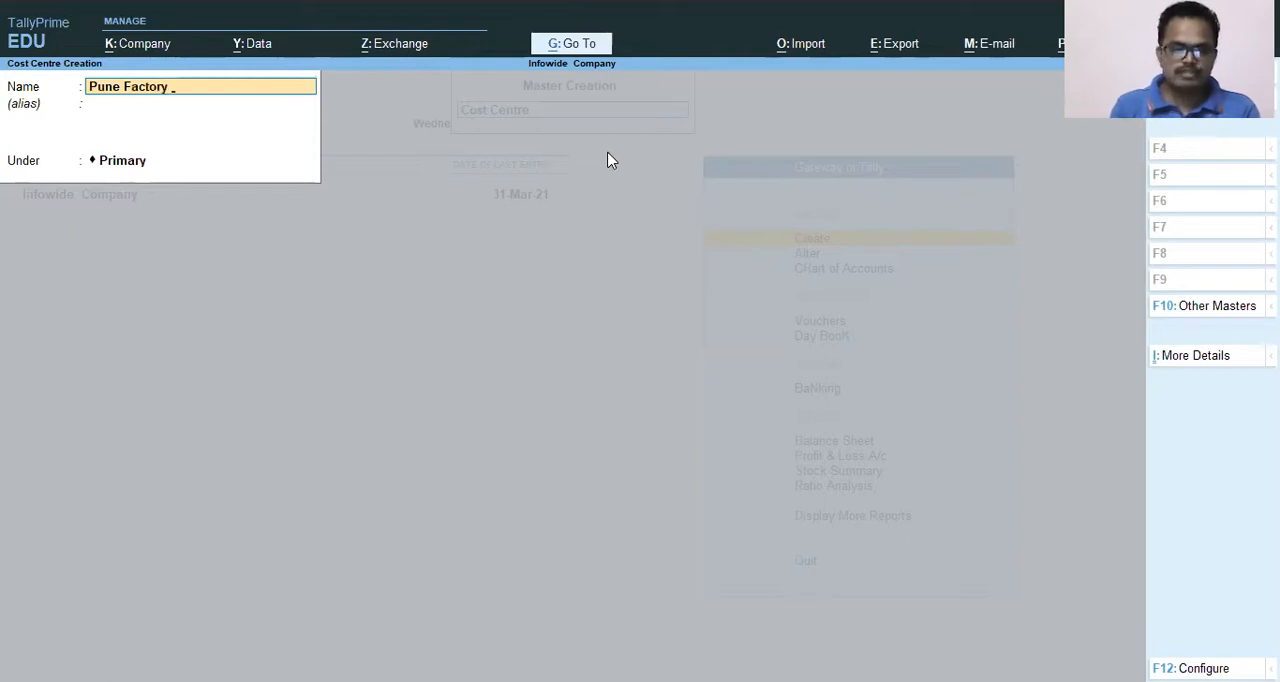
{"action": "key", "text": "Return"}
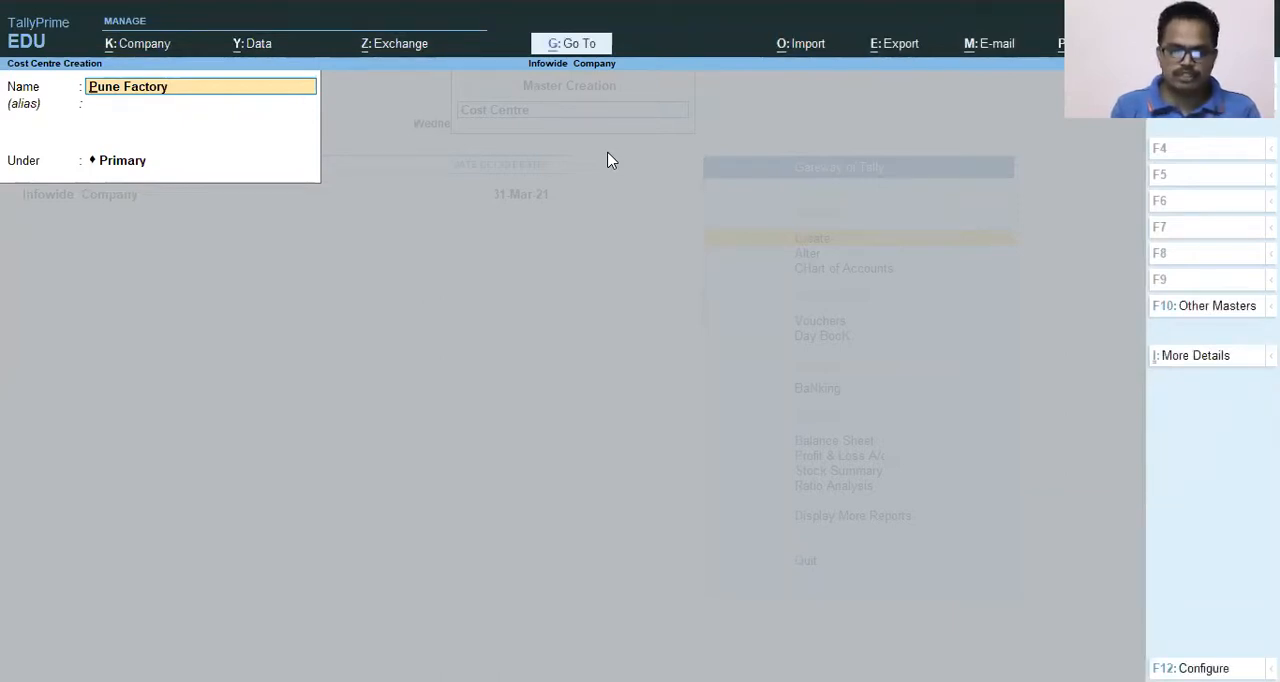
Try to rename the new cost centre entry as Mumbai Factory, and leave master creation without saving it.
{"action": "key", "text": "Delete"}
{"action": "key", "text": "Delete"}
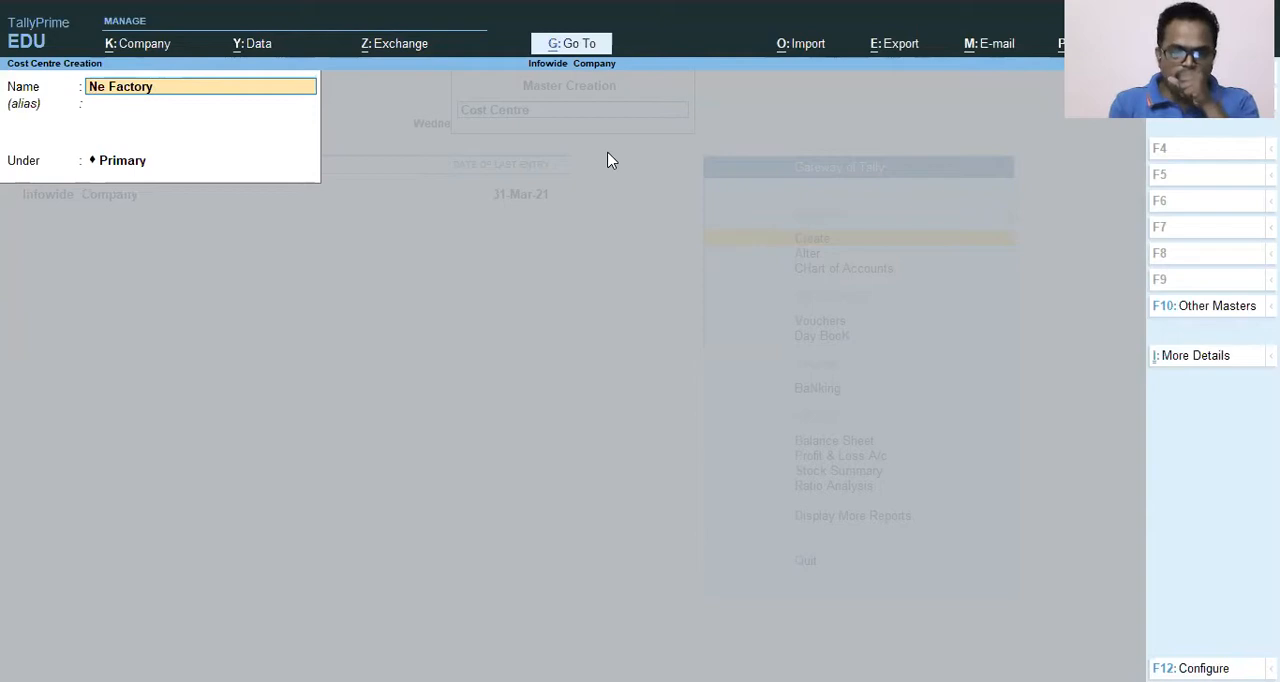
{"action": "key", "text": "Delete"}
{"action": "key", "text": "Delete"}
{"action": "key", "text": "Delete"}
{"action": "key", "text": "Delete"}
{"action": "key", "text": "Delete"}
{"action": "key", "text": "Delete"}
{"action": "key", "text": "Delete"}
{"action": "key", "text": "Delete"}
{"action": "key", "text": "Delete"}
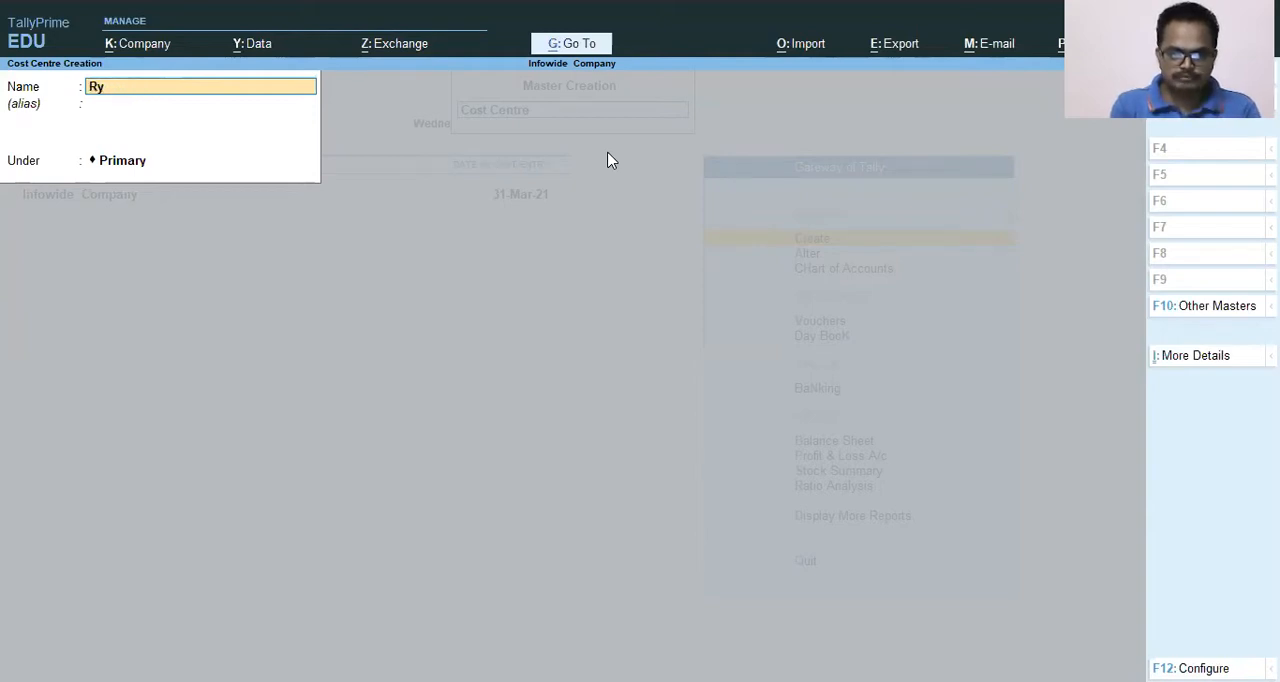
{"action": "key", "text": "Delete"}
{"action": "type", "text": "Mumbau"}
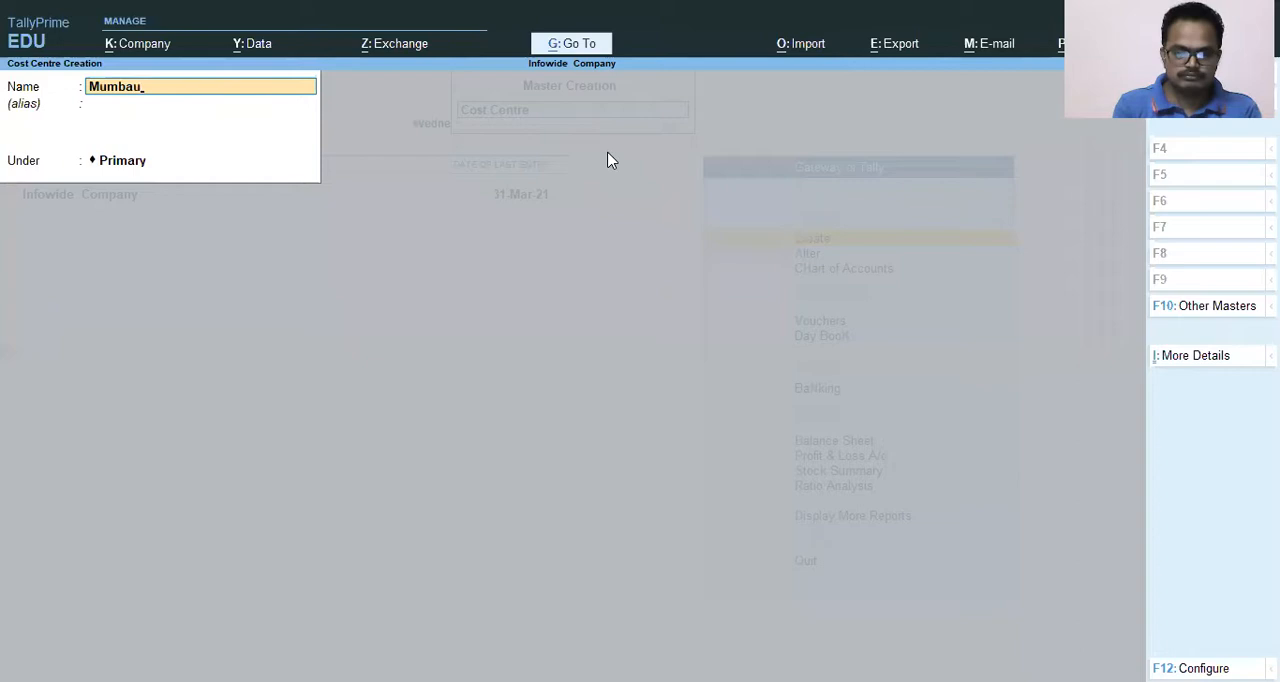
{"action": "key", "text": "BackSpace"}
{"action": "type", "text": "i "}
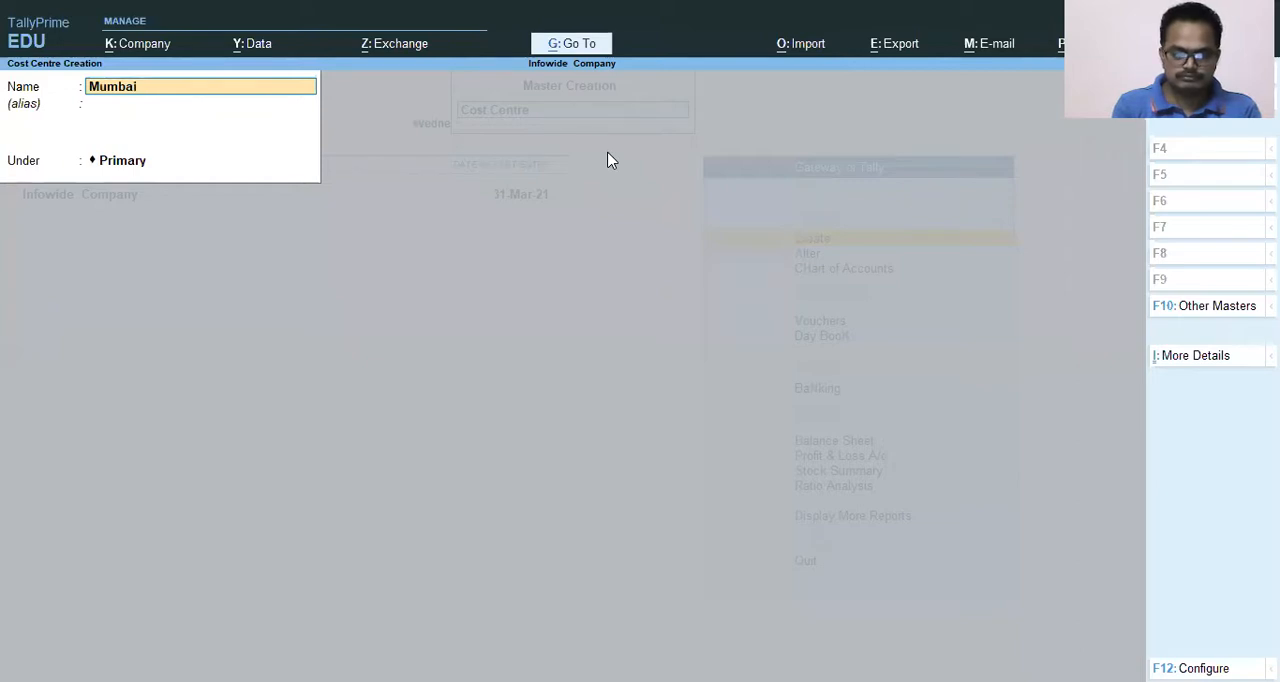
{"action": "type", "text": "Factory"}
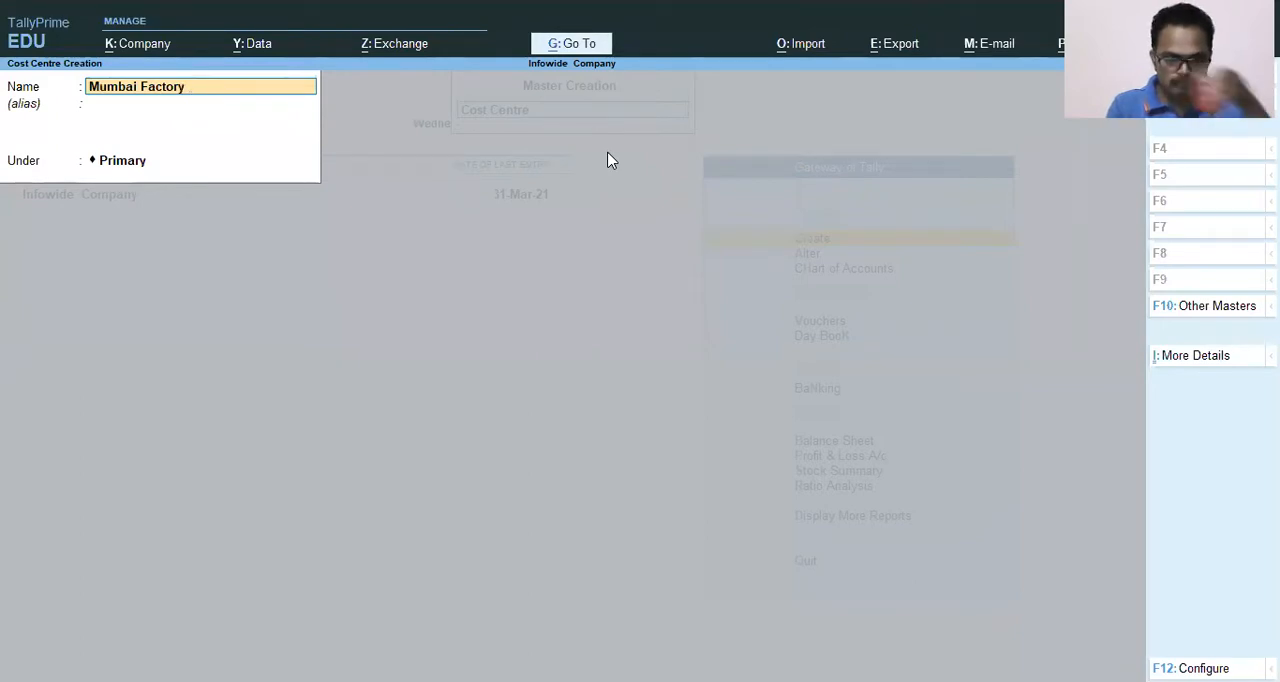
{"action": "key", "text": "Return"}
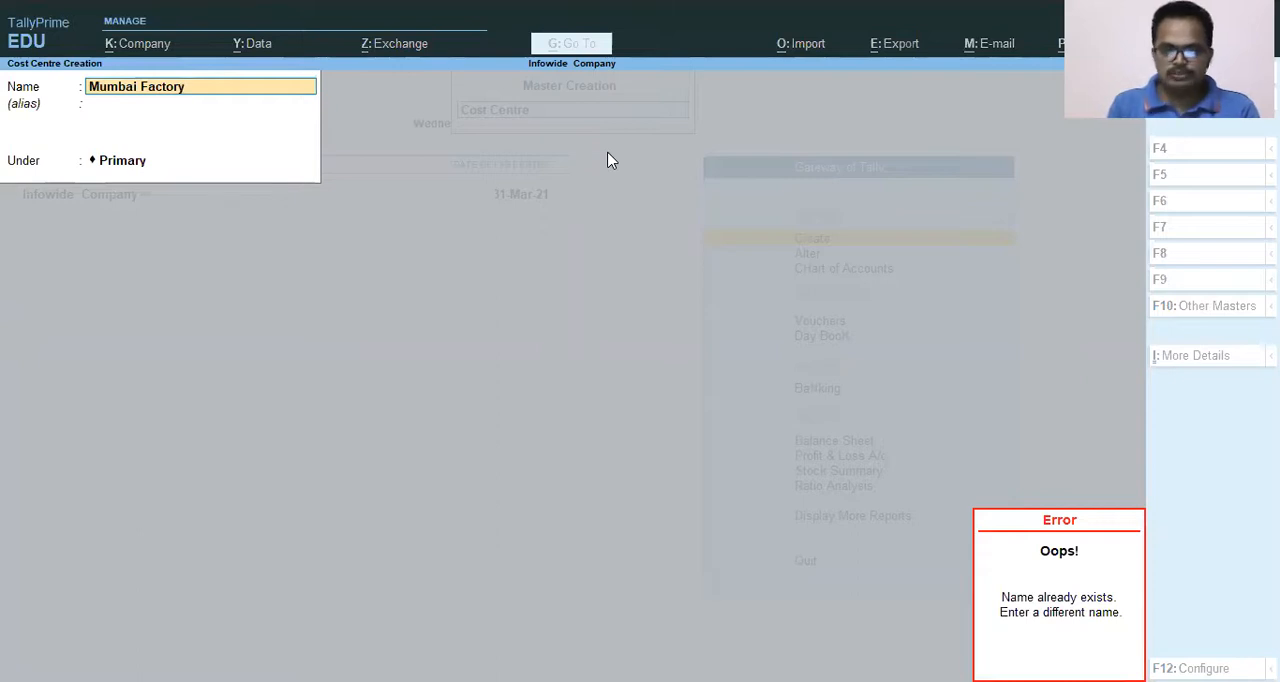
{"action": "key", "text": "Escape"}
{"action": "key", "text": "Escape"}
{"action": "key", "text": "Escape"}
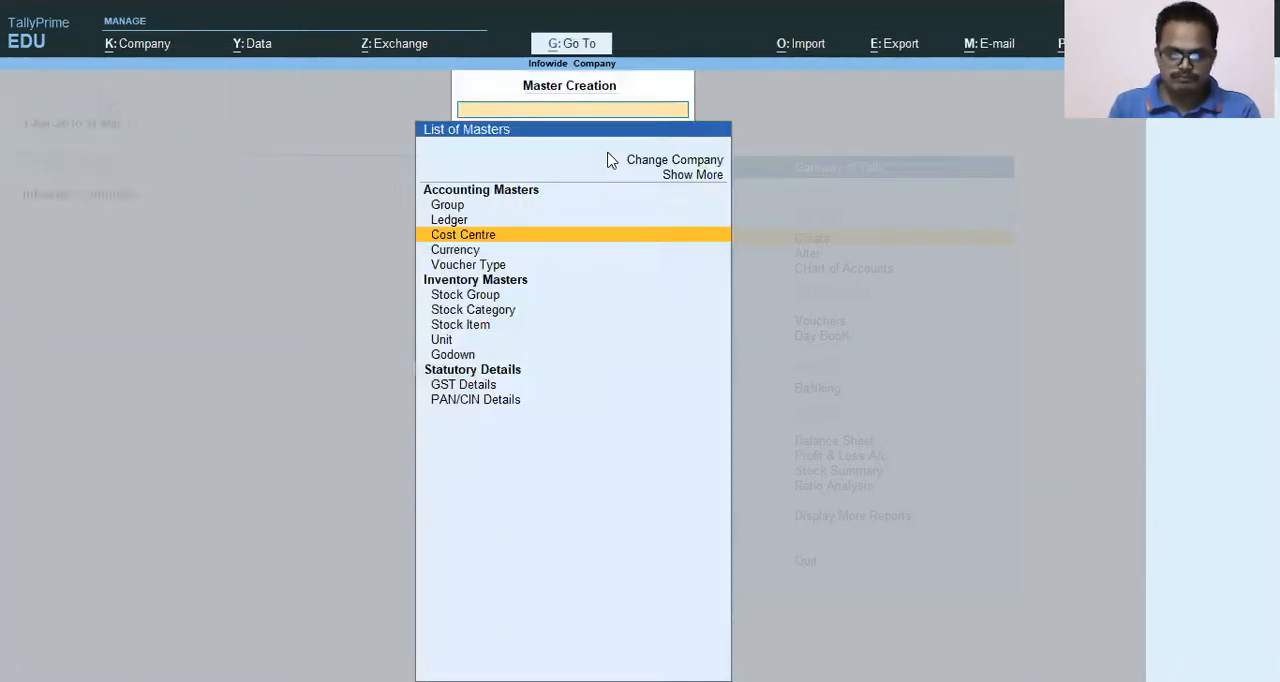
{"action": "key", "text": "Escape"}
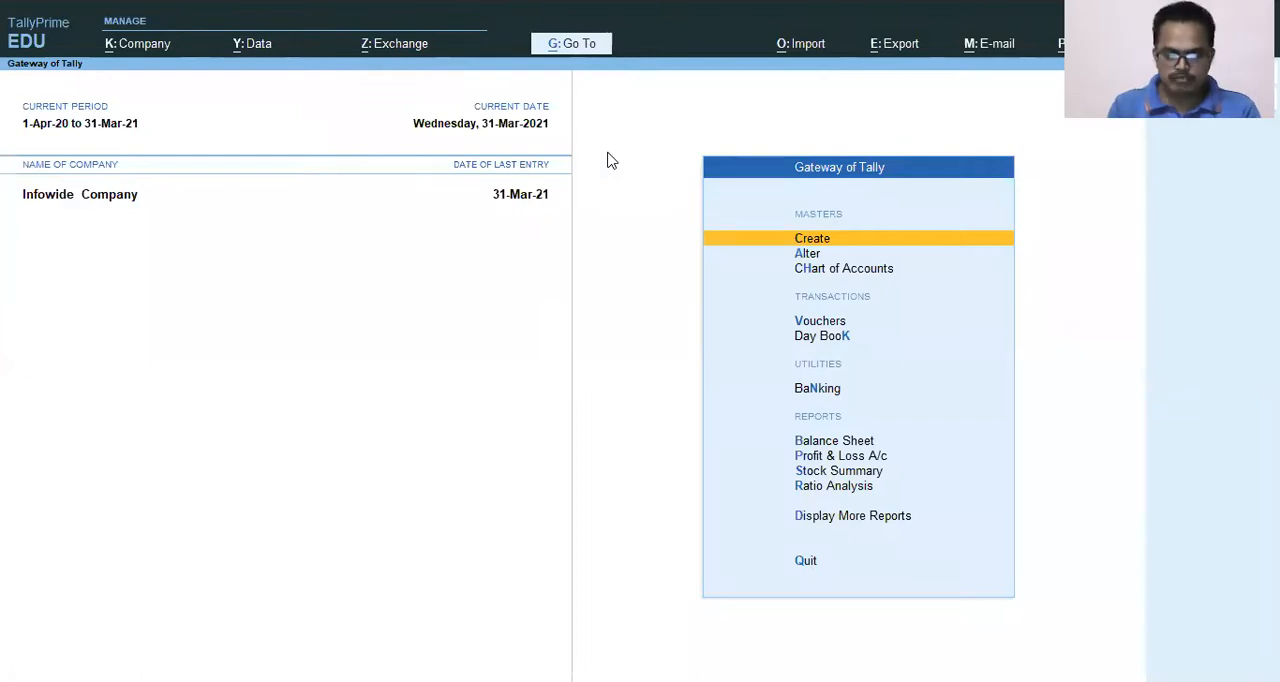
Shut Infowide Company and load the Tally Education company instead.
{"action": "key", "text": "Escape"}
{"action": "key", "text": "y"}
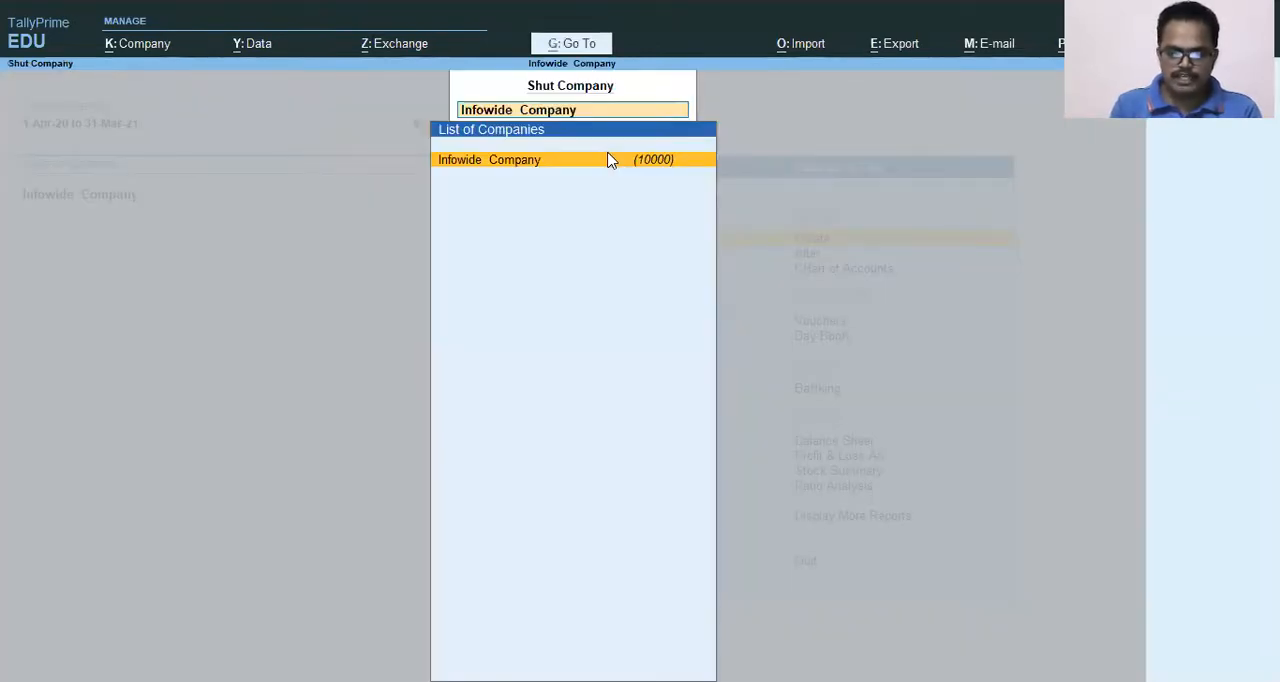
{"action": "key", "text": "Return"}
{"action": "key", "text": "Down"}
{"action": "key", "text": "Down"}
{"action": "key", "text": "Down"}
{"action": "key", "text": "Down"}
{"action": "key", "text": "Down"}
{"action": "key", "text": "Down"}
{"action": "key", "text": "Down"}
{"action": "key", "text": "Down"}
{"action": "key", "text": "Down"}
{"action": "key", "text": "Down"}
{"action": "key", "text": "Down"}
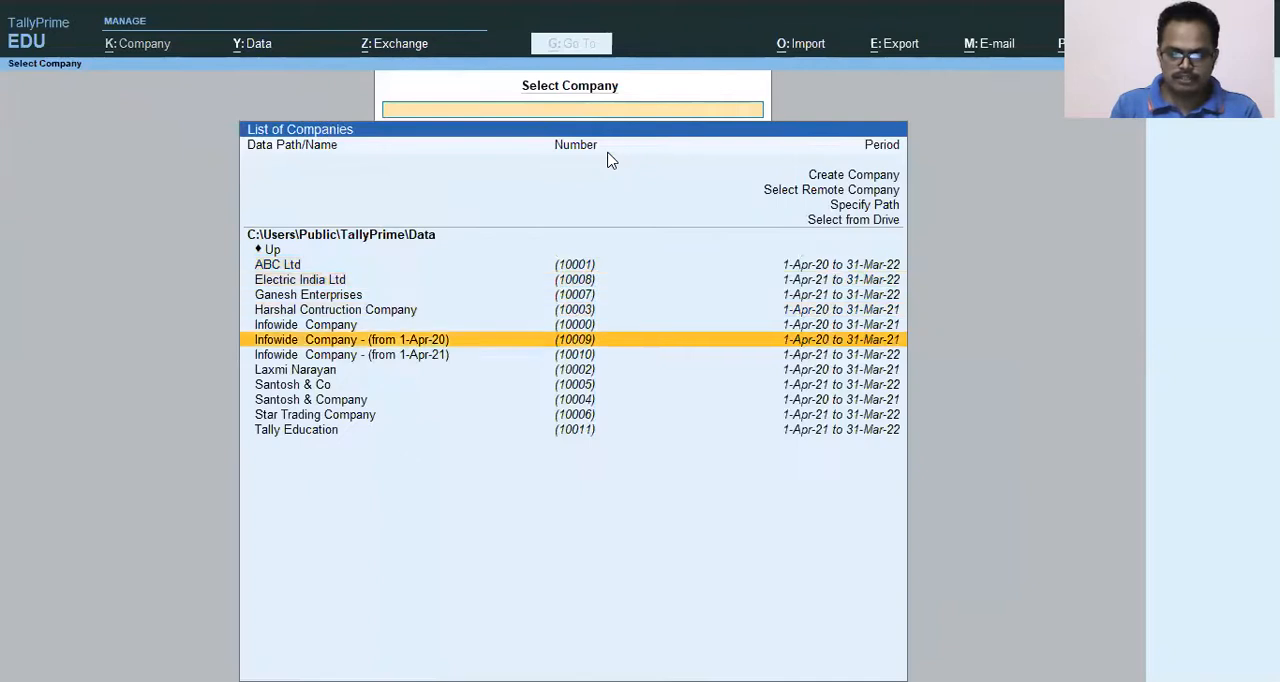
{"action": "key", "text": "Return"}
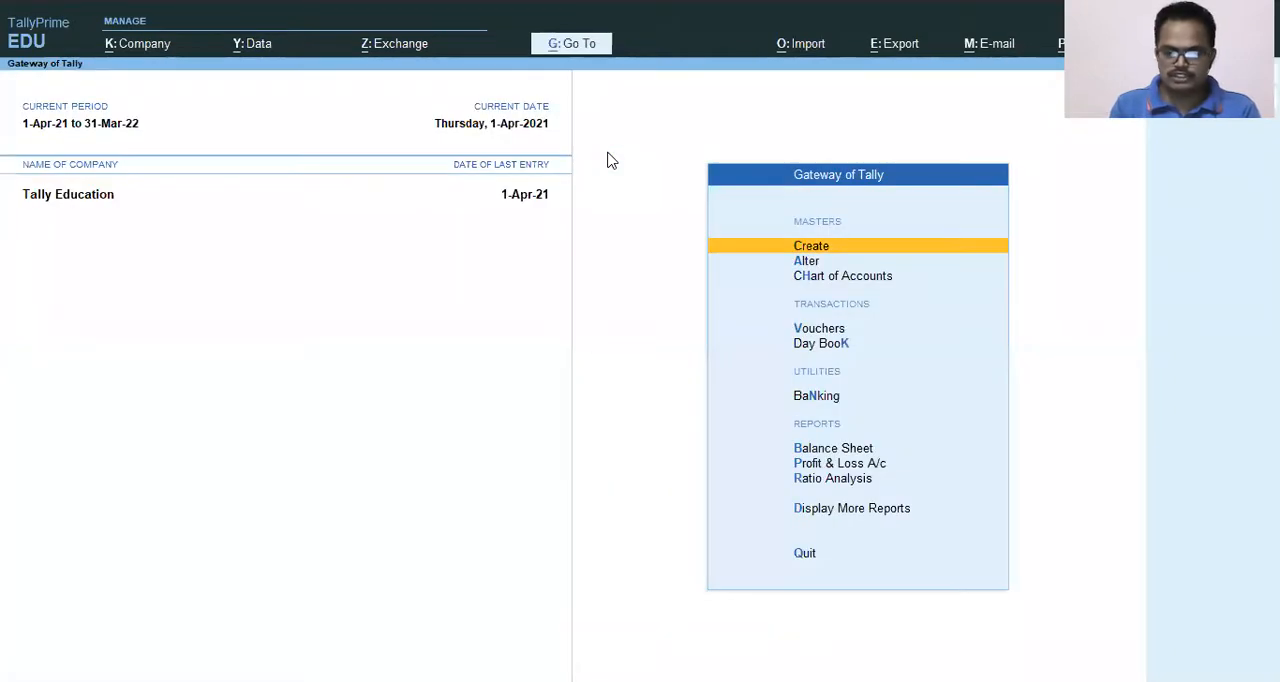
Open the cost centre creation form for the Tally Education company.
{"action": "key", "text": "Down"}
{"action": "key", "text": "Up"}
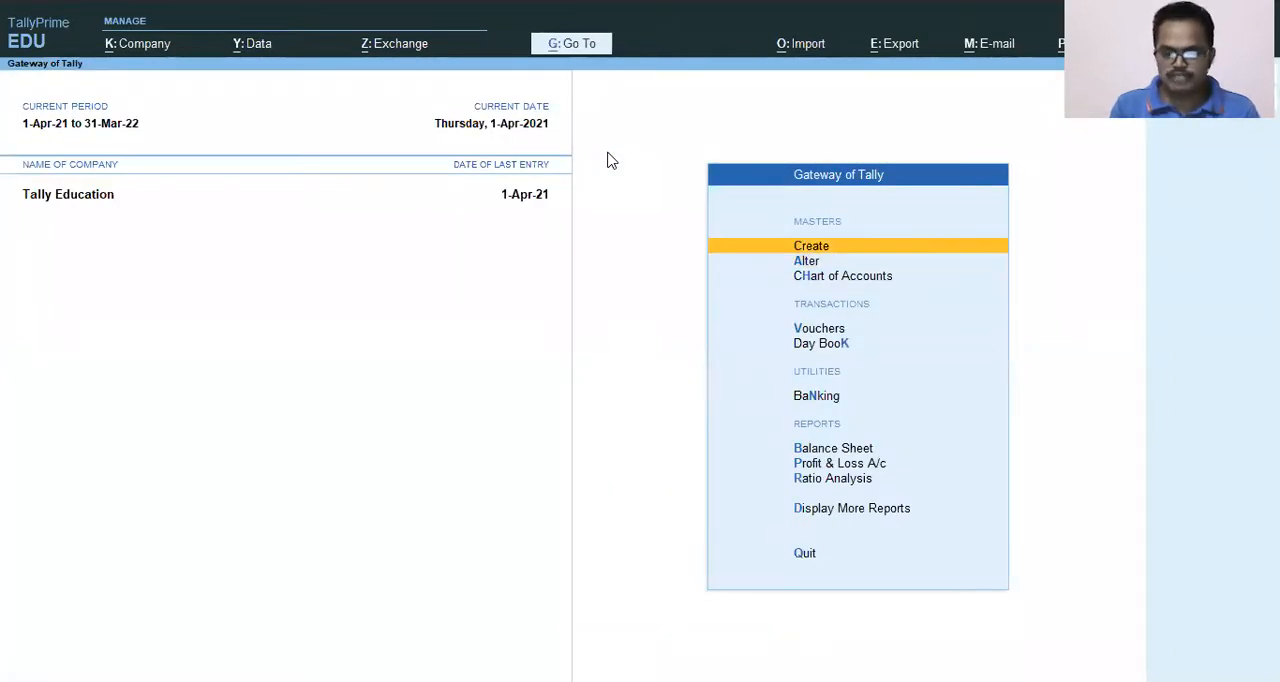
{"action": "key", "text": "Return"}
{"action": "key", "text": "Down"}
{"action": "key", "text": "Down"}
{"action": "key", "text": "Down"}
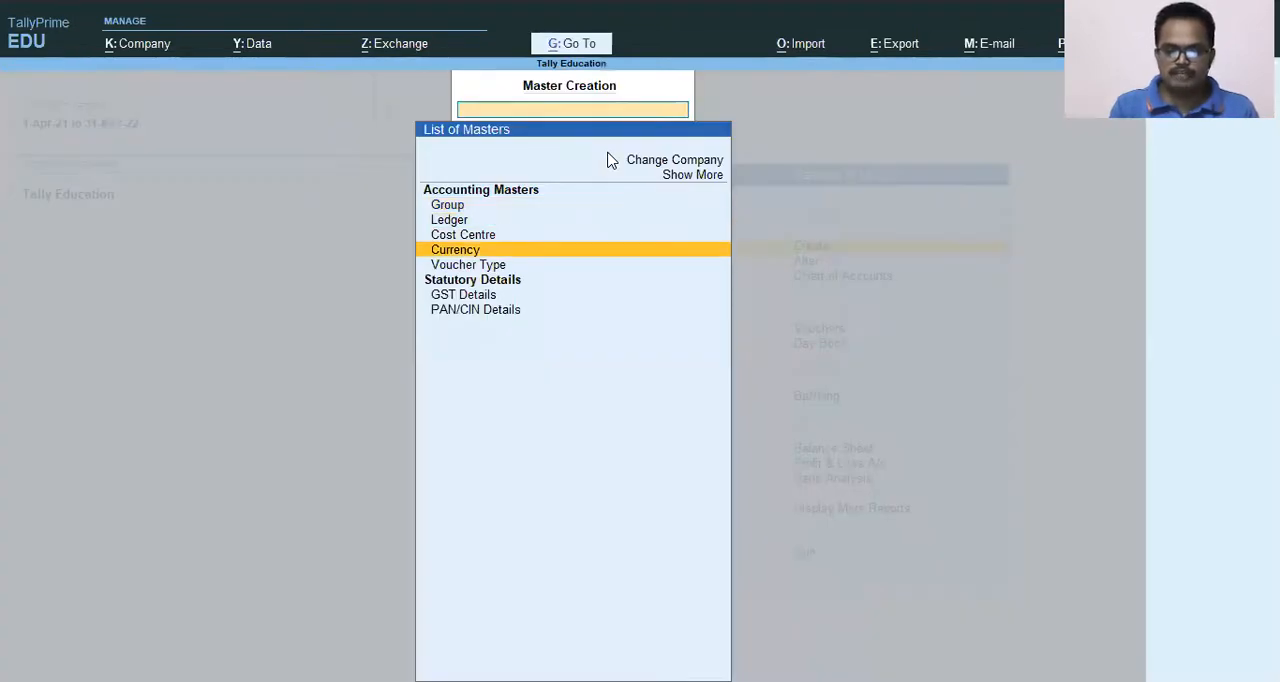
{"action": "key", "text": "Up"}
{"action": "key", "text": "Return"}
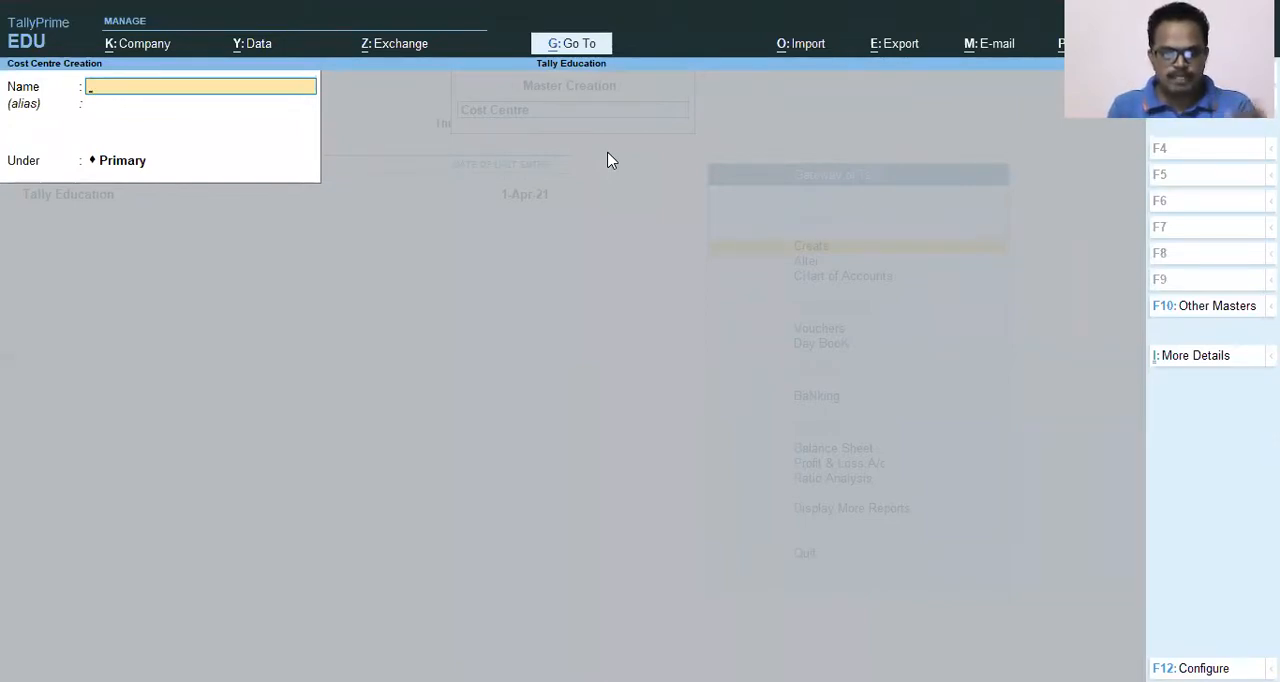
Create a cost centre named Pune Factory under Primary, leaving the alias blank, and accept it.
{"action": "type", "text": "Pune Factory"}
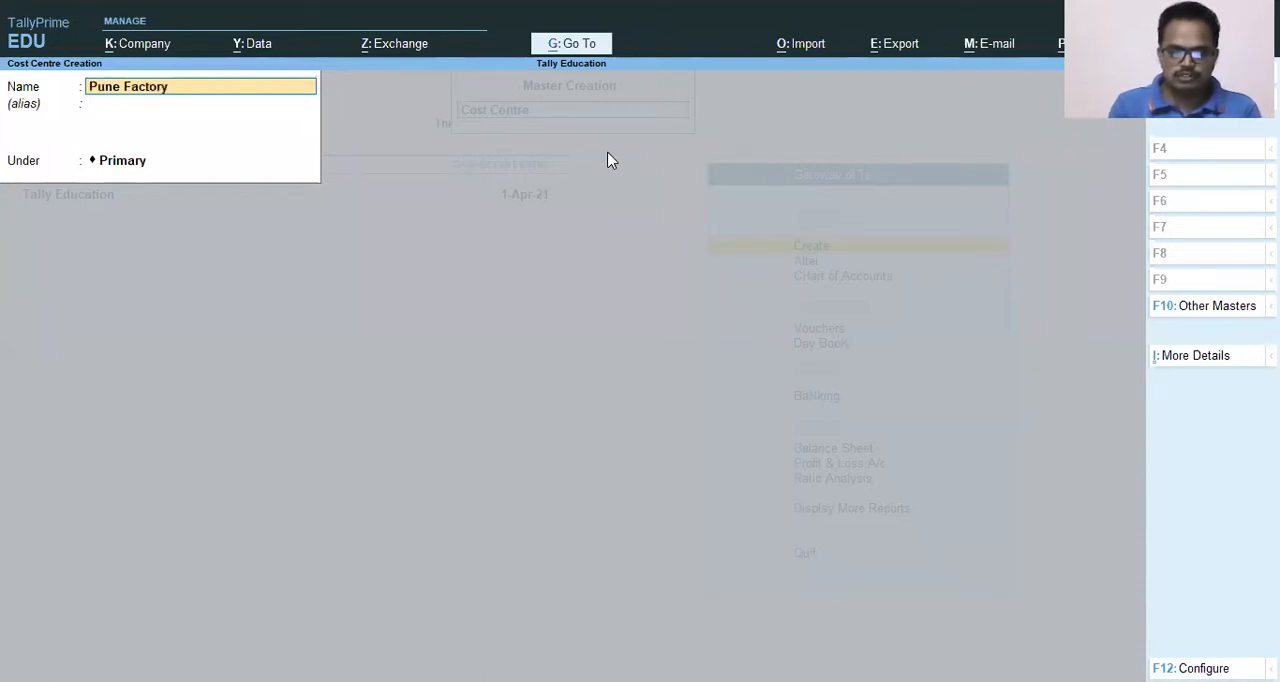
{"action": "key", "text": "Return"}
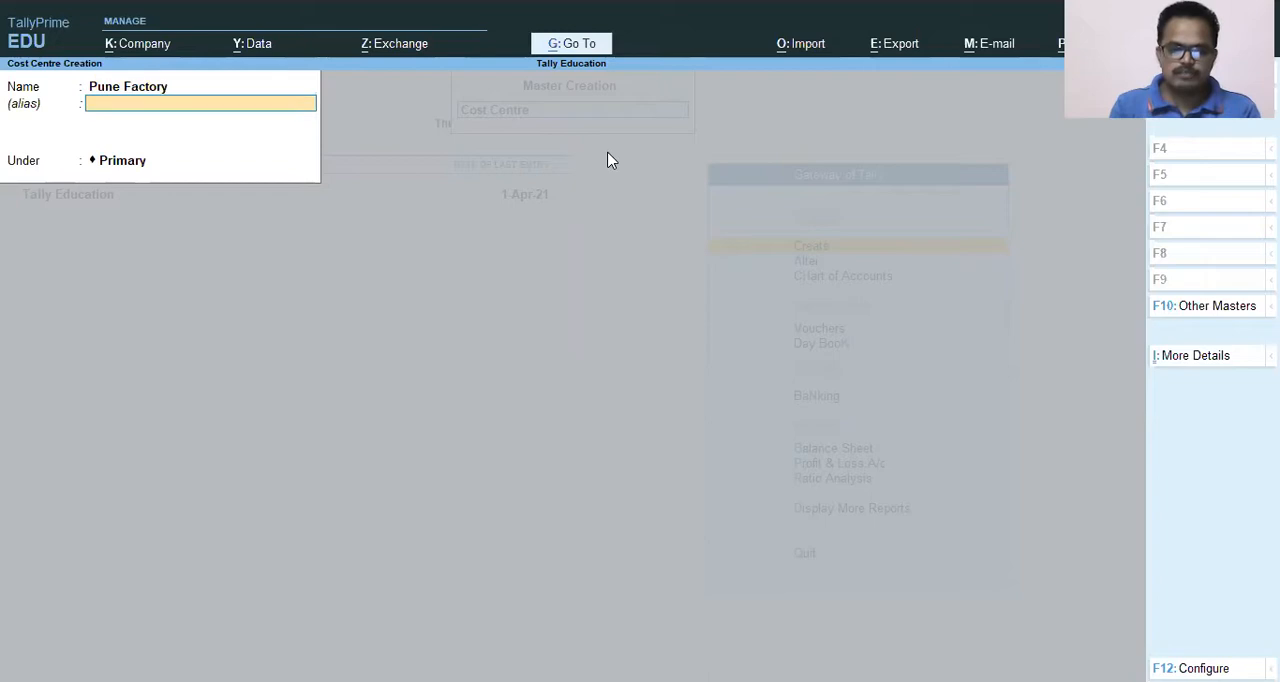
{"action": "key", "text": "Return"}
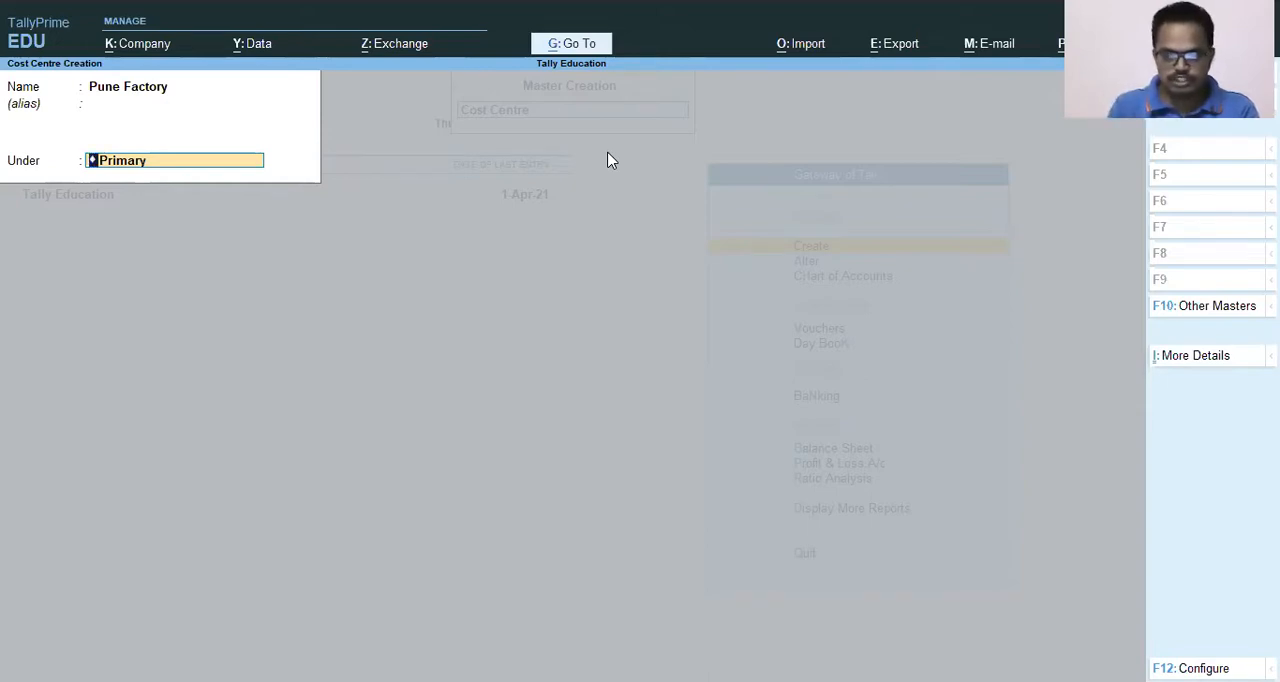
{"action": "key", "text": "Return"}
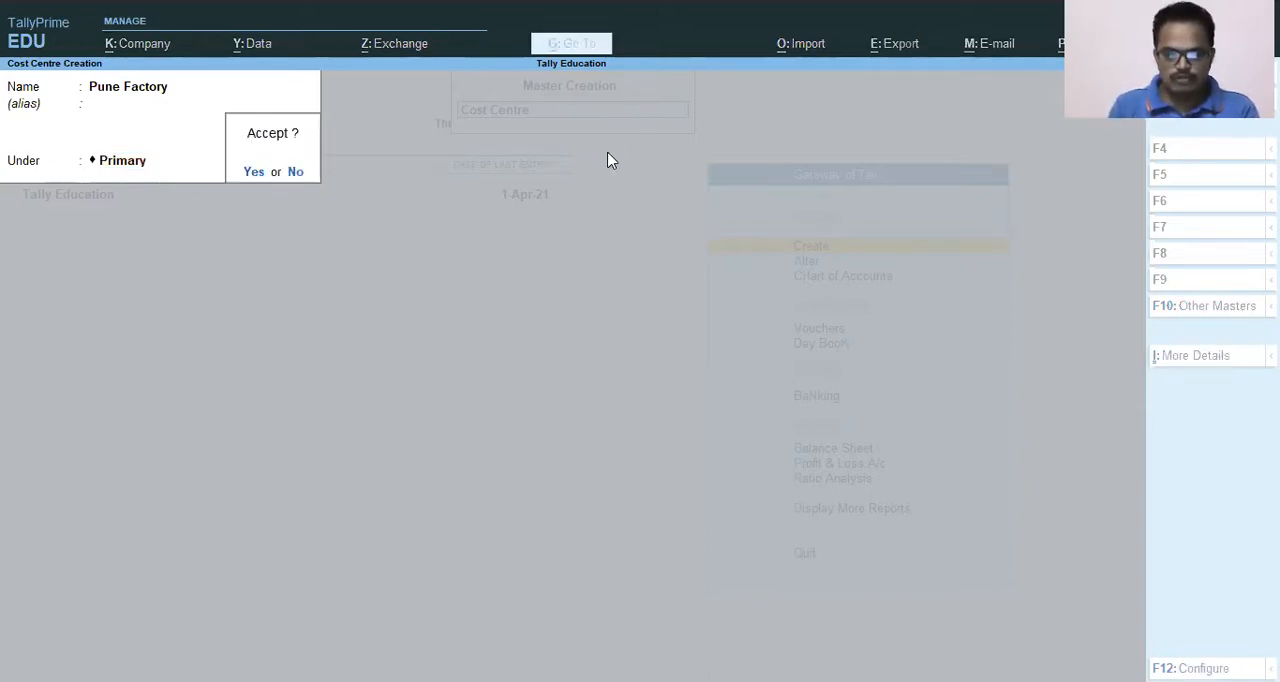
{"action": "key", "text": "Return"}
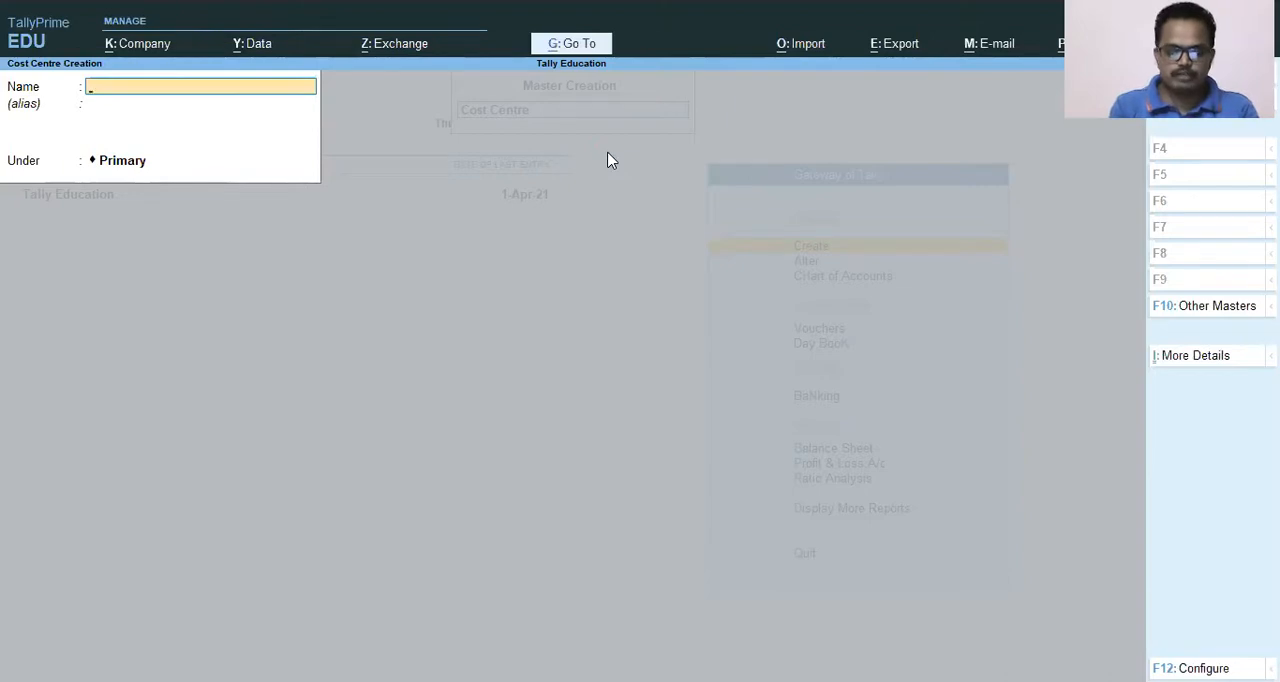
Create a second cost centre named Mumbai Factory under Primary without an alias, and quit the cost centre form.
{"action": "type", "text": "Mumbai"}
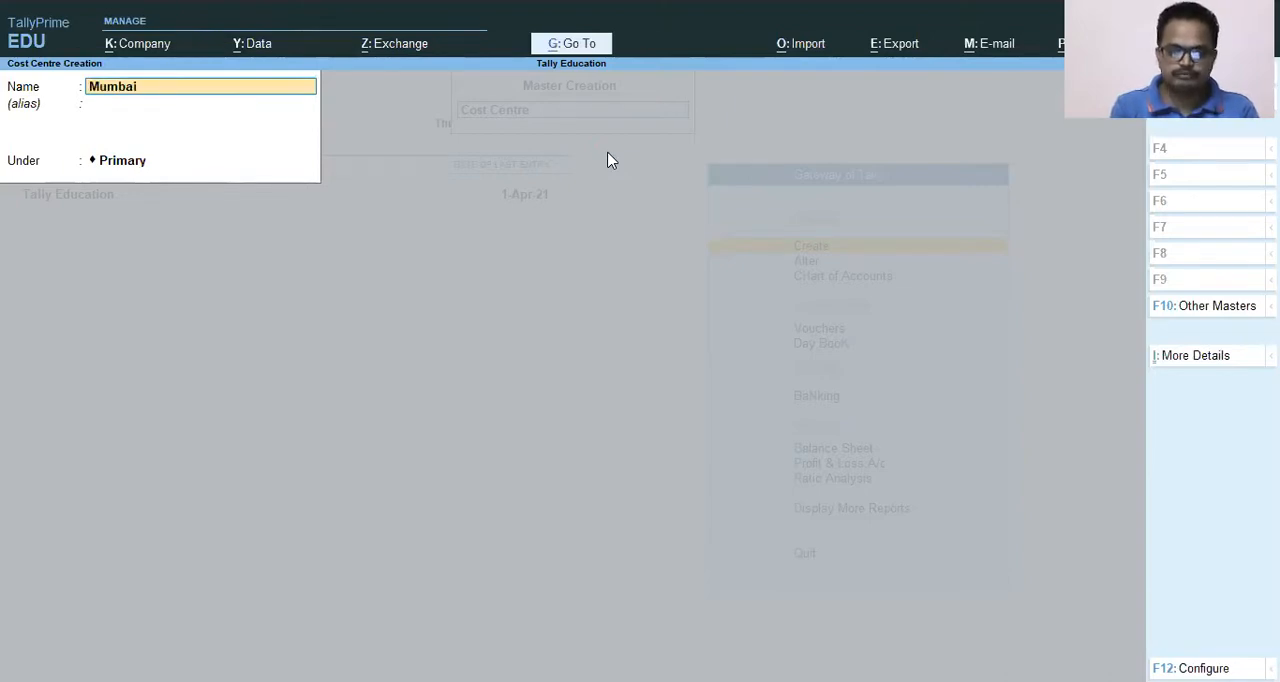
{"action": "type", "text": " Factory"}
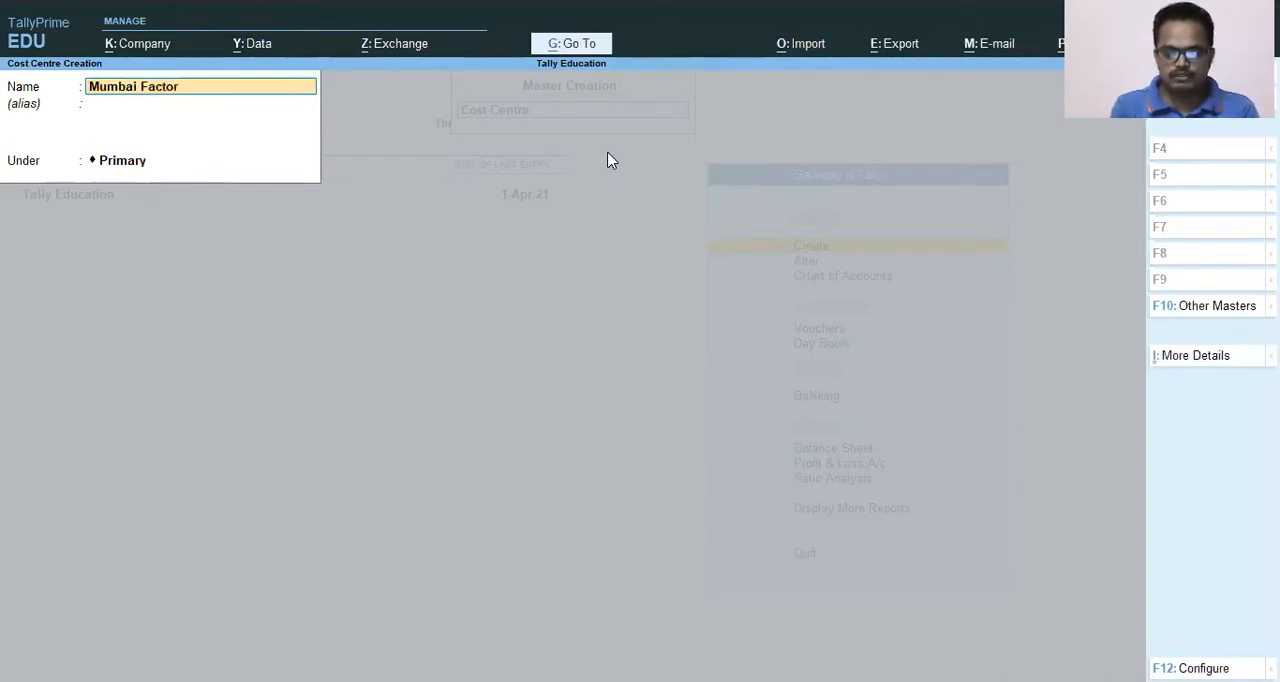
{"action": "key", "text": "Return"}
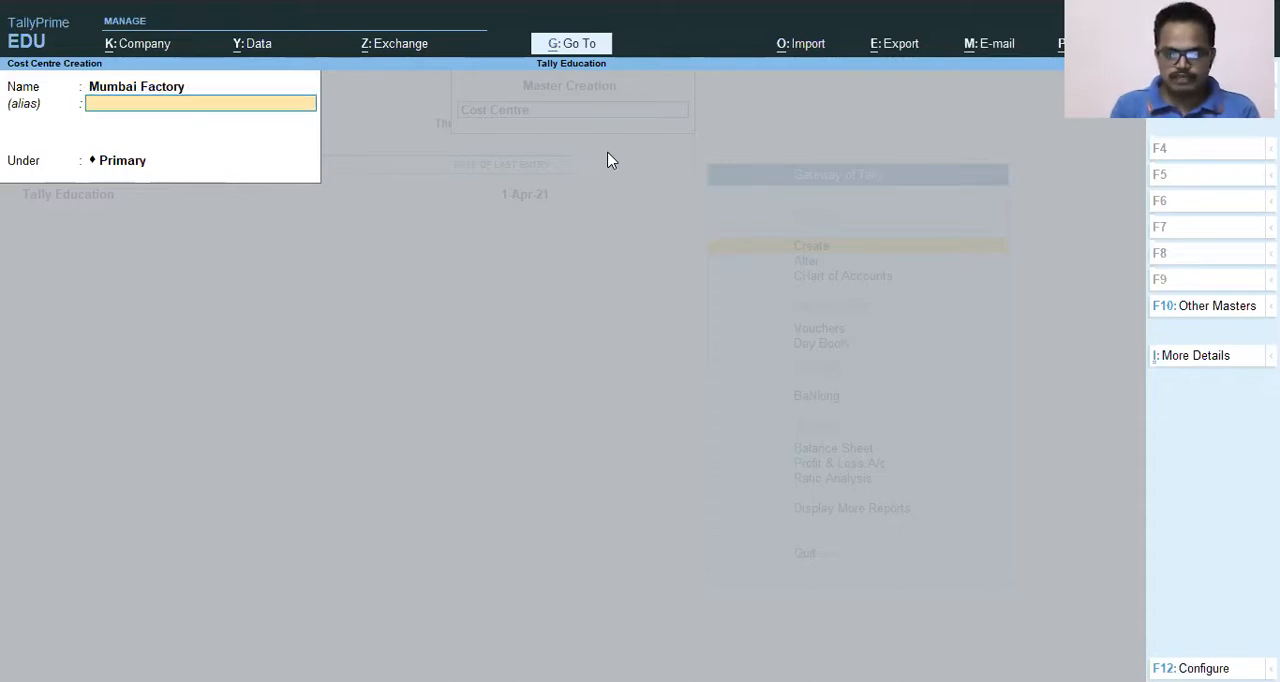
{"action": "key", "text": "Return"}
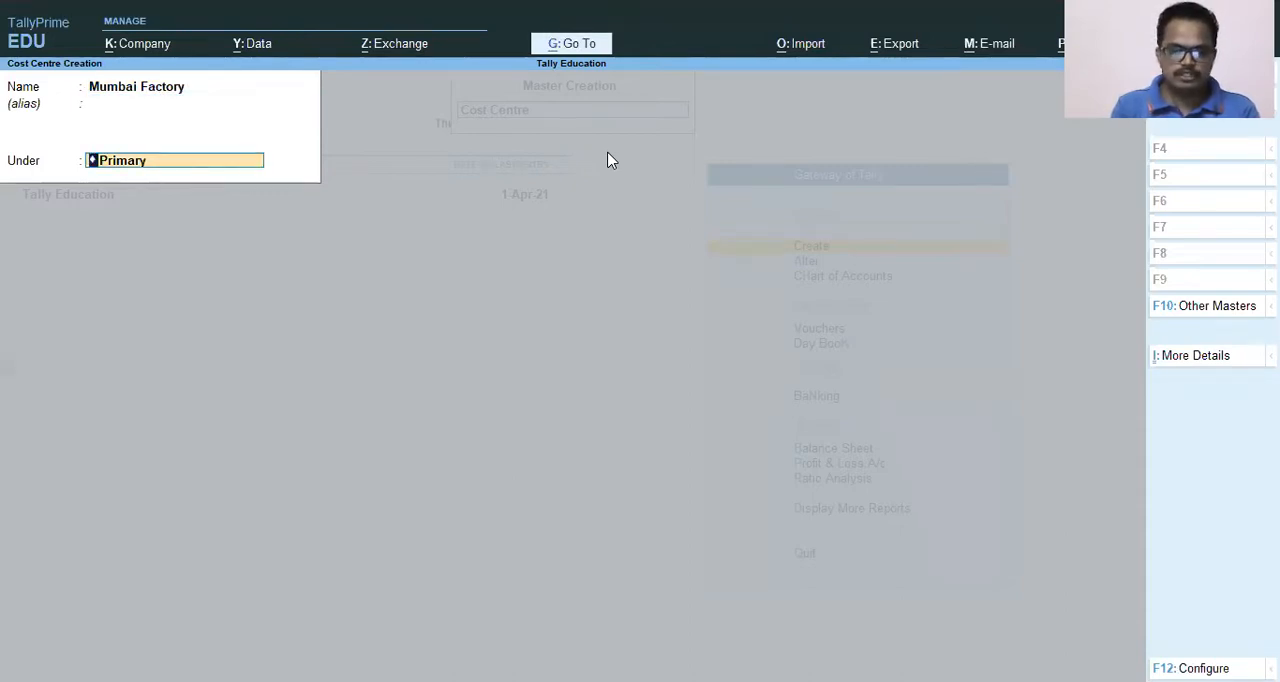
{"action": "key", "text": "Return"}
{"action": "key", "text": "Return"}
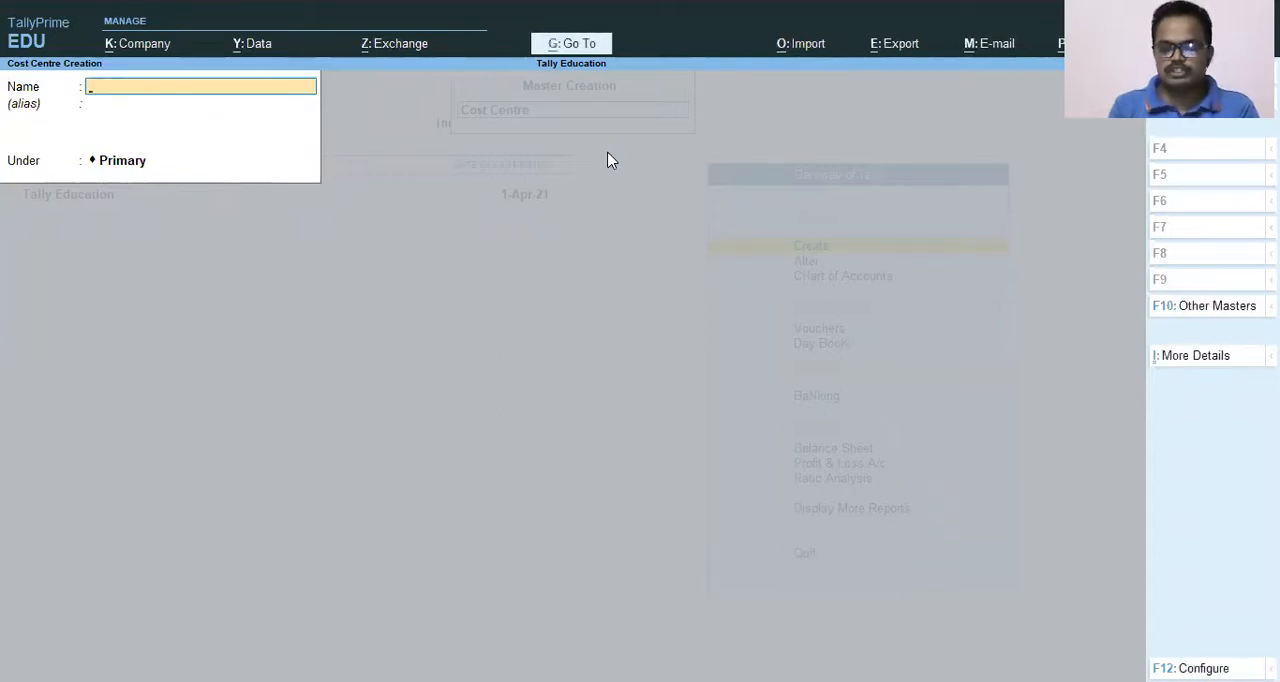
{"action": "key", "text": "Escape"}
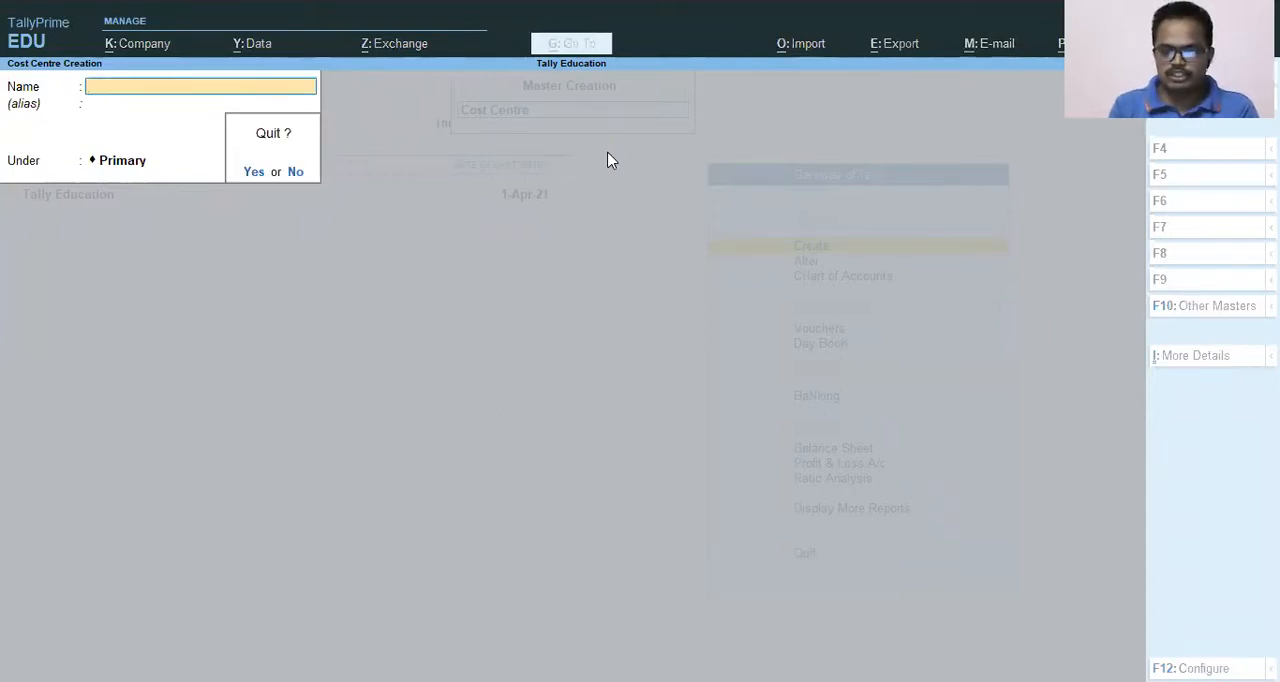
Leave the cost centre creation form and open the list of cost centres in the Chart of Accounts.
{"action": "key", "text": "Return"}
{"action": "key", "text": "Escape"}
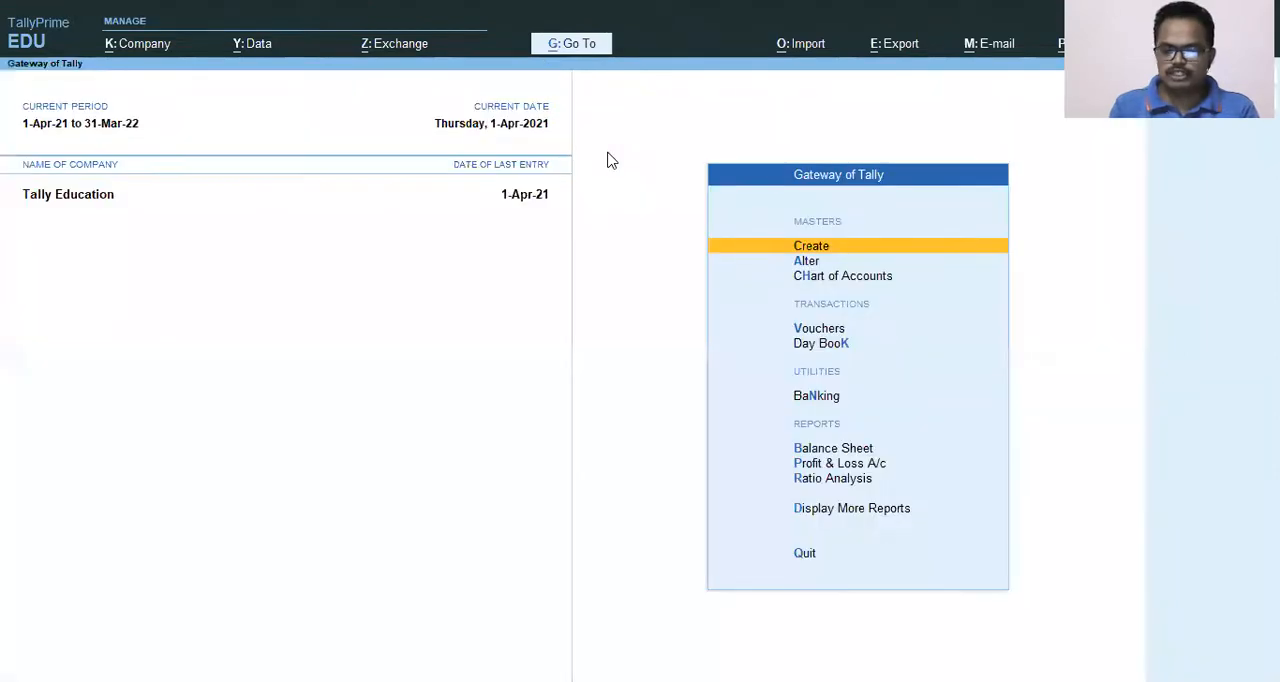
{"action": "key", "text": "Down"}
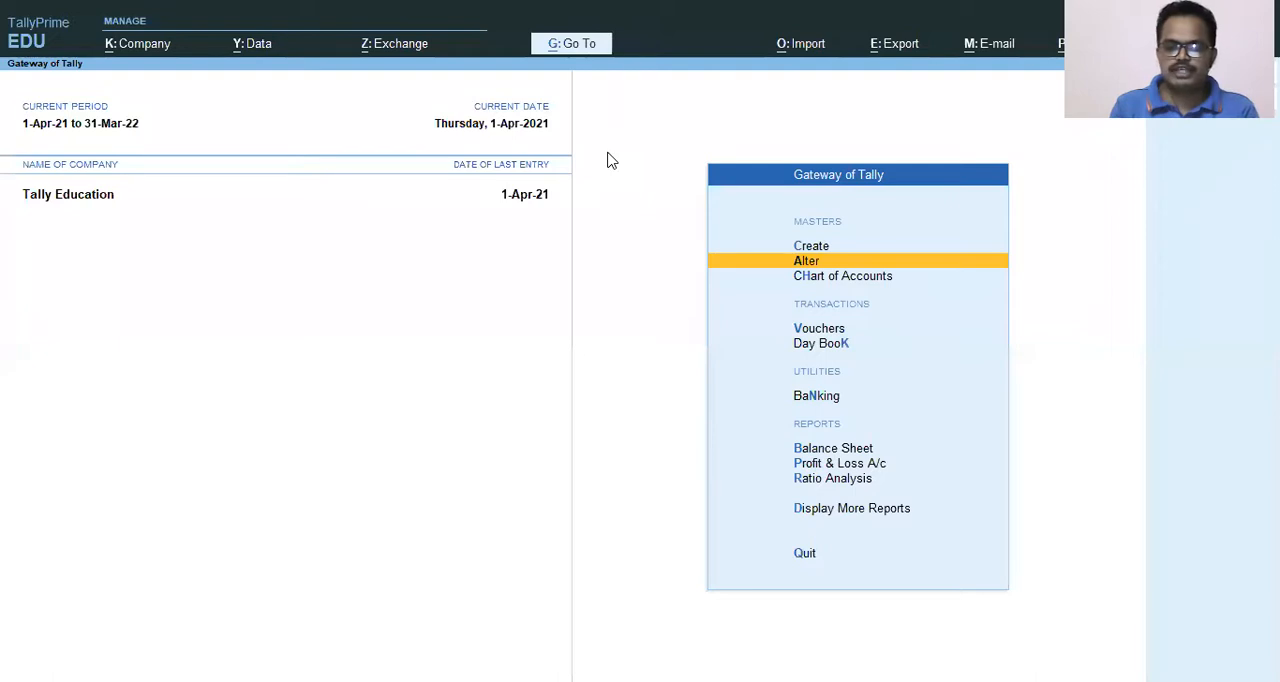
{"action": "key", "text": "Up"}
{"action": "key", "text": "Up"}
{"action": "key", "text": "Down"}
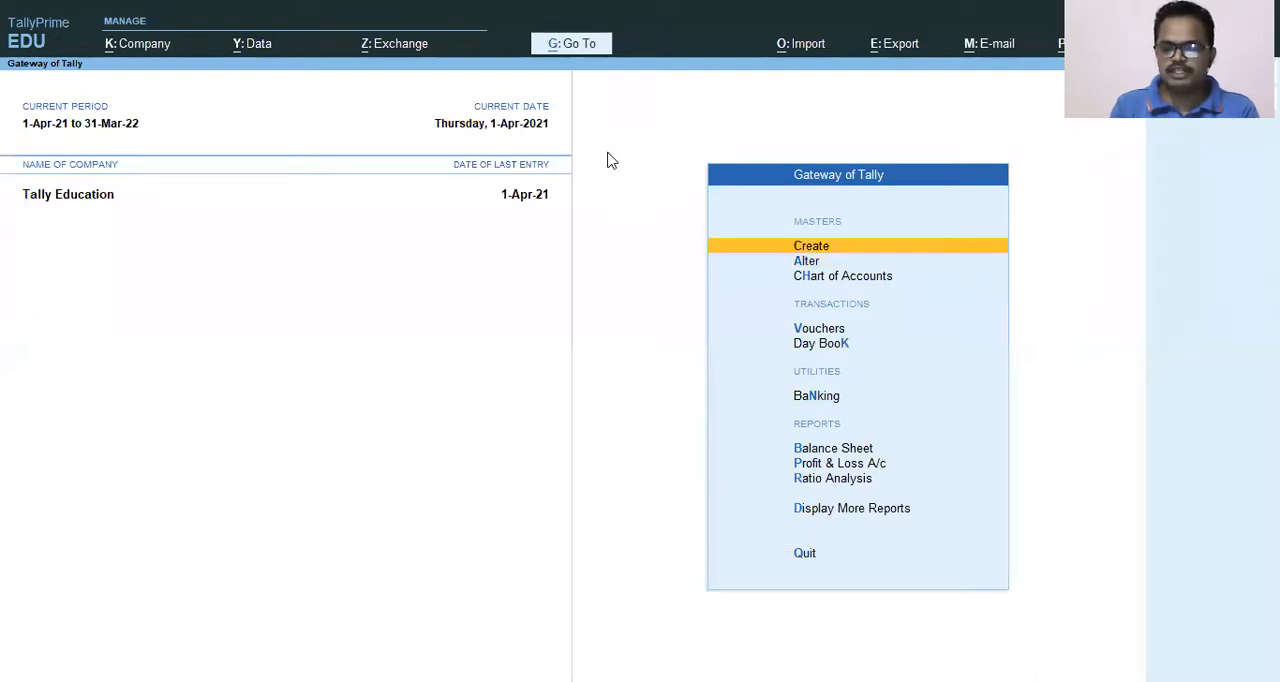
{"action": "key", "text": "Down"}
{"action": "key", "text": "Down"}
{"action": "key", "text": "Return"}
{"action": "key", "text": "Down"}
{"action": "key", "text": "Down"}
{"action": "key", "text": "Down"}
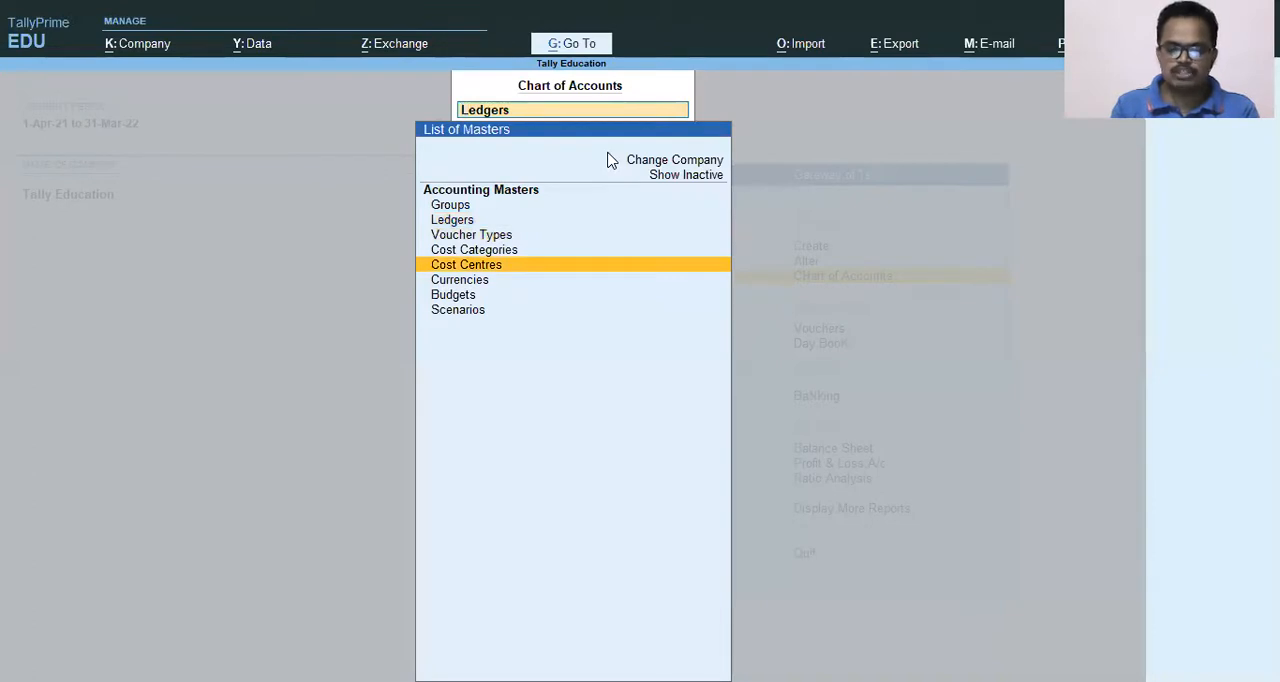
{"action": "key", "text": "Up"}
{"action": "key", "text": "Down"}
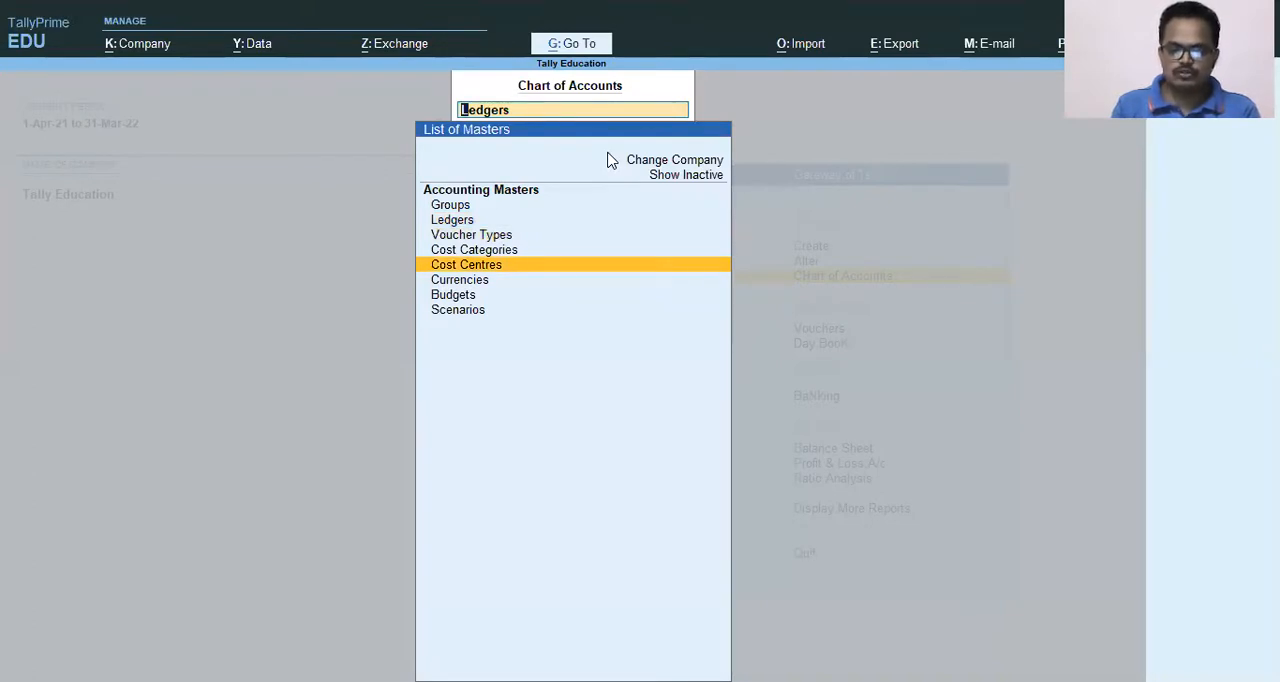
{"action": "key", "text": "Return"}
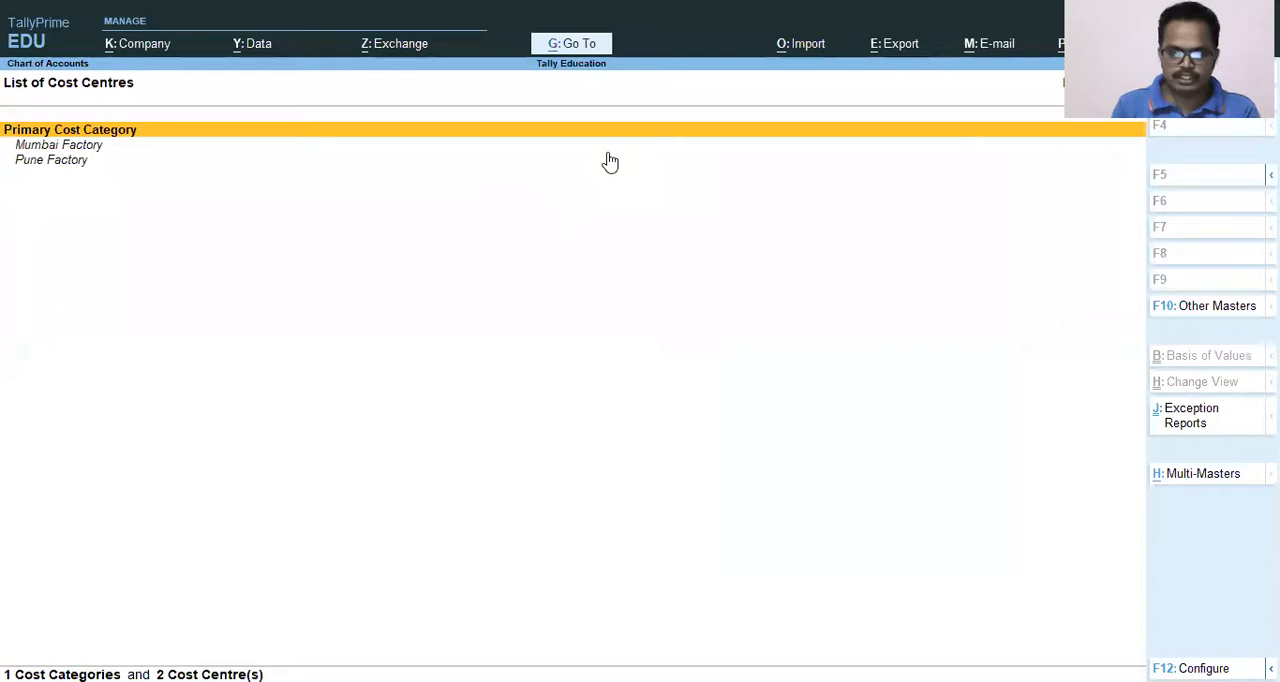
Review the cost centres listed under Primary Cost Category and return to the Gateway of Tally.
{"action": "key", "text": "Down"}
{"action": "key", "text": "Down"}
{"action": "key", "text": "Up"}
{"action": "key", "text": "Up"}
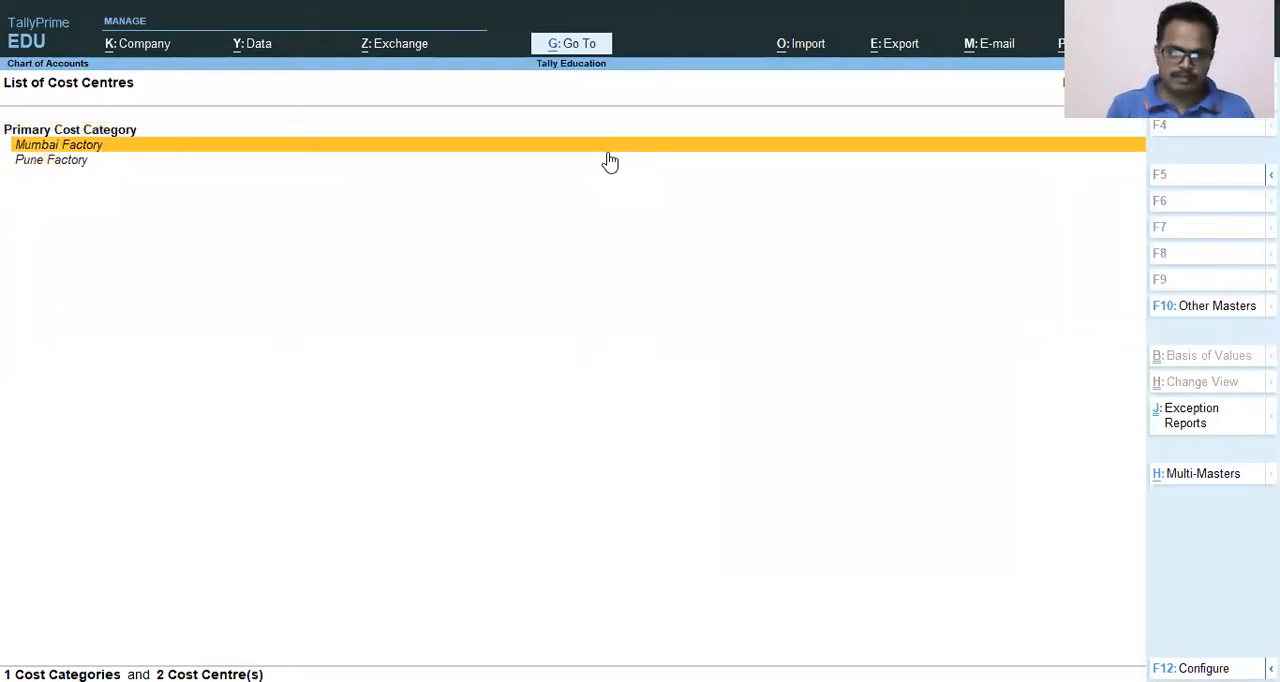
{"action": "key", "text": "Down"}
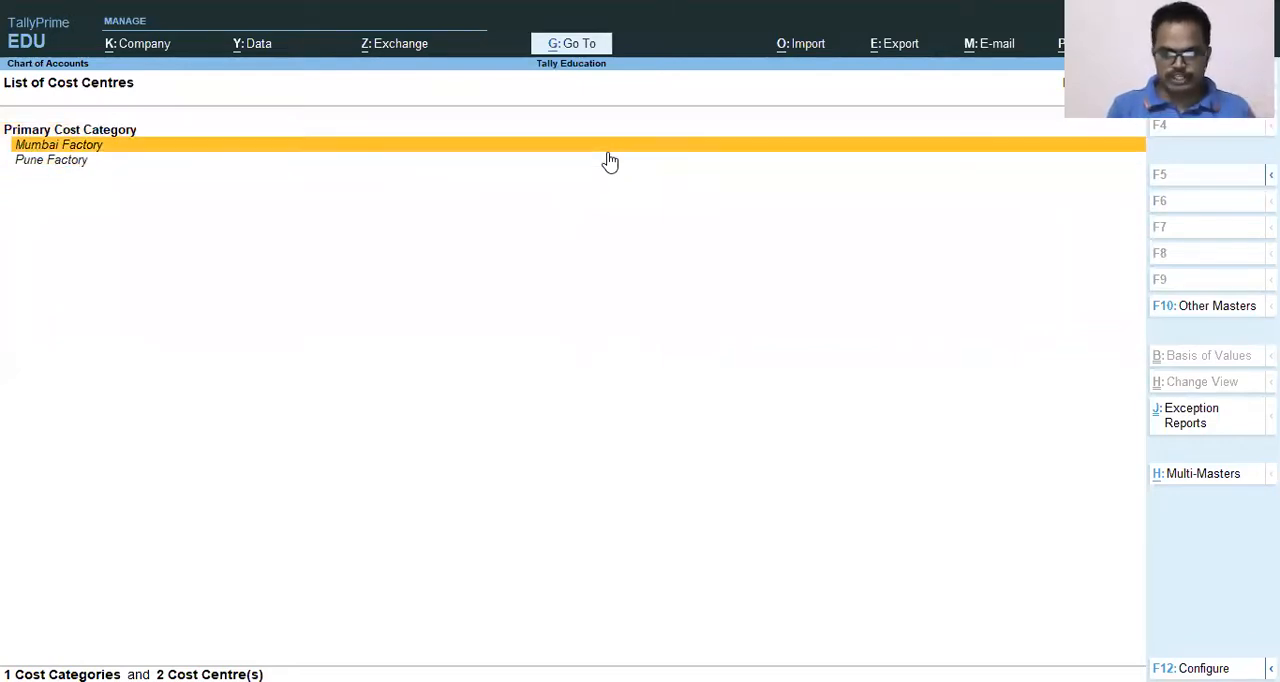
{"action": "key", "text": "Down"}
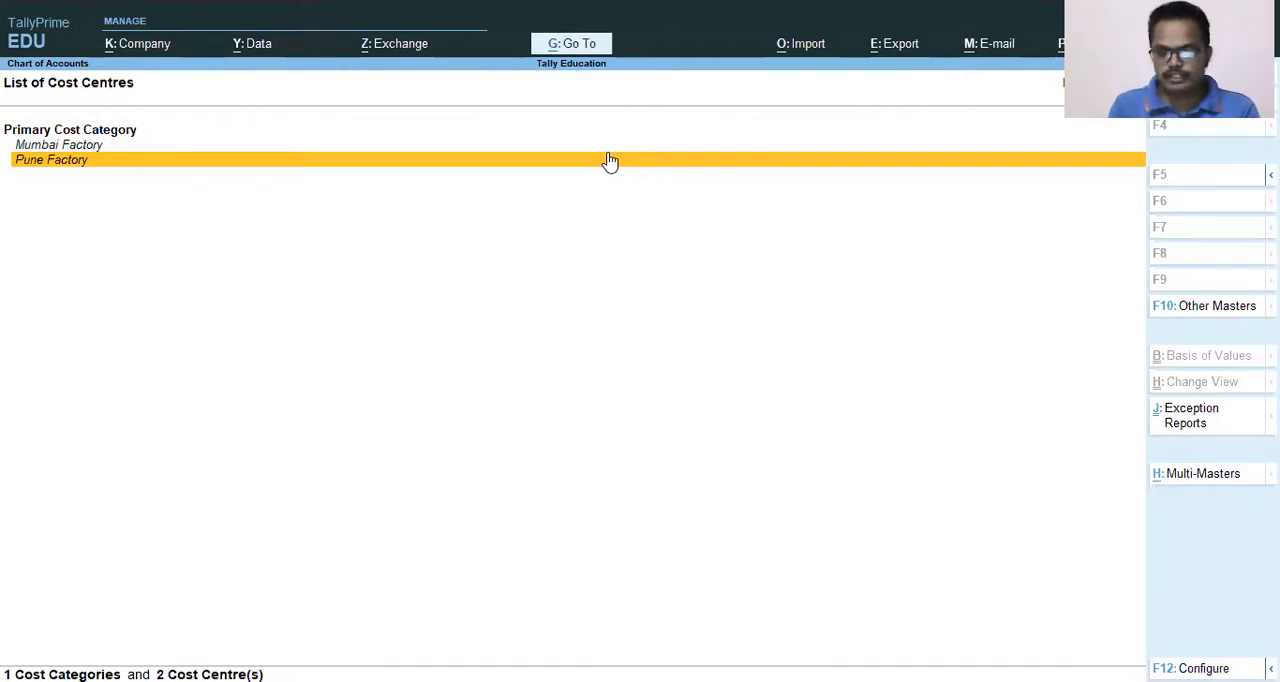
{"action": "key", "text": "Escape"}
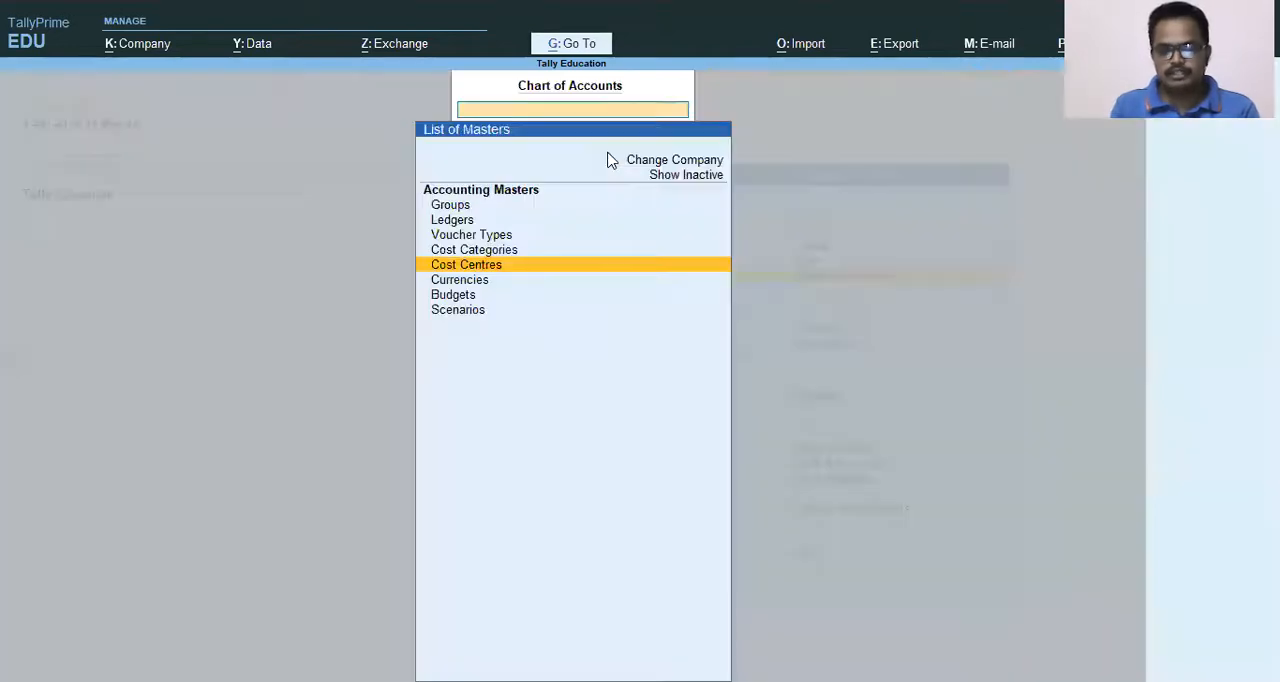
{"action": "key", "text": "Escape"}
{"action": "key", "text": "Escape"}
{"action": "key", "text": "Escape"}
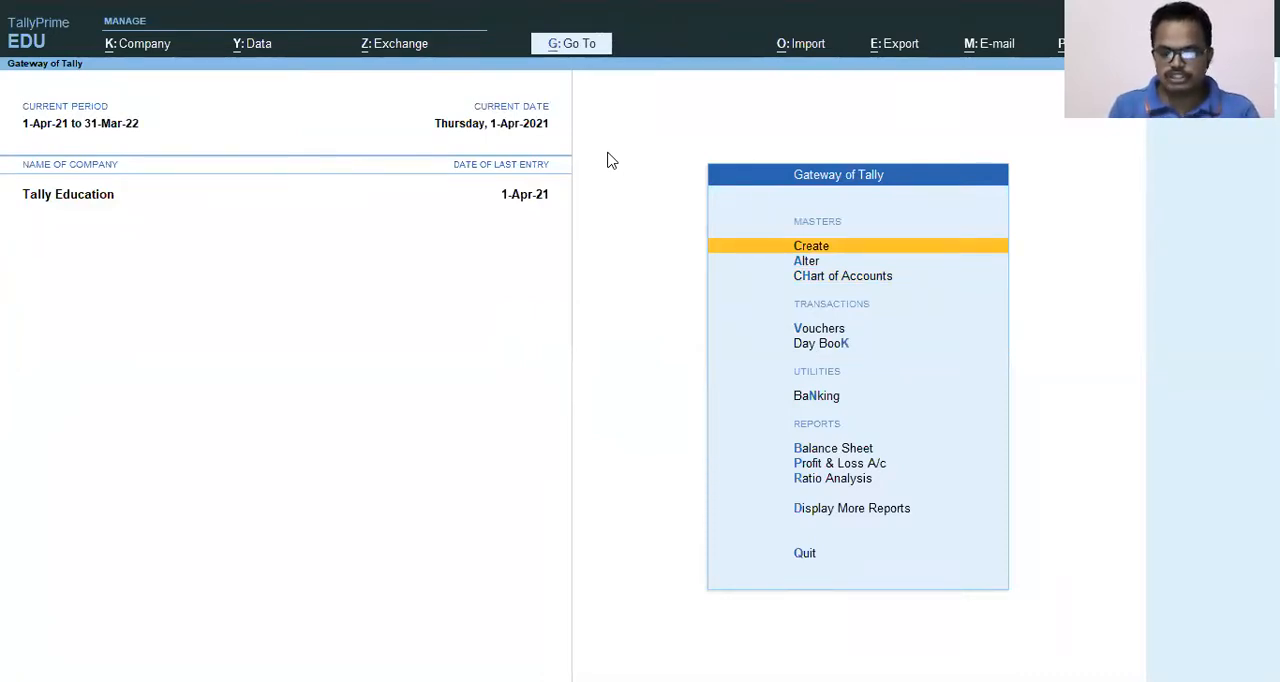
Open voucher entry with a new payment voucher for the Tally Education company.
{"action": "key", "text": "Down"}
{"action": "key", "text": "Down"}
{"action": "key", "text": "Down"}
{"action": "key", "text": "Down"}
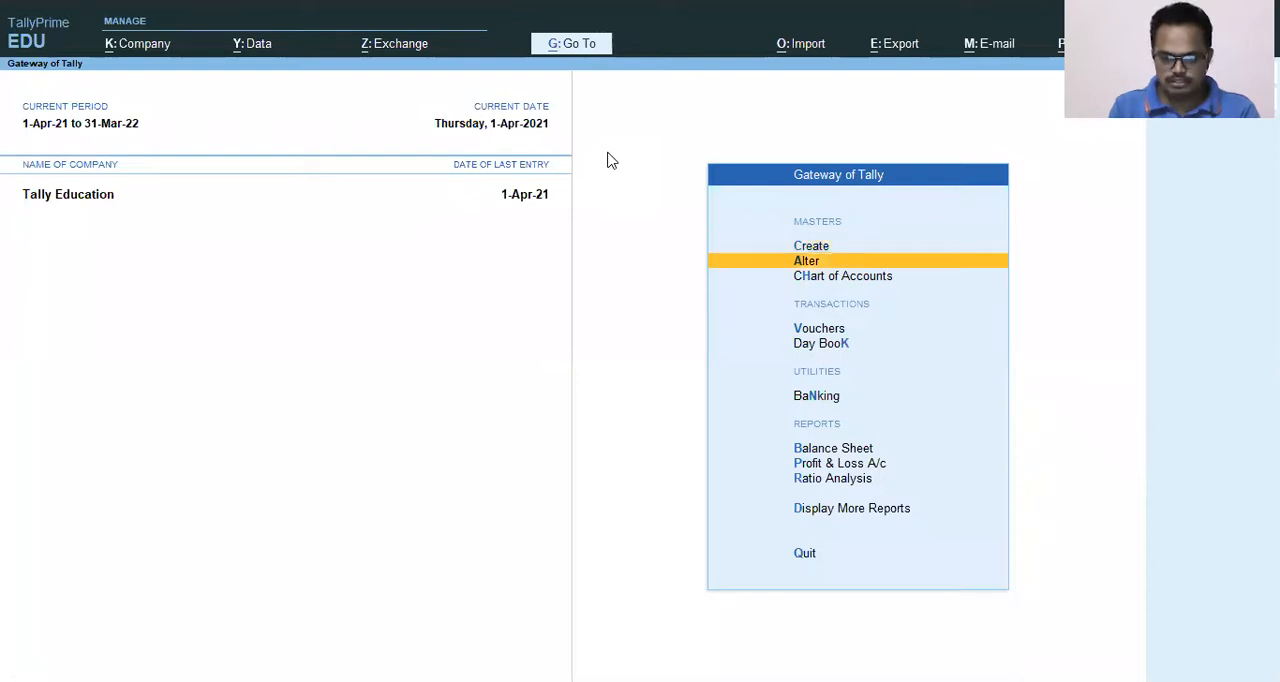
{"action": "key", "text": "Up"}
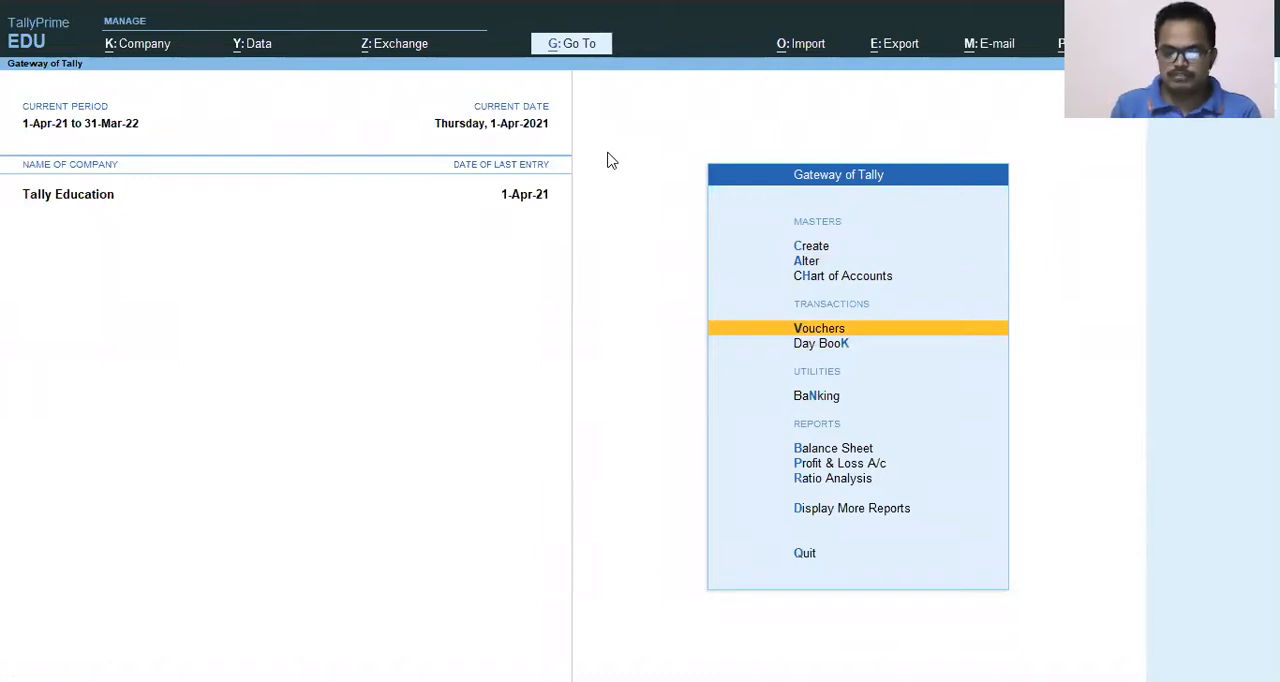
{"action": "key", "text": "Return"}
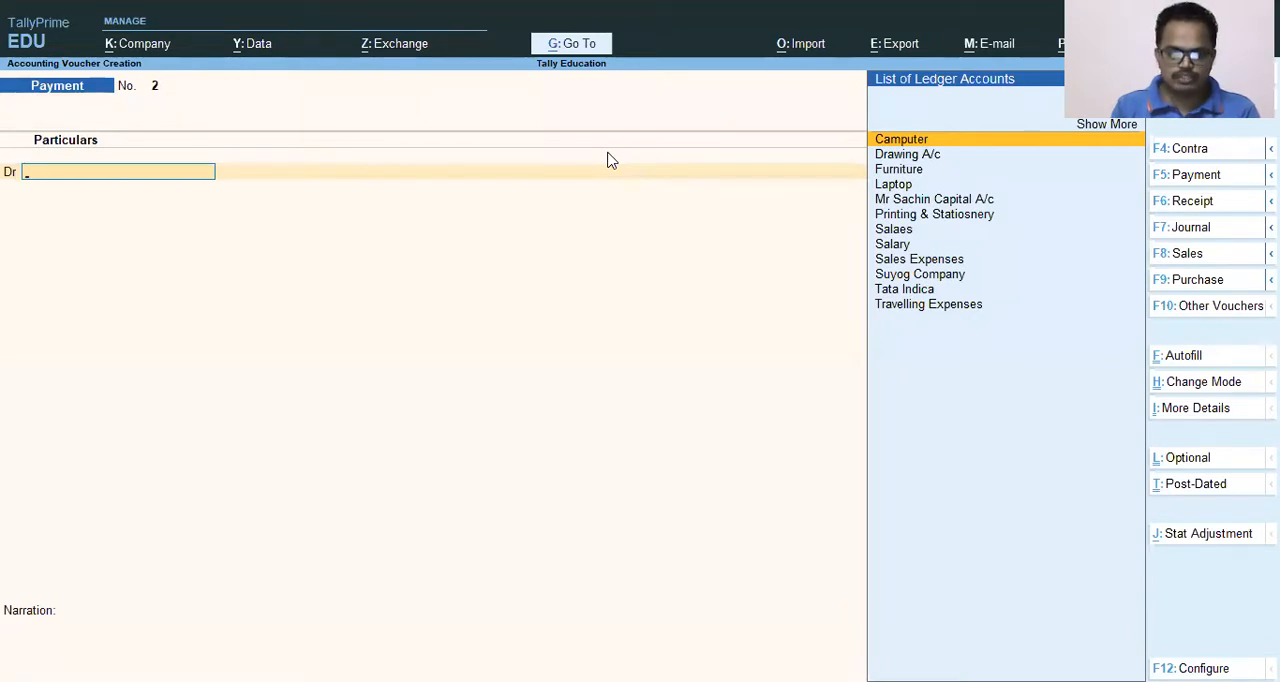
Debit the Salary ledger with 250000 in the payment voucher.
{"action": "type", "text": "Sala"}
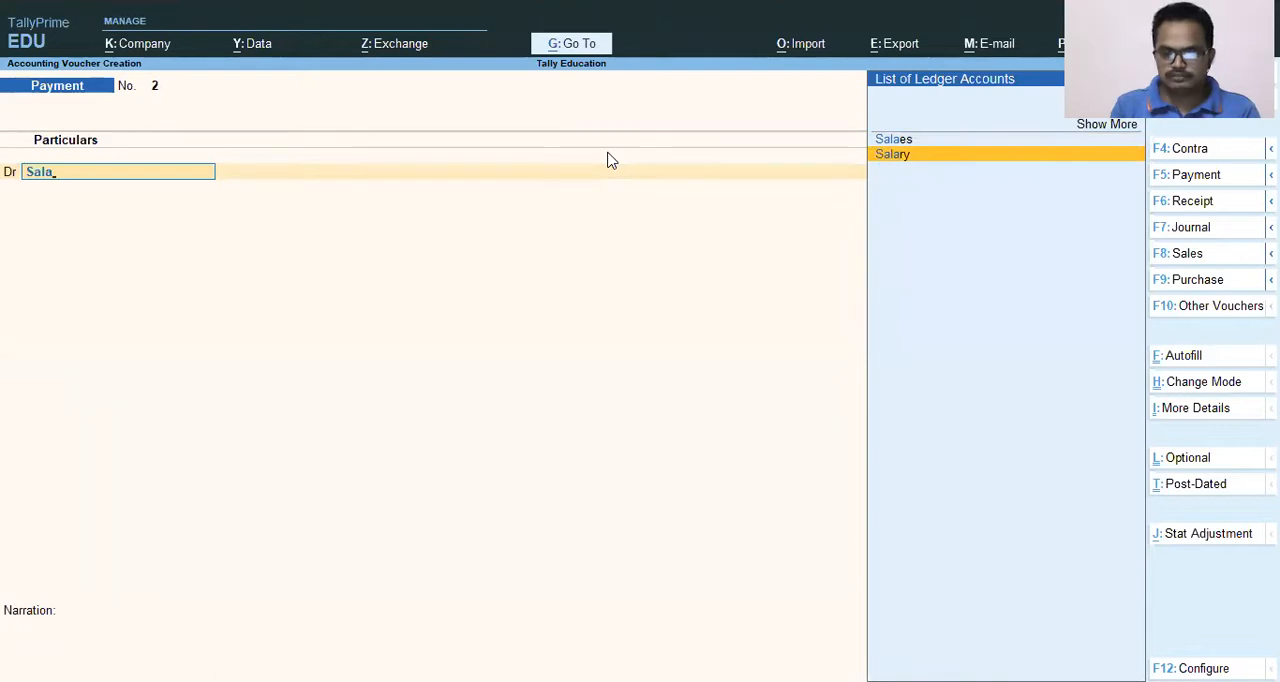
{"action": "key", "text": "Return"}
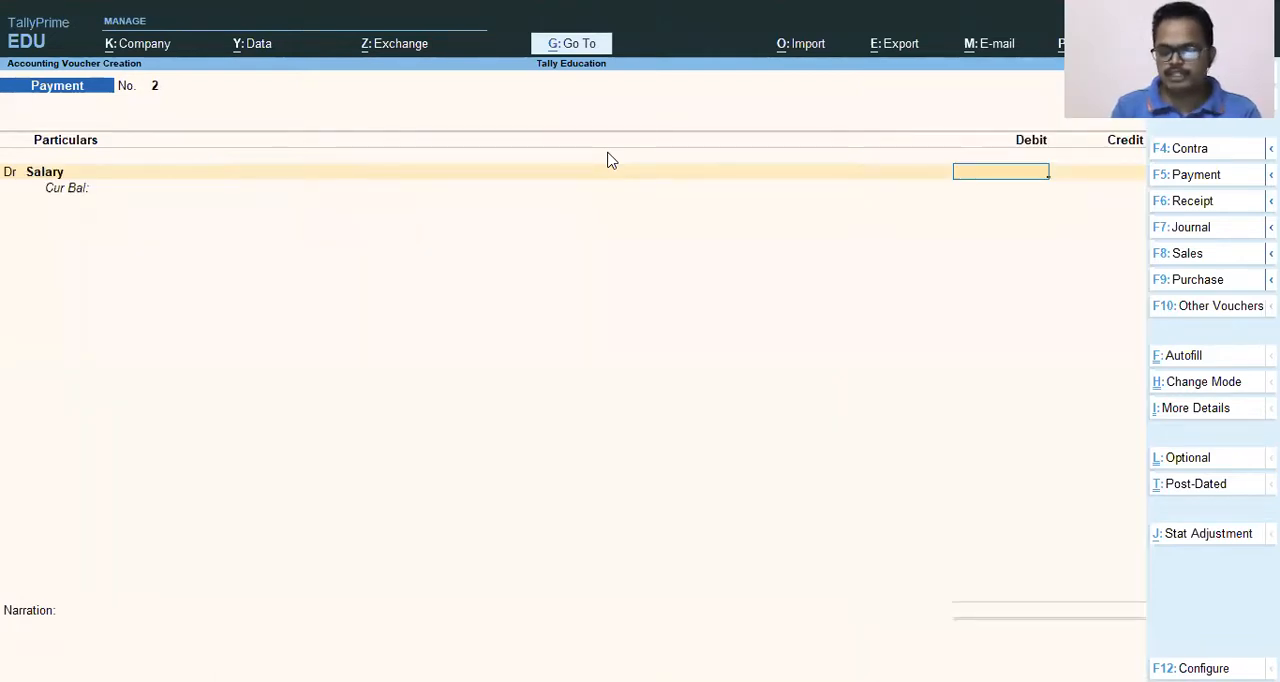
{"action": "type", "text": "25000"}
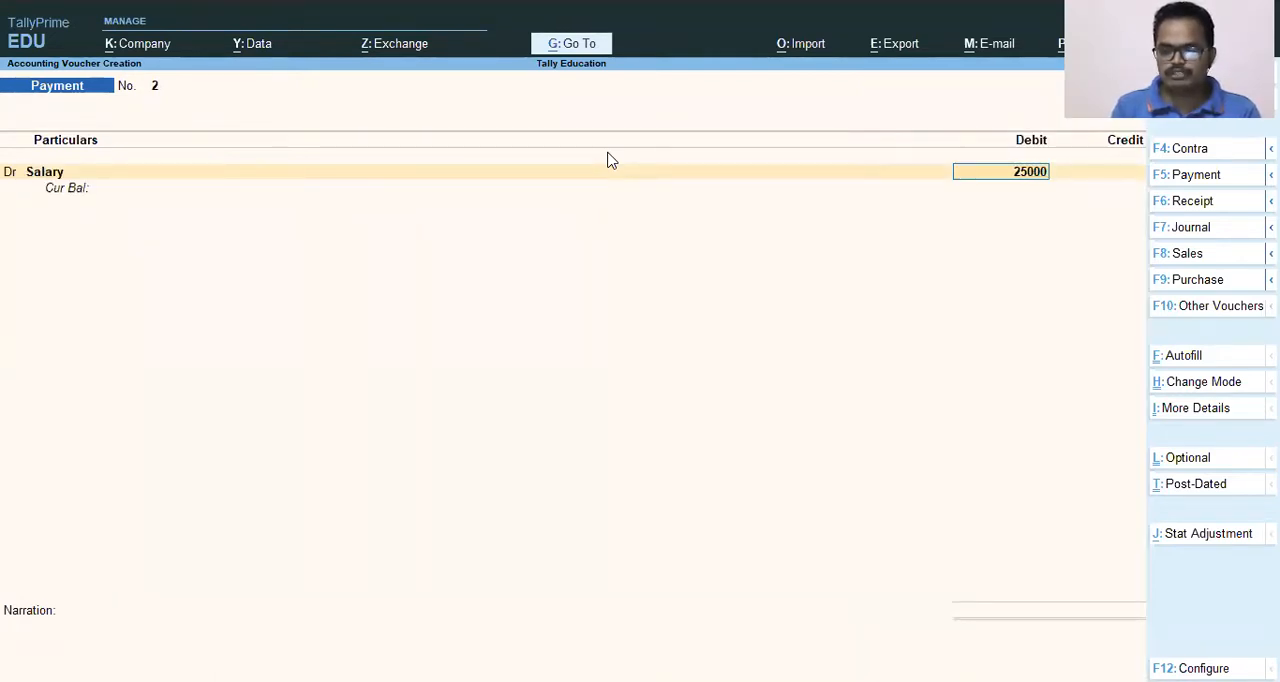
{"action": "type", "text": "0,"}
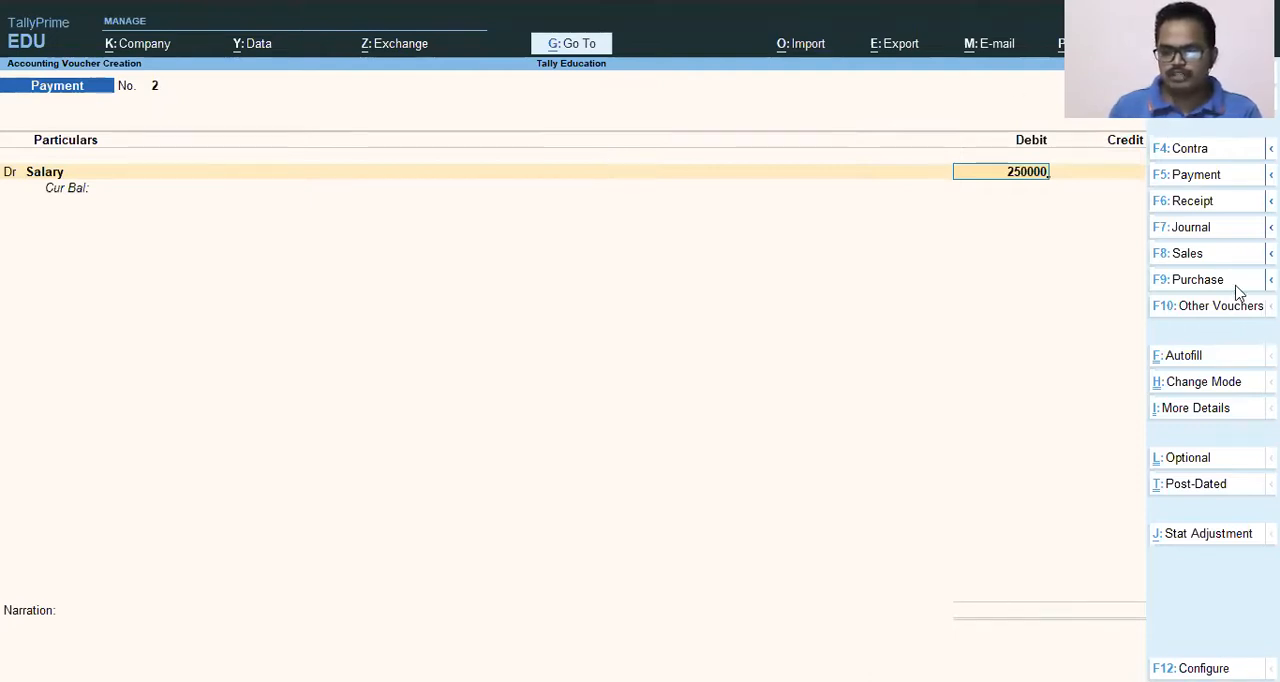
{"action": "key", "text": "Return"}
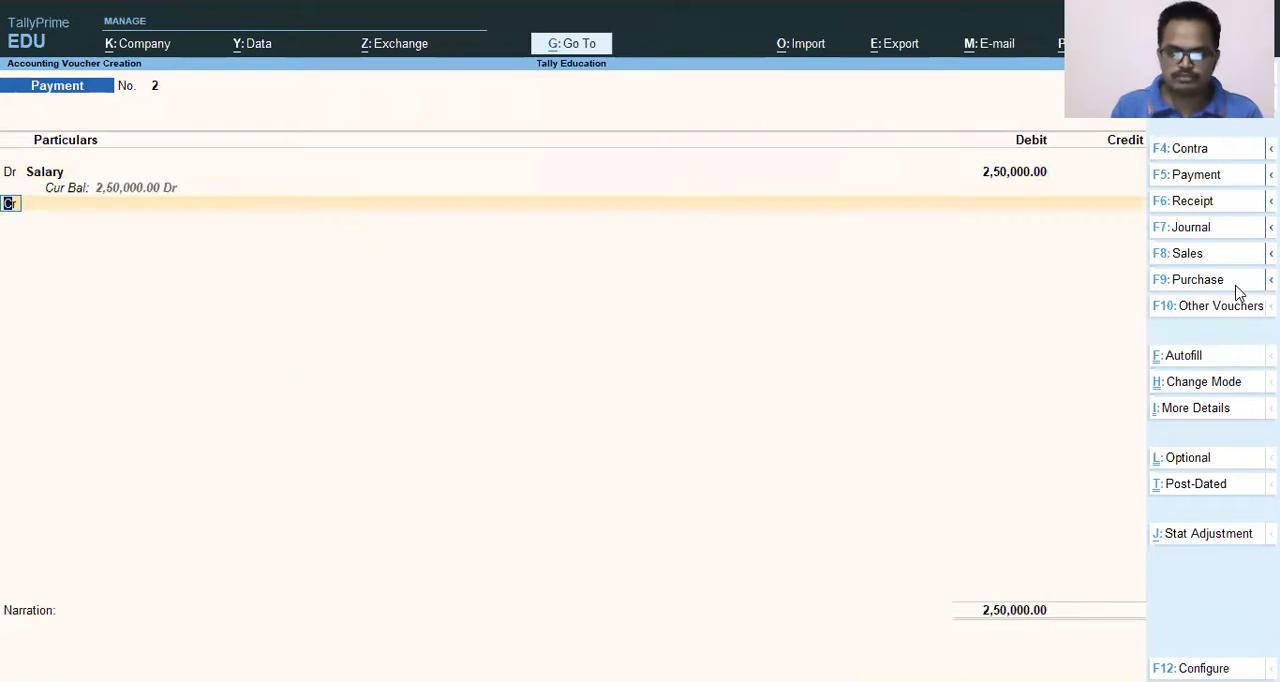
{"action": "key", "text": "BackSpace"}
{"action": "key", "text": "BackSpace"}
{"action": "key", "text": "Return"}
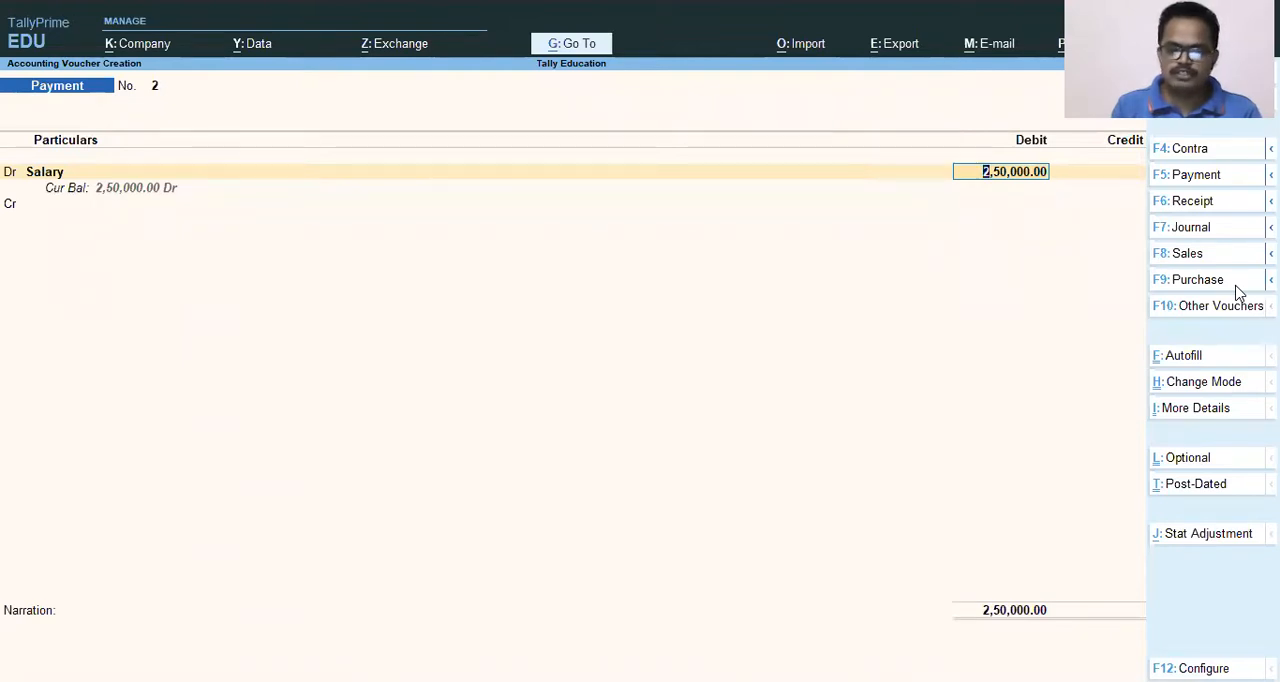
{"action": "key", "text": "Return"}
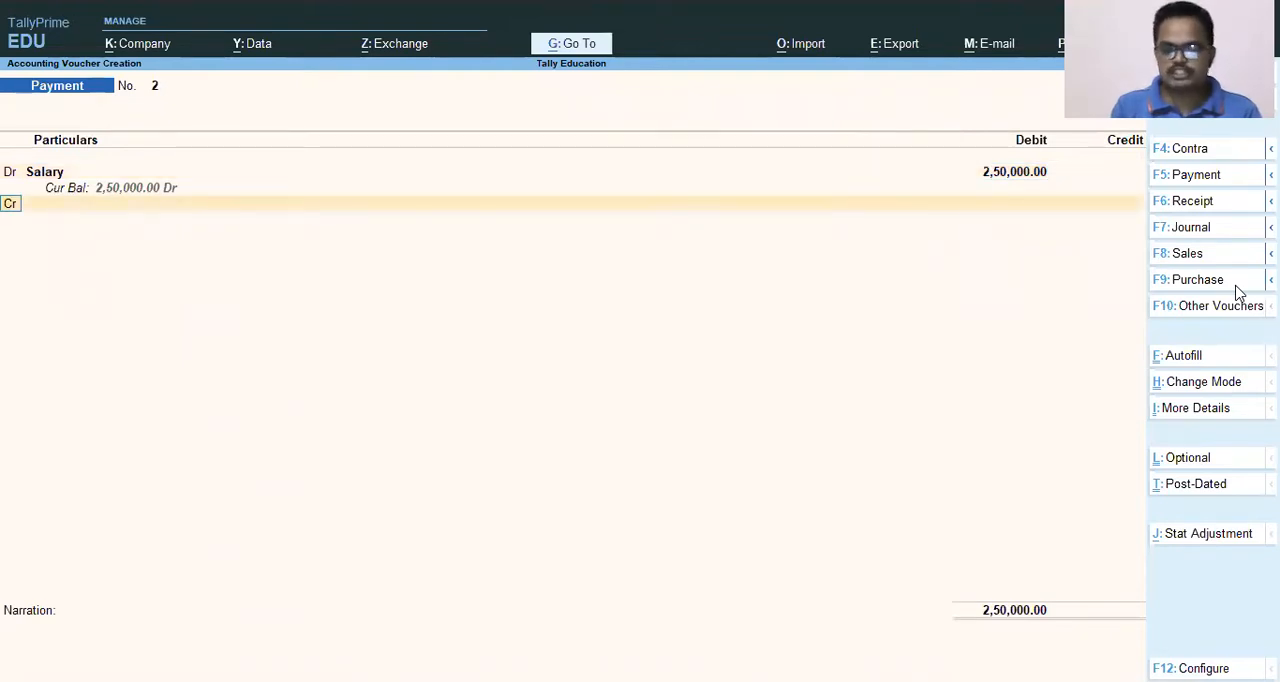
Open the Salary ledger for alteration from the voucher's debit line and advance to its cost centre applicability setting.
{"action": "key", "text": "BackSpace"}
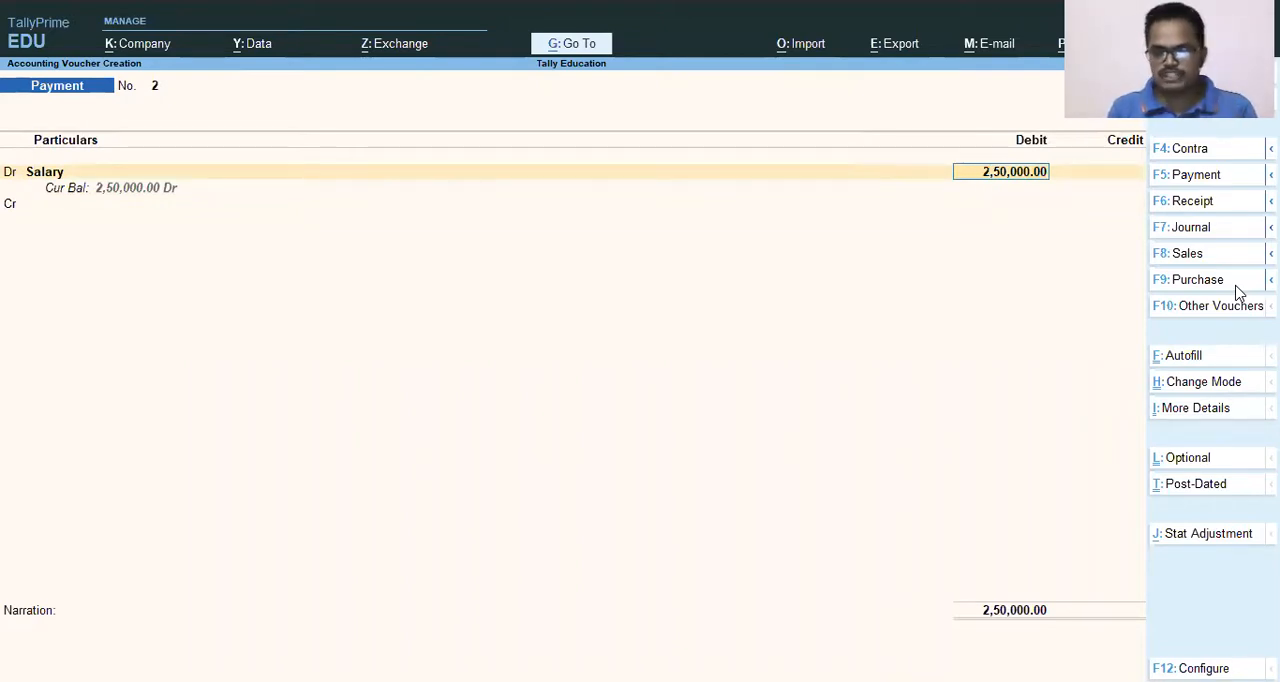
{"action": "key", "text": "BackSpace"}
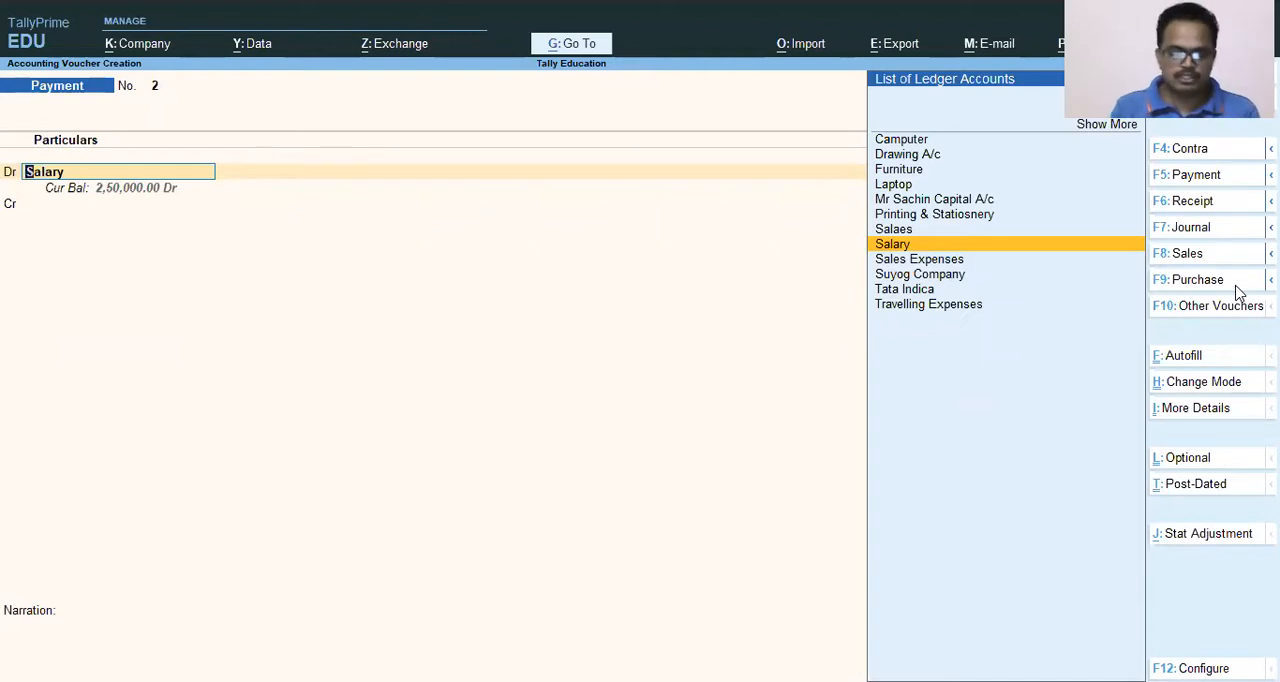
{"action": "key", "text": "ctrl"}
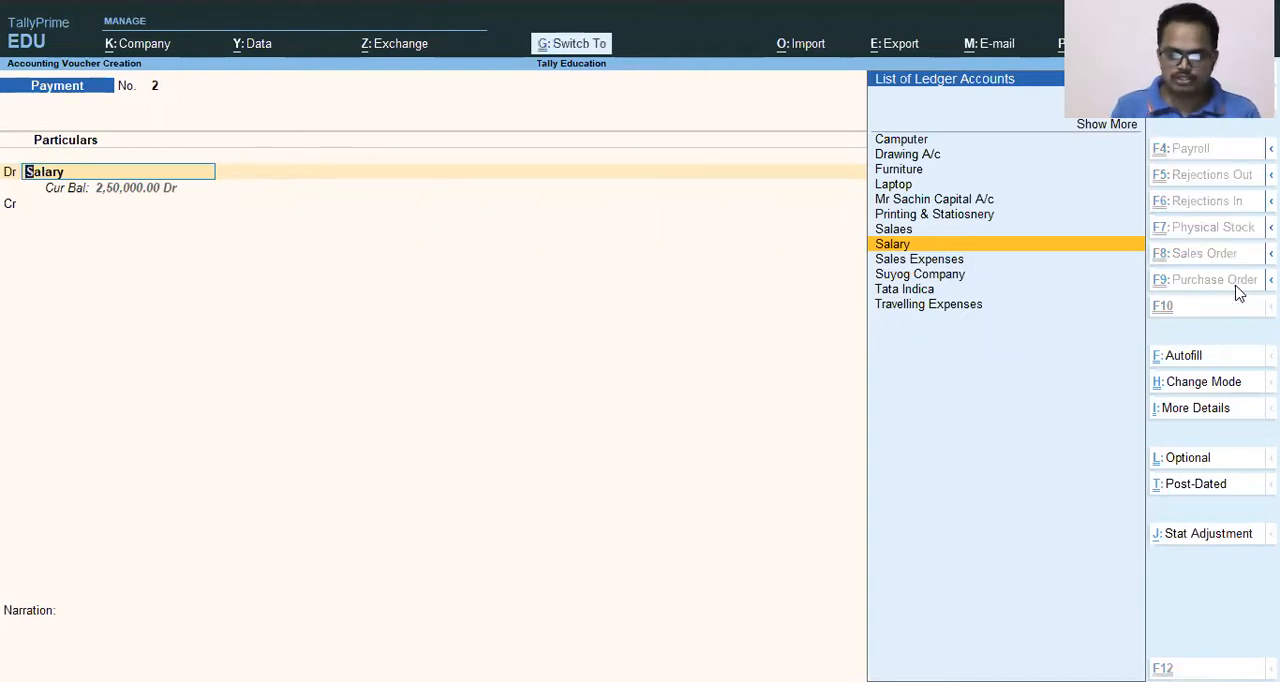
{"action": "key", "text": "ctrl+Return"}
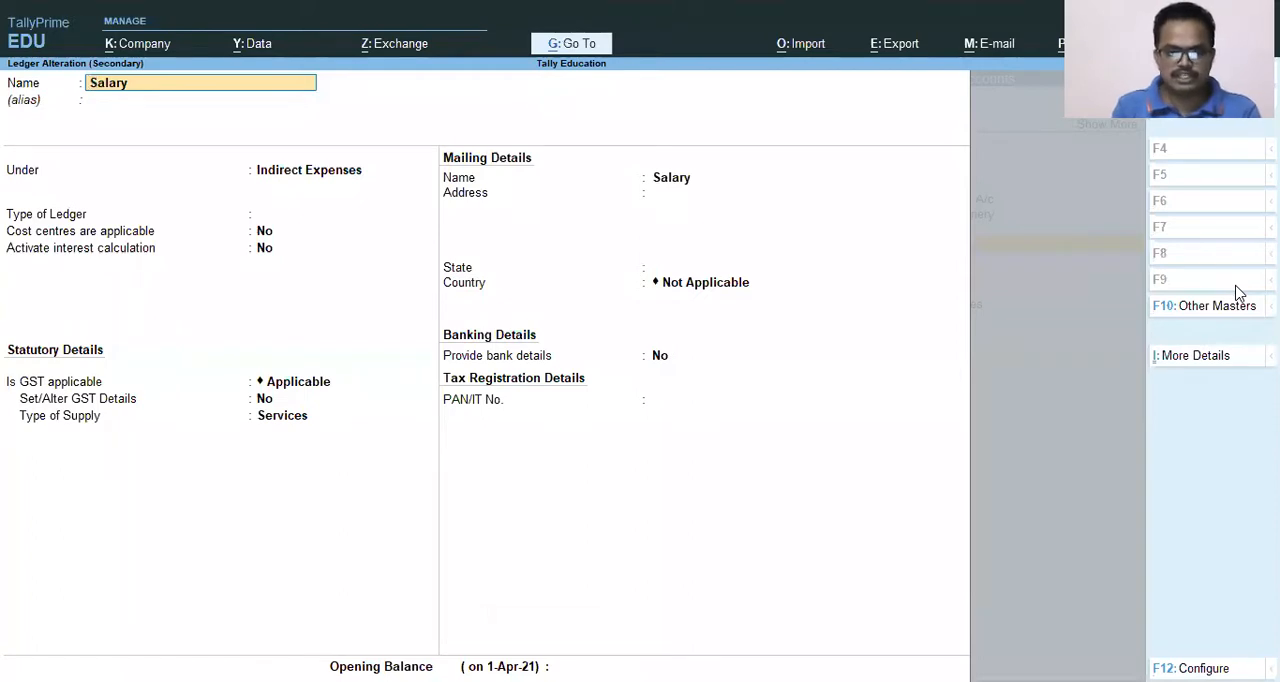
{"action": "key", "text": "Return"}
{"action": "key", "text": "Return"}
{"action": "key", "text": "Return"}
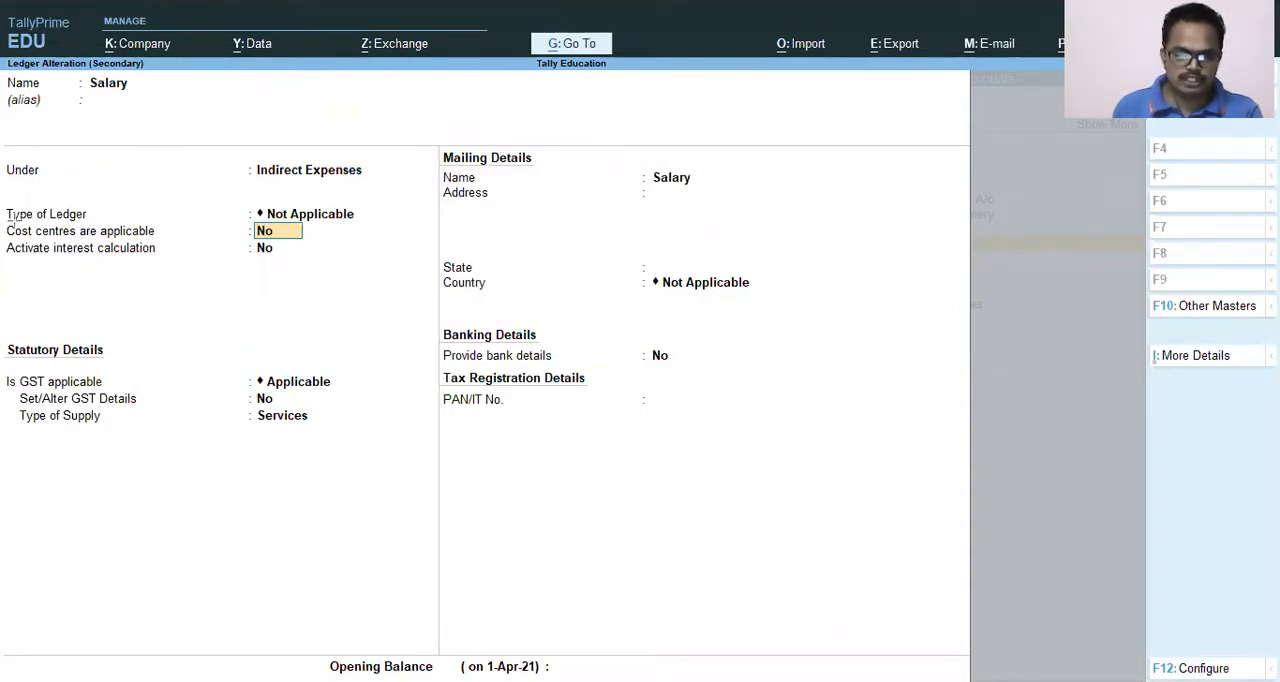
{"action": "key", "text": "ctrl+2"}
{"action": "left_click_drag", "start_coordinate": [7, 214], "coordinate": [361, 244]}
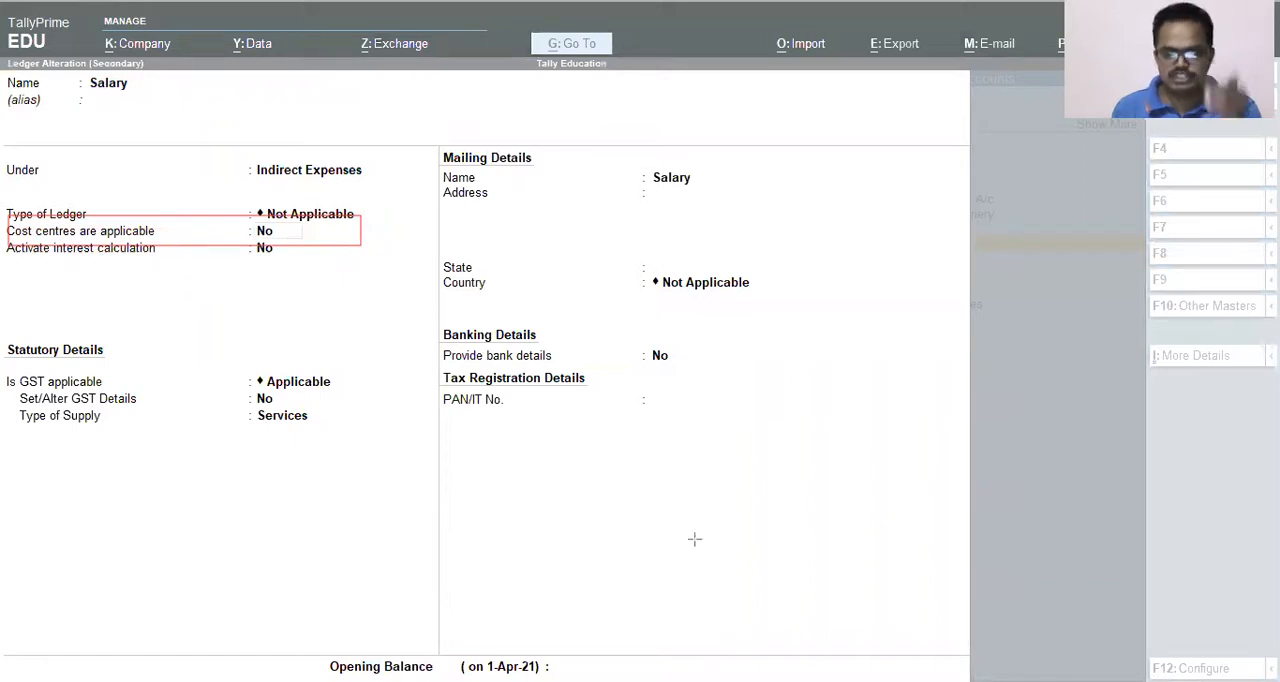
{"action": "key", "text": "e"}
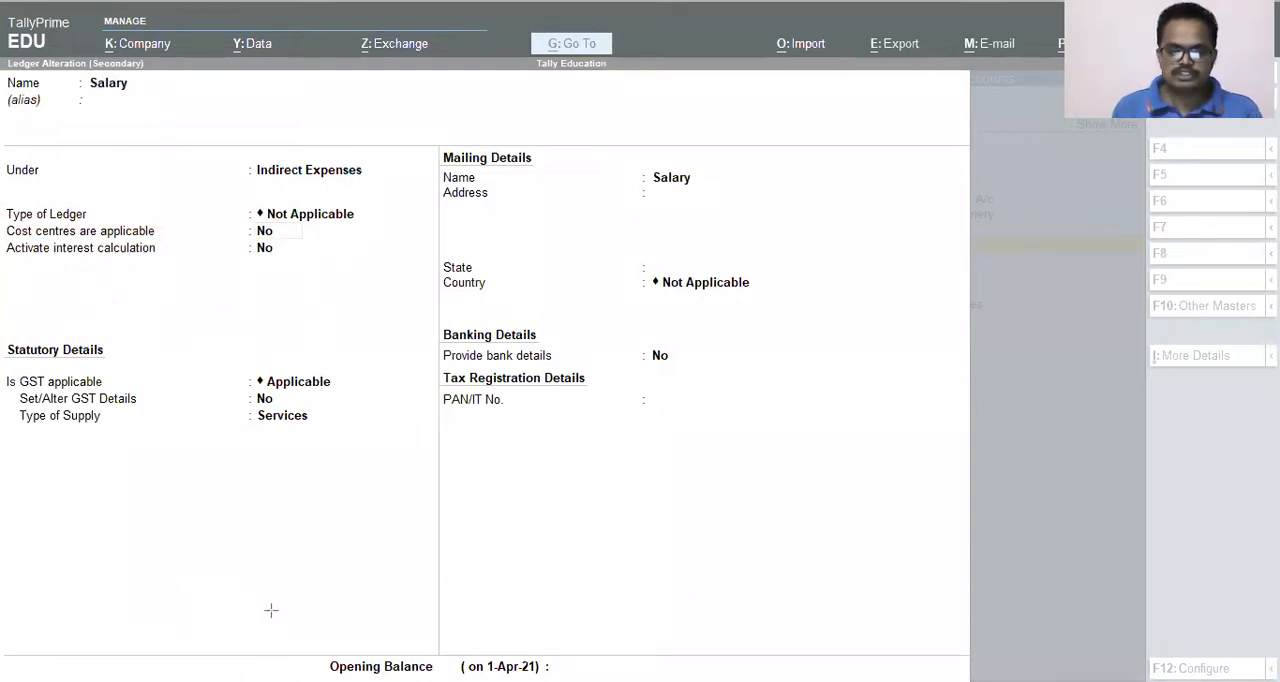
{"action": "key", "text": "Escape"}
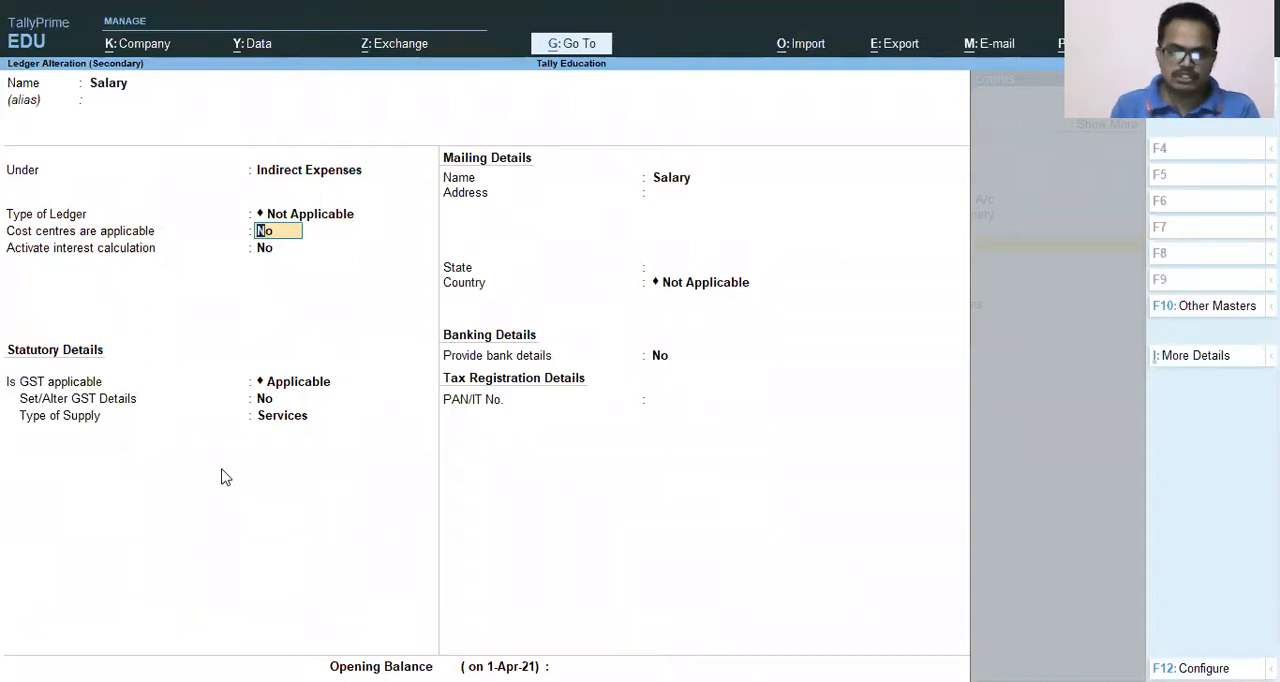
Set cost centres as applicable to Yes for the Salary ledger and accept the altered ledger.
{"action": "type", "text": "y"}
{"action": "key", "text": "Return"}
{"action": "key", "text": "Return"}
{"action": "key", "text": "Return"}
{"action": "key", "text": "Return"}
{"action": "key", "text": "Return"}
{"action": "key", "text": "Return"}
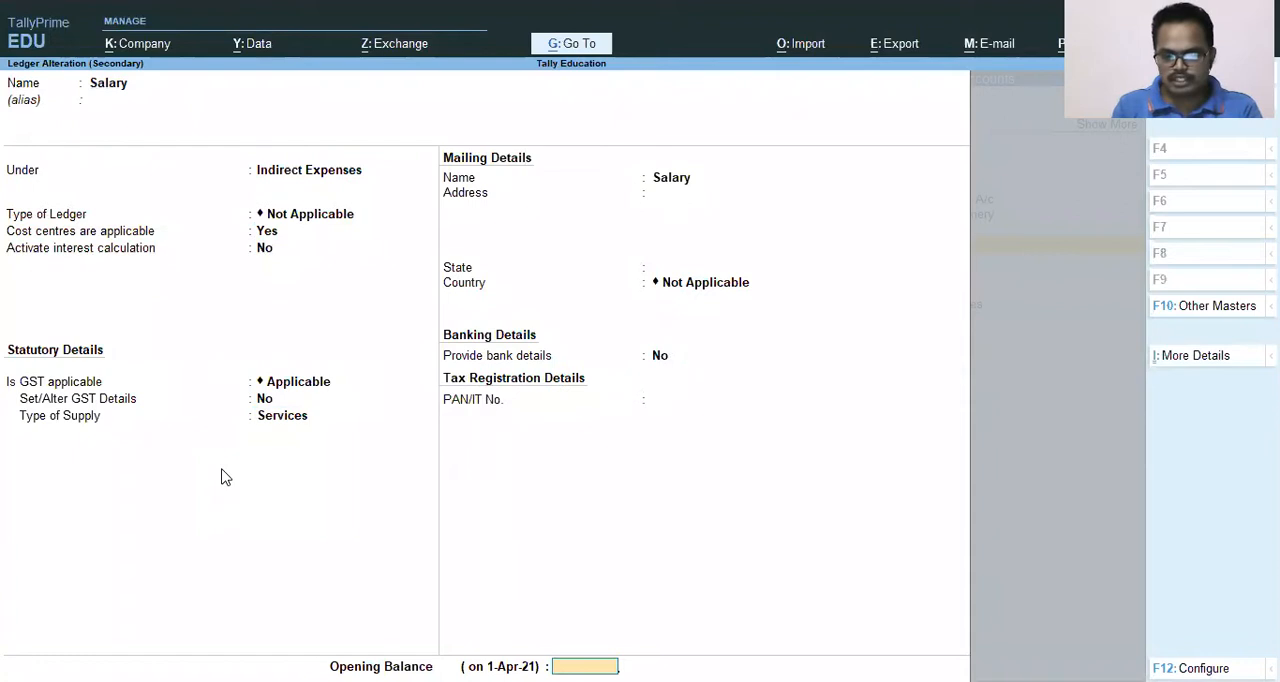
{"action": "key", "text": "Return"}
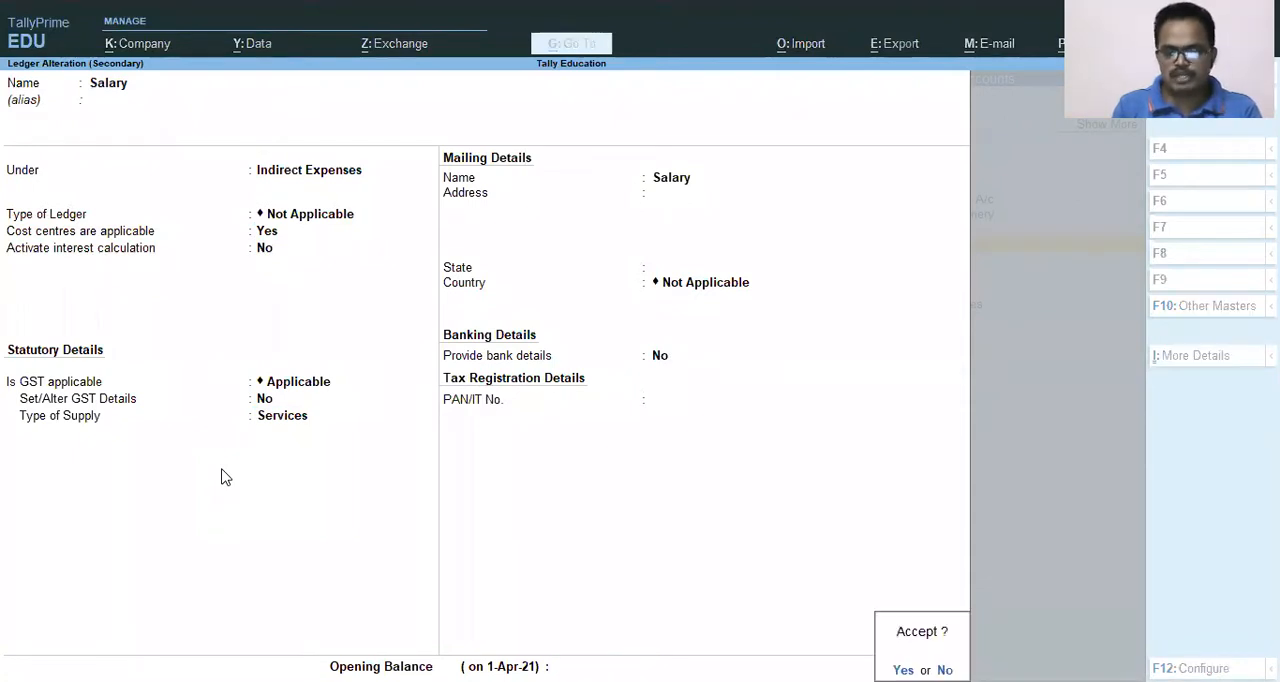
{"action": "key", "text": "Return"}
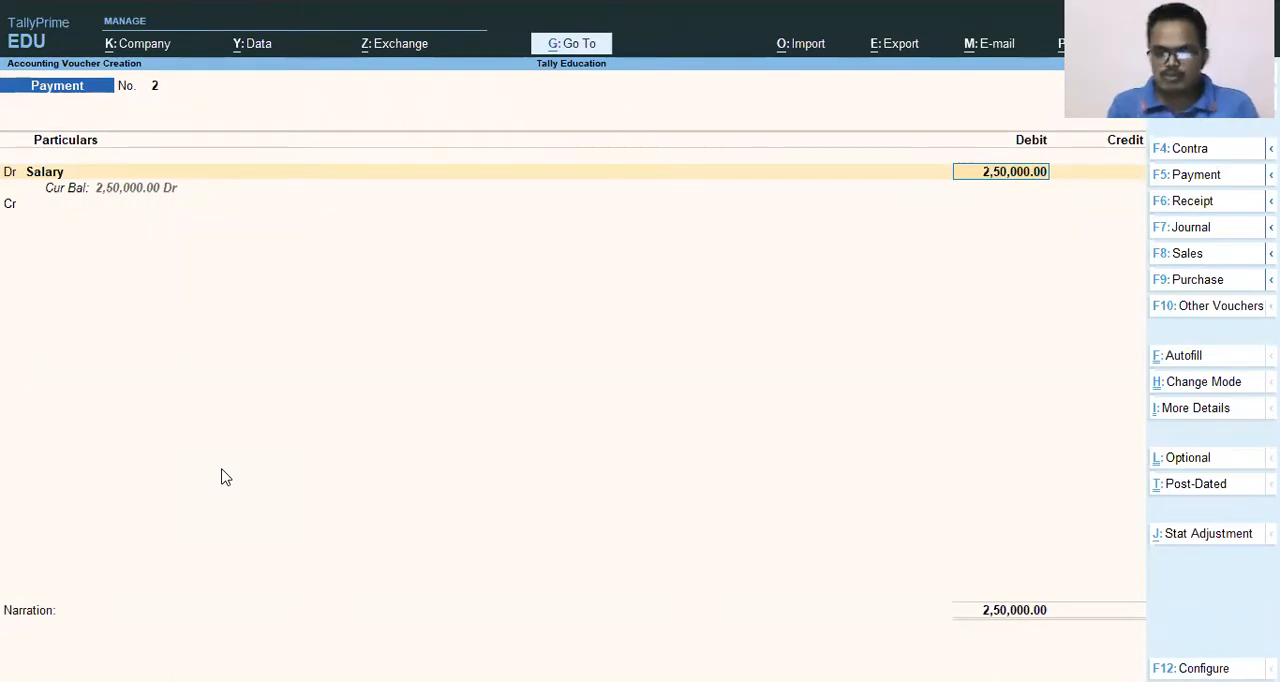
Allocate 175000 of the Salary debit to the Pune Factory cost centre.
{"action": "key", "text": "Return"}
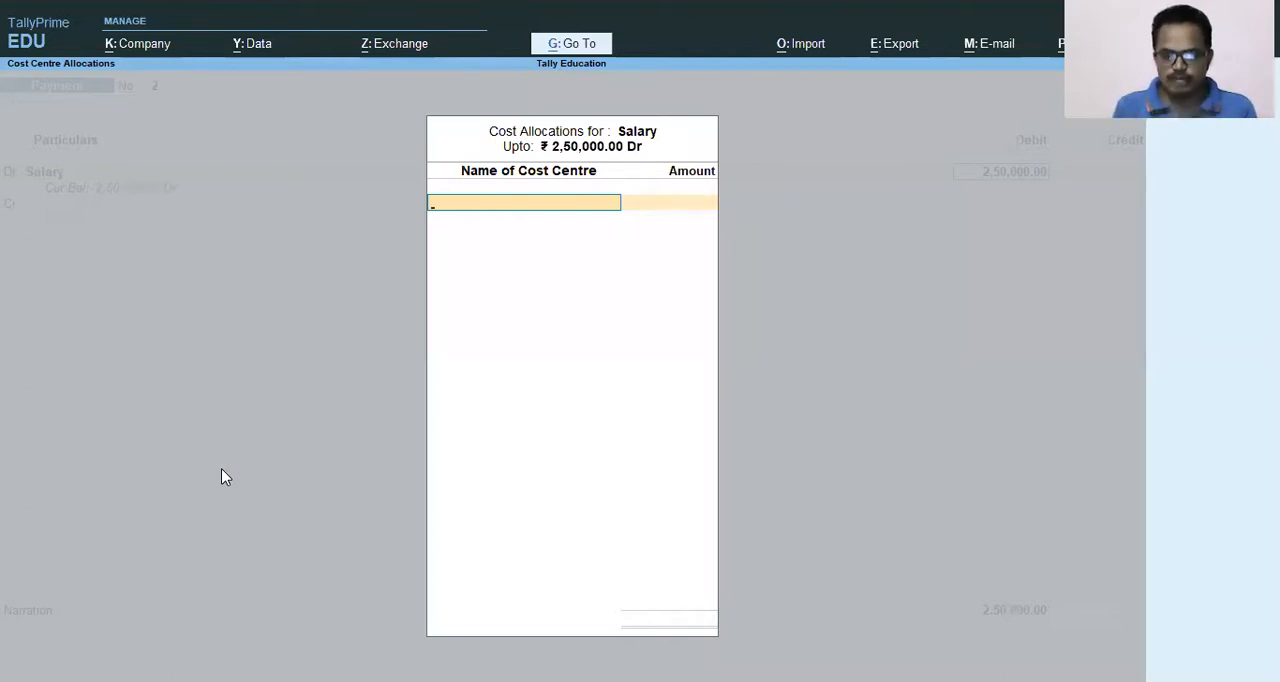
{"action": "type", "text": "Pu"}
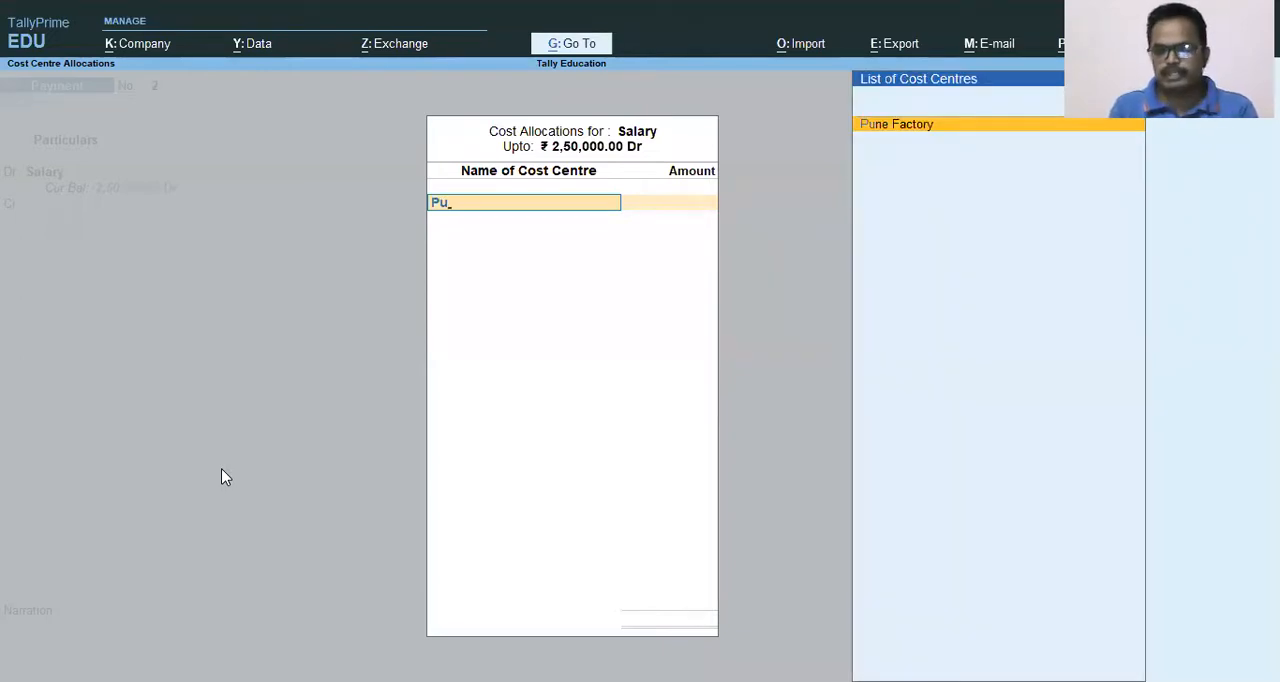
{"action": "key", "text": "BackSpace"}
{"action": "key", "text": "BackSpace"}
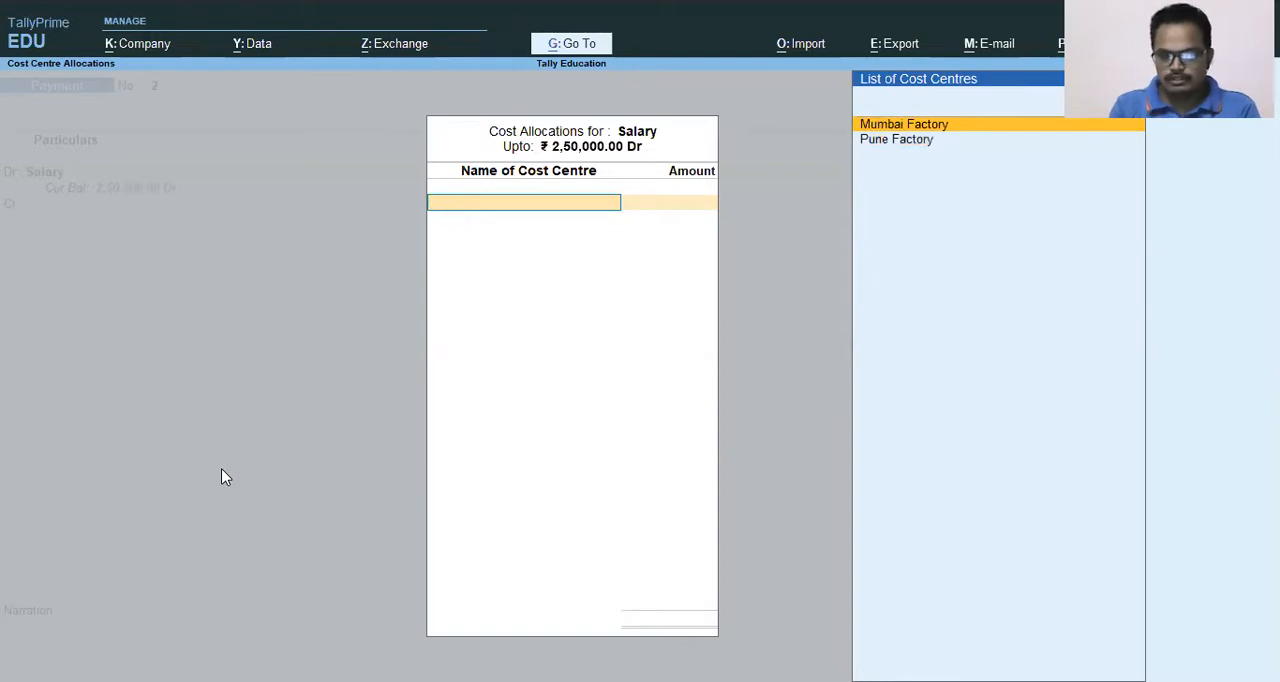
{"action": "key", "text": "Down"}
{"action": "key", "text": "Up"}
{"action": "key", "text": "Down"}
{"action": "key", "text": "Return"}
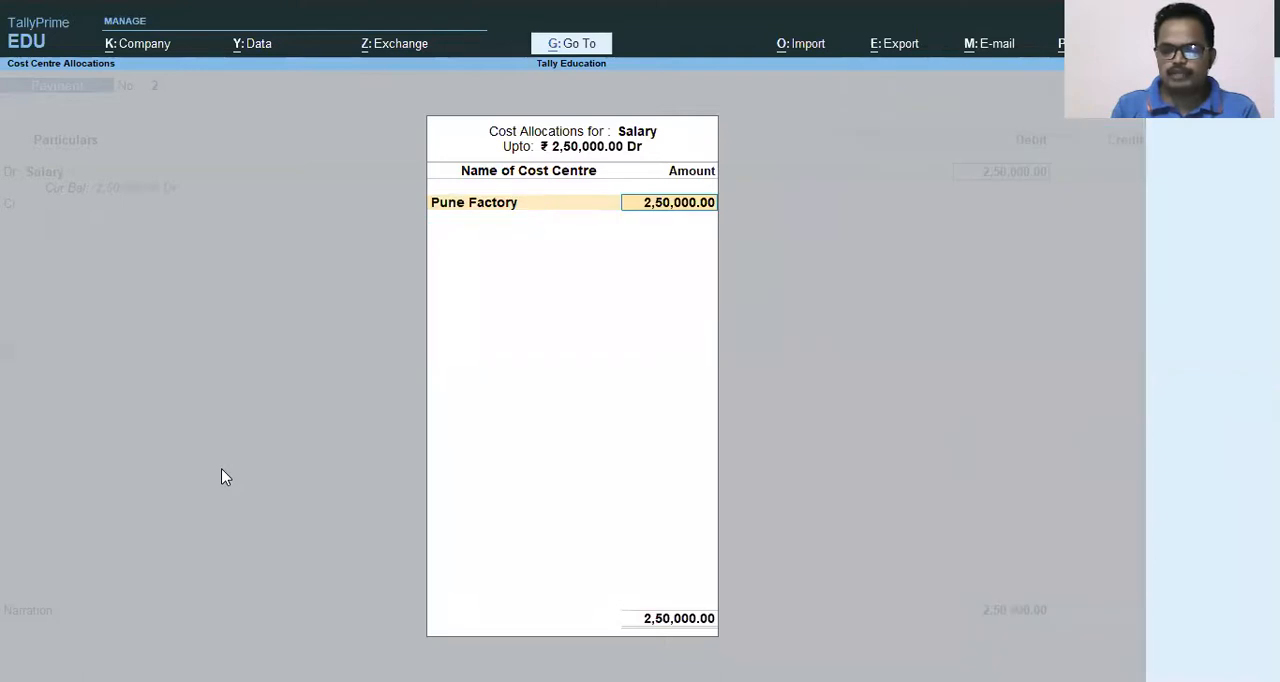
{"action": "type", "text": "1"}
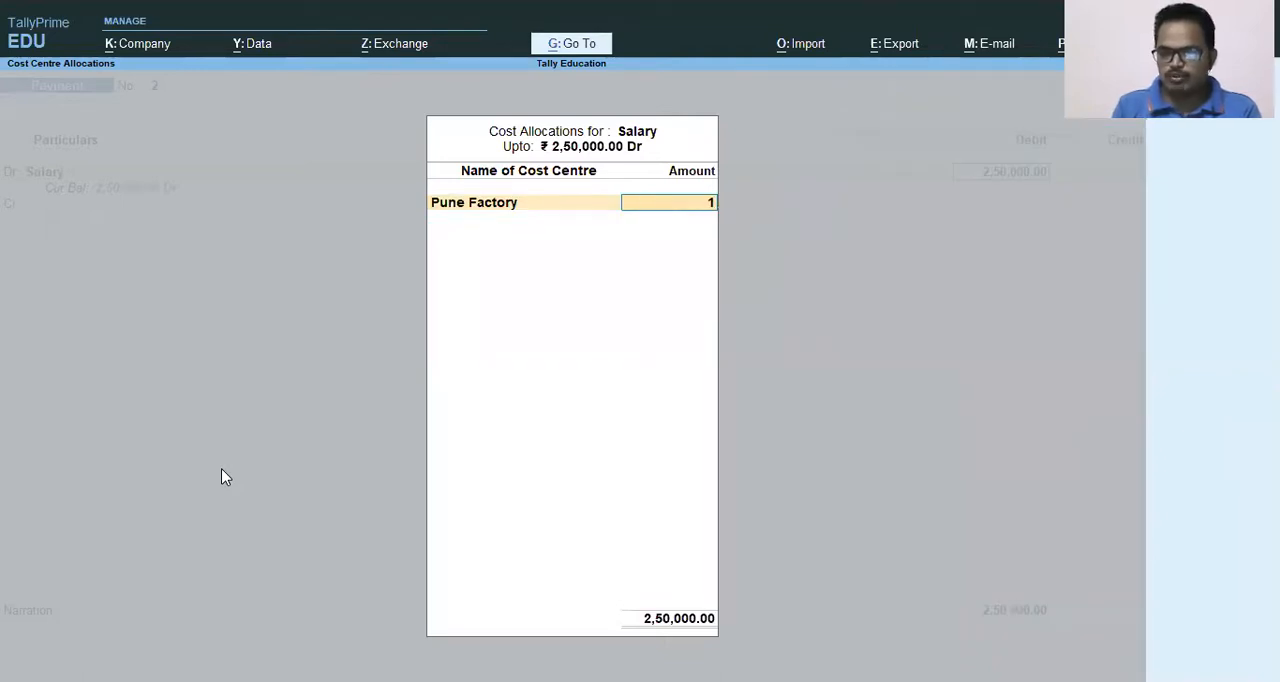
{"action": "type", "text": "75000"}
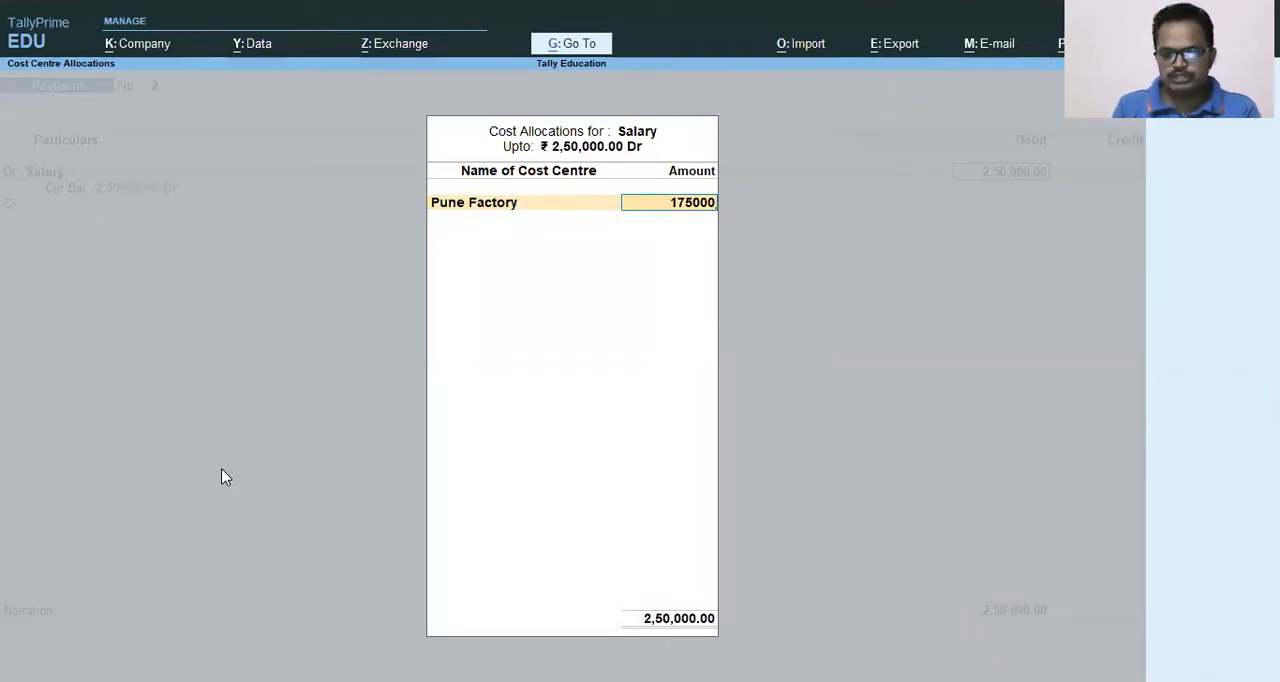
{"action": "key", "text": "Return"}
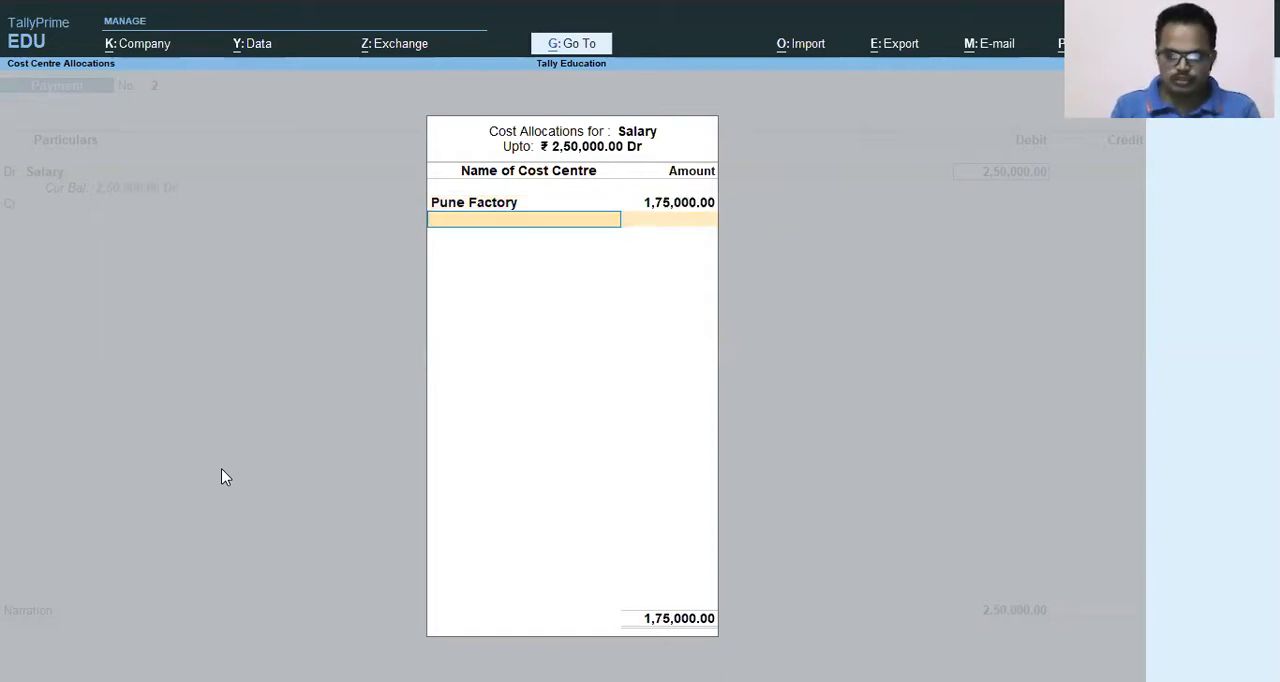
Allocate the remaining 75000 of the Salary debit to the Mumbai Factory cost centre and accept the allocations.
{"action": "type", "text": "Mu"}
{"action": "key", "text": "Return"}
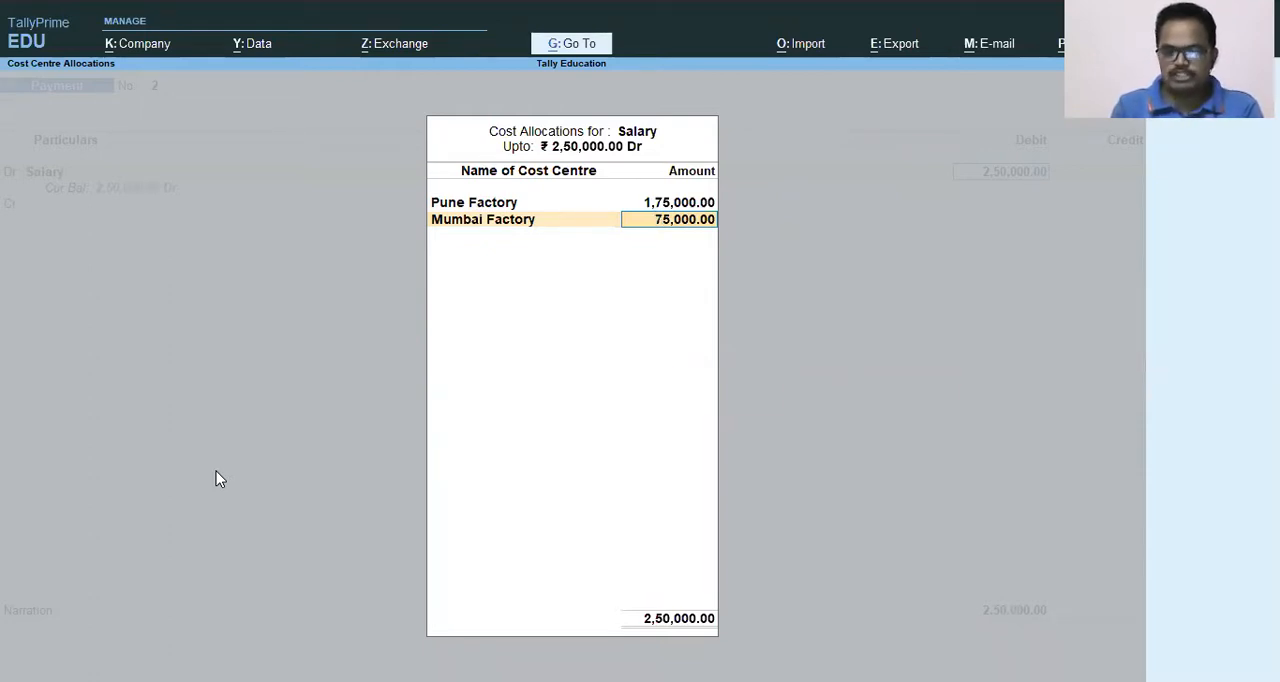
{"action": "key", "text": "Return"}
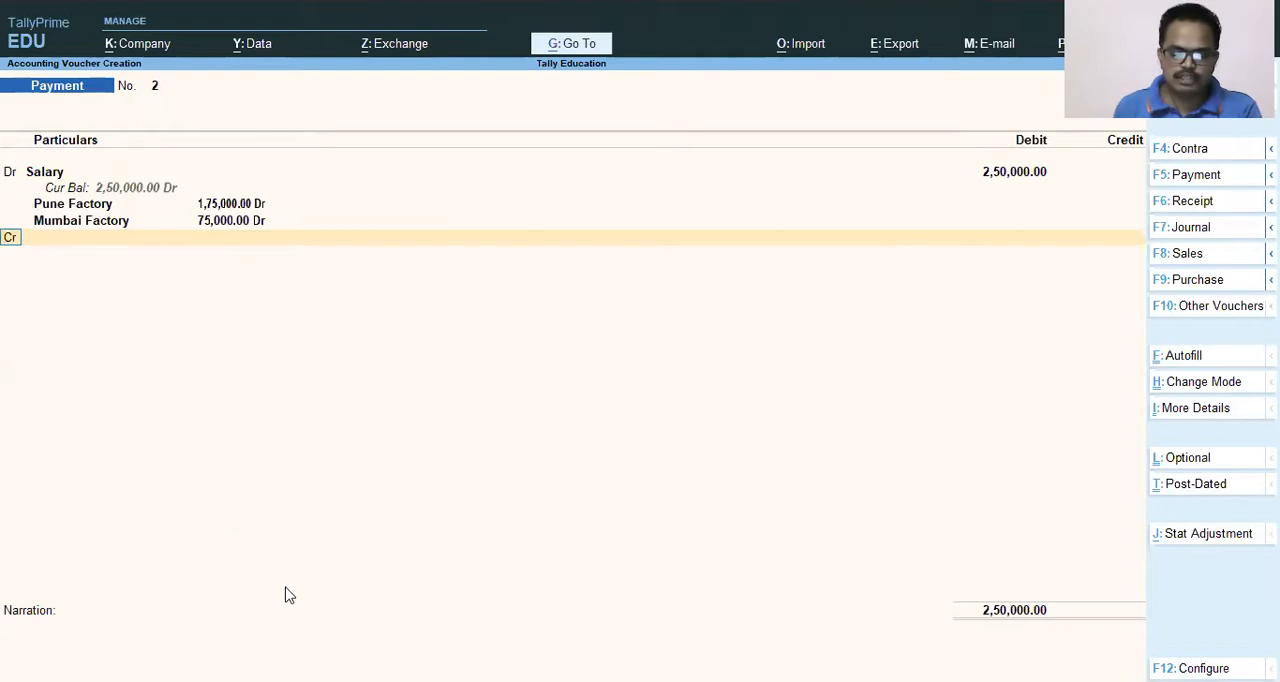
{"action": "mouse_move", "coordinate": [25, 191]}
{"action": "left_mouse_down"}
{"action": "mouse_move", "coordinate": [142, 234]}
{"action": "mouse_move", "coordinate": [271, 249]}
{"action": "mouse_move", "coordinate": [277, 229]}
{"action": "left_mouse_up"}
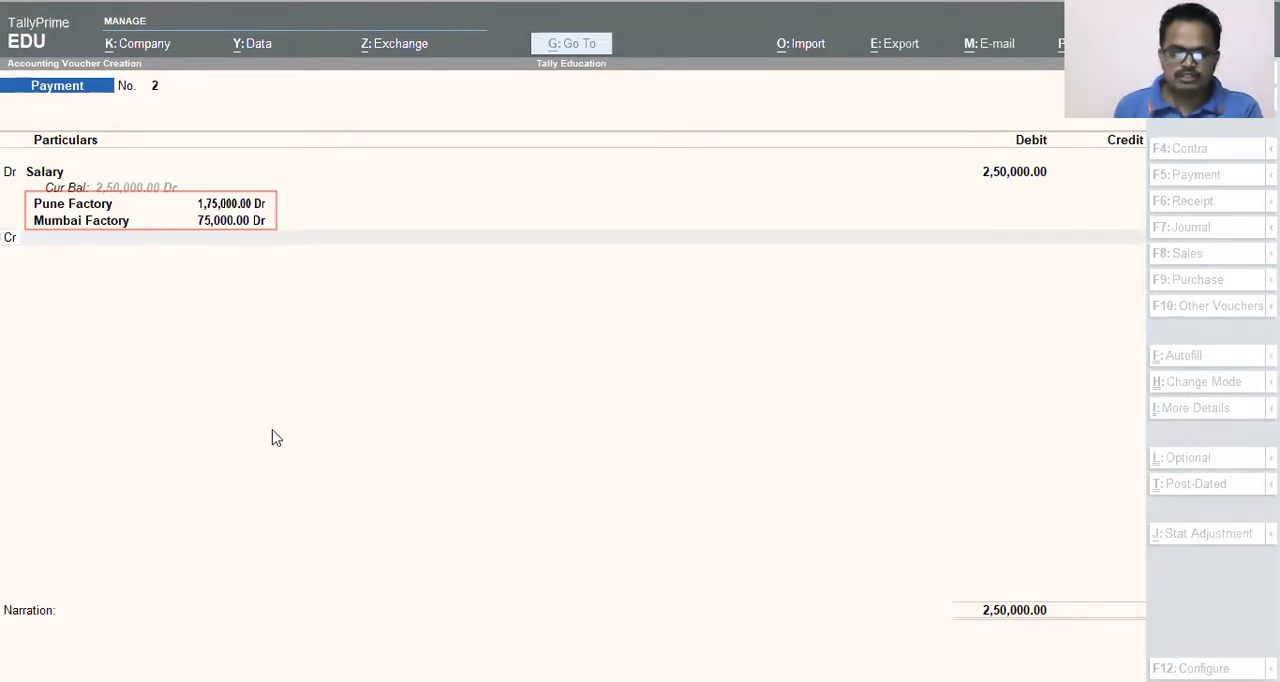
{"action": "left_click", "coordinate": [95, 349]}
Start a new ledger from the voucher's credit line and name it Salary Payable.
{"action": "key", "text": "Return"}
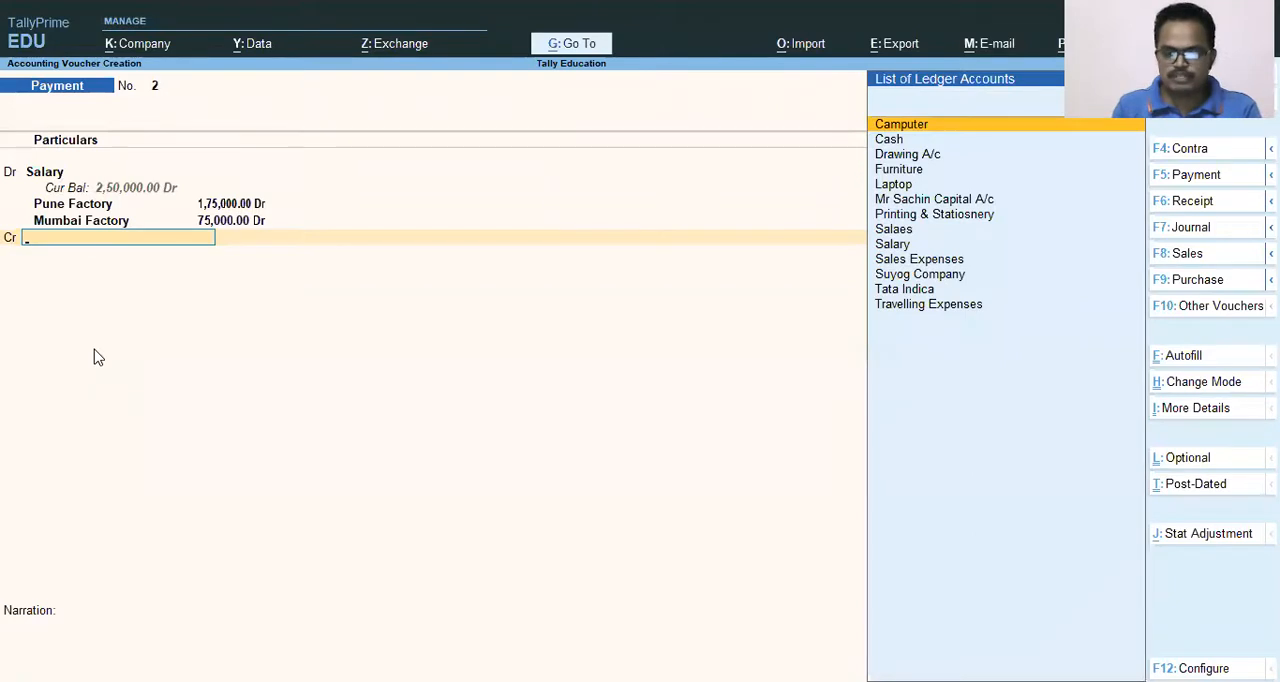
{"action": "key", "text": "alt+c"}
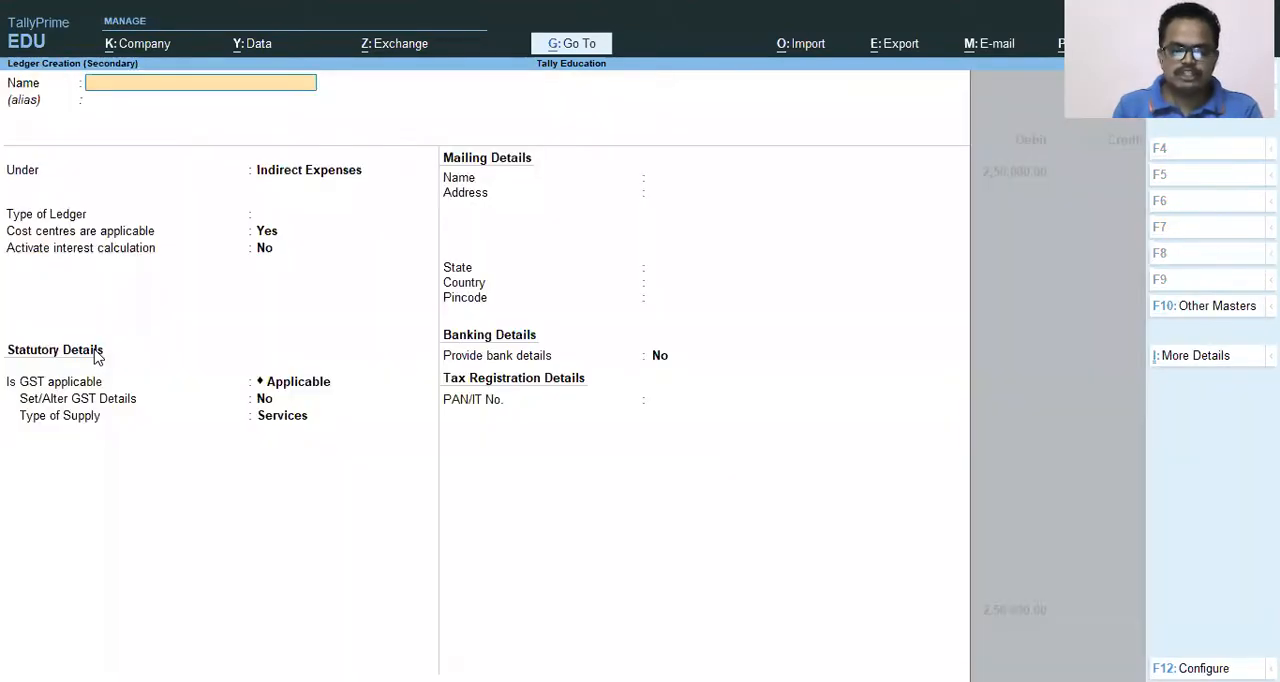
{"action": "type", "text": "Salary Payable"}
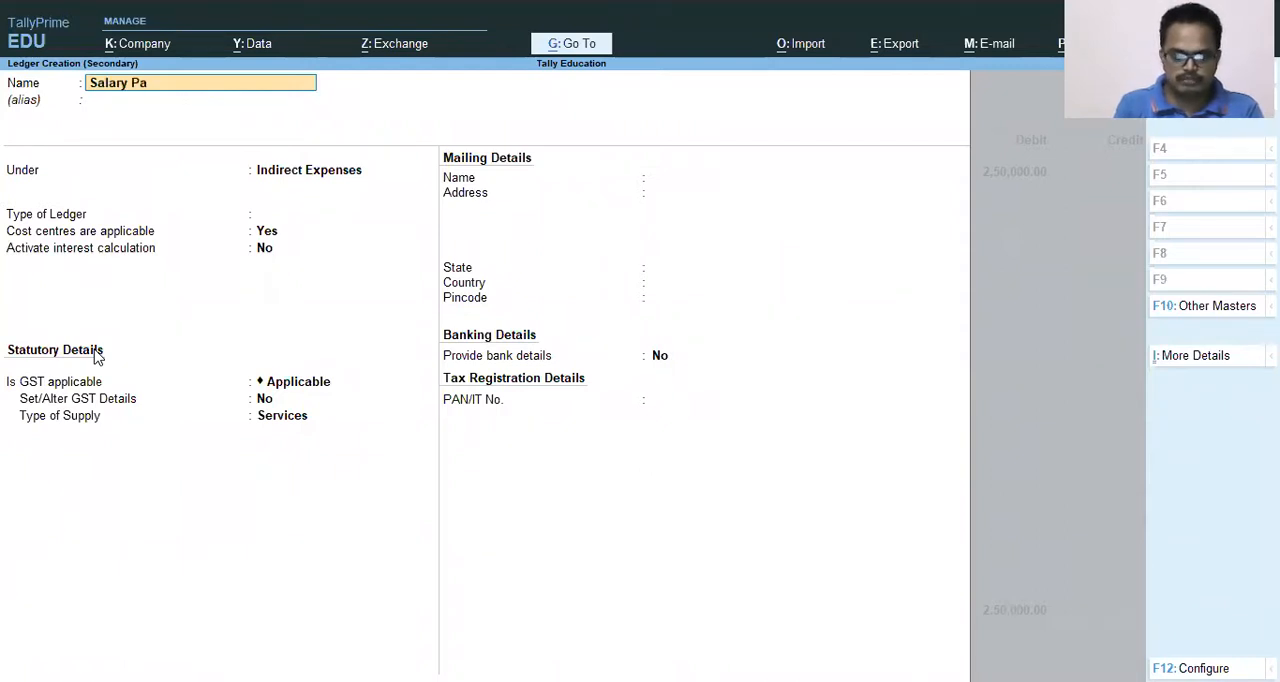
{"action": "key", "text": "Return"}
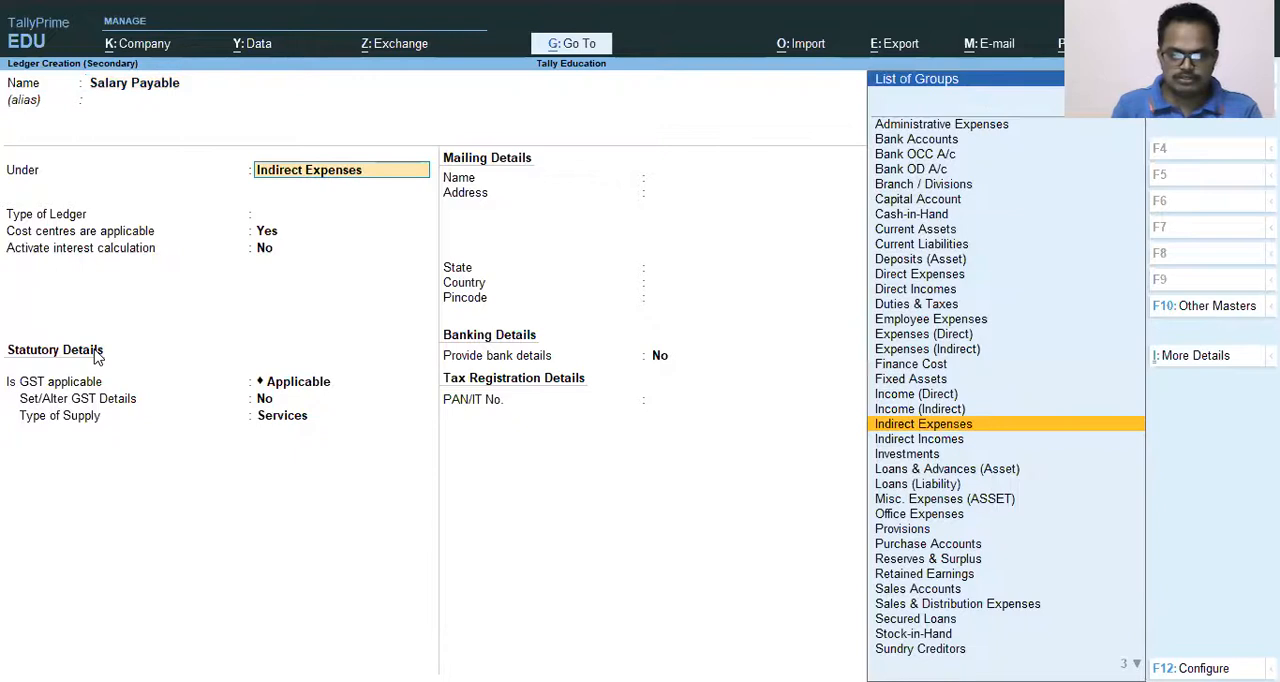
Group the new ledger under Provisions, save it and credit it with 250000 in the voucher.
{"action": "type", "text": "Pro"}
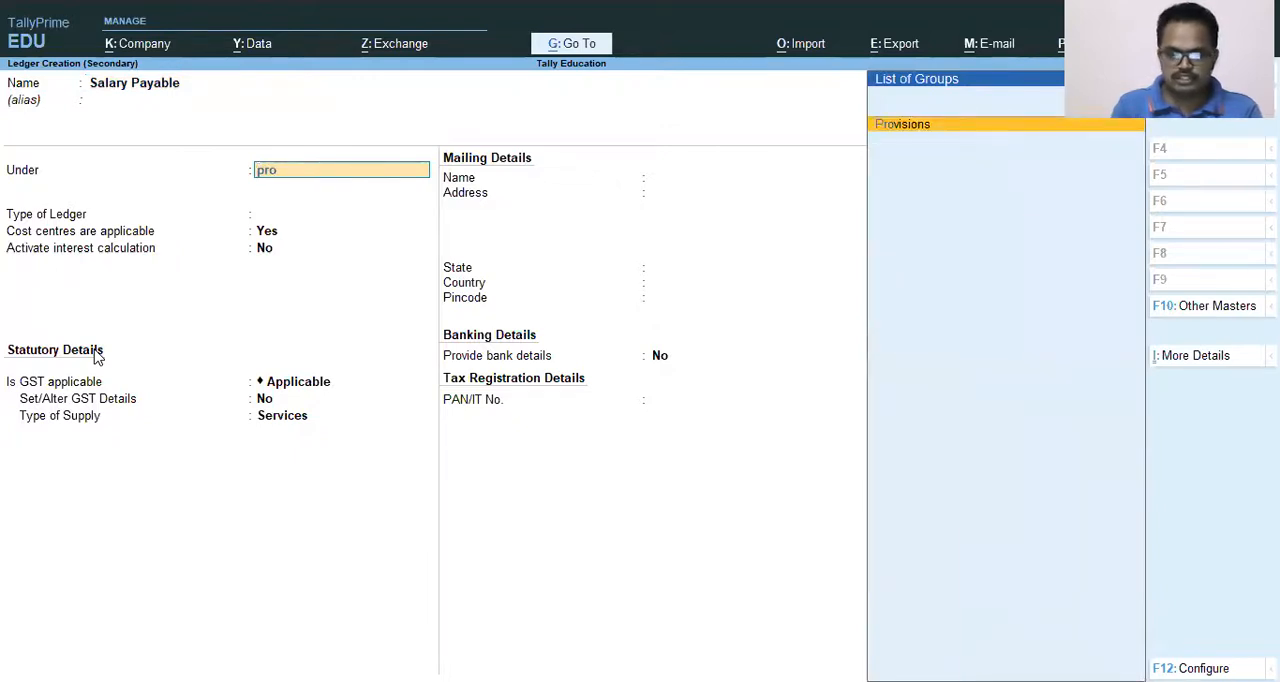
{"action": "key", "text": "Return"}
{"action": "key", "text": "Return"}
{"action": "key", "text": "Return"}
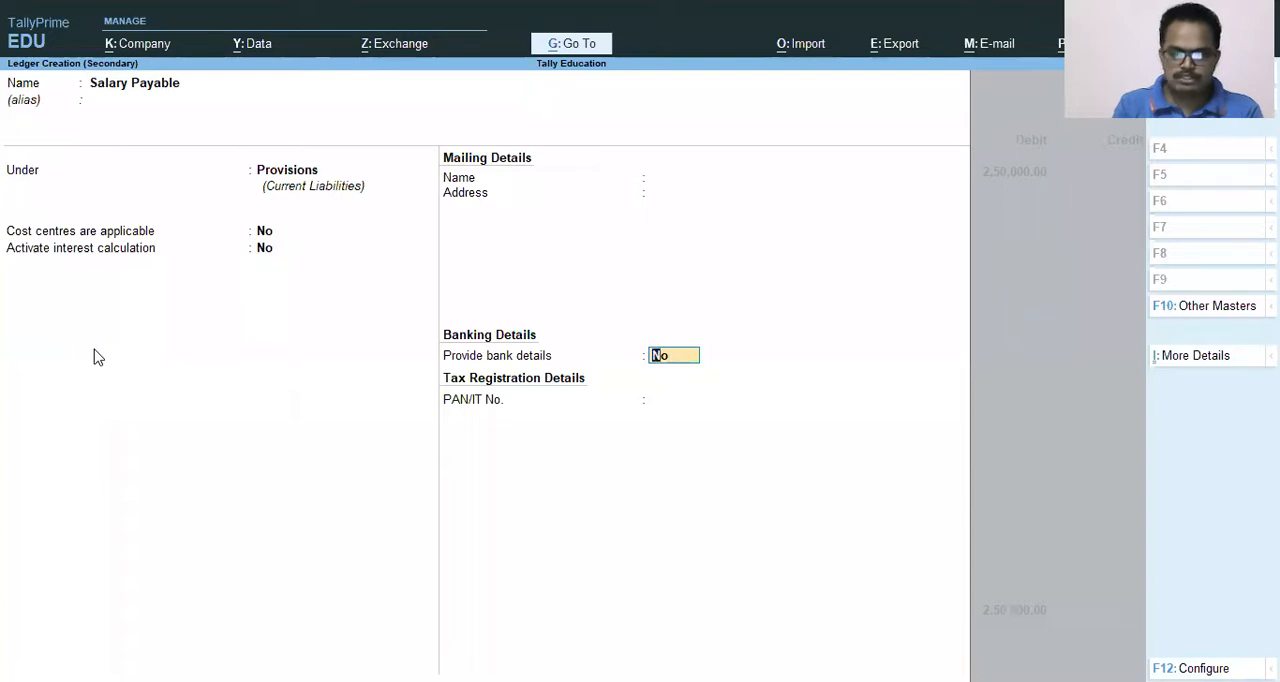
{"action": "key", "text": "Return"}
{"action": "key", "text": "Return"}
Enter the narration "Being Salary for the Month of April 2021" and try to save the payment voucher.
{"action": "type", "text": "Being"}
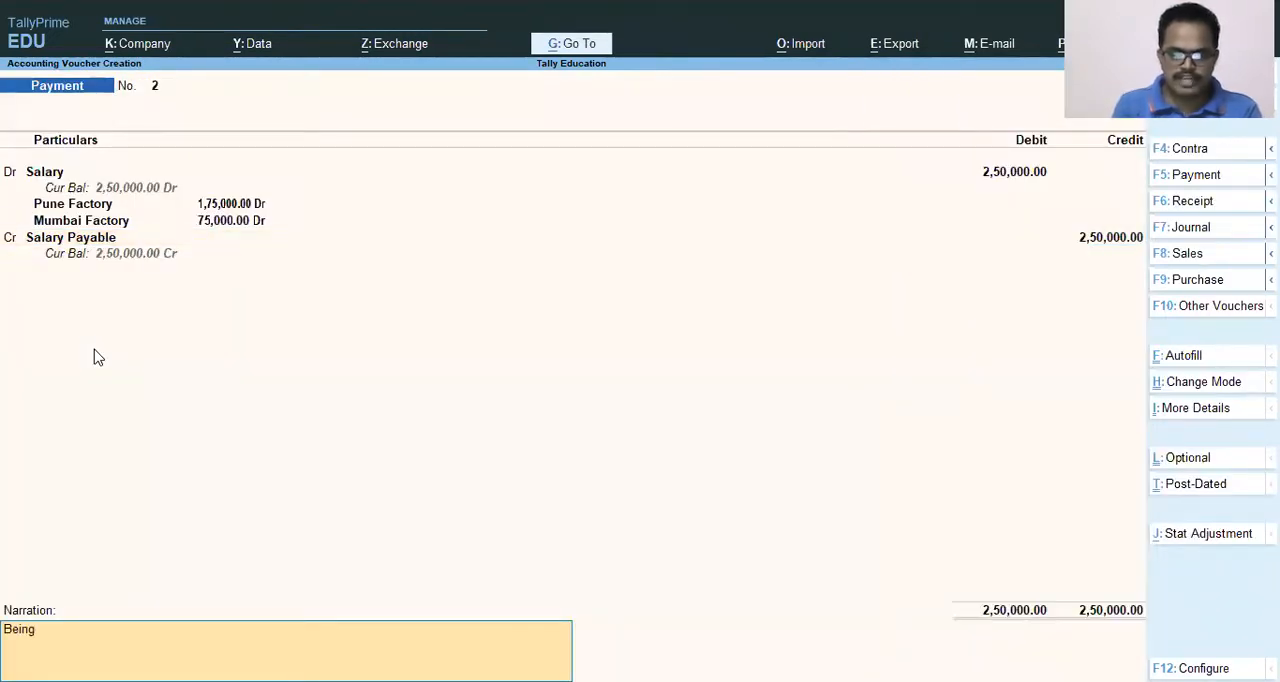
{"action": "type", "text": " Sala"}
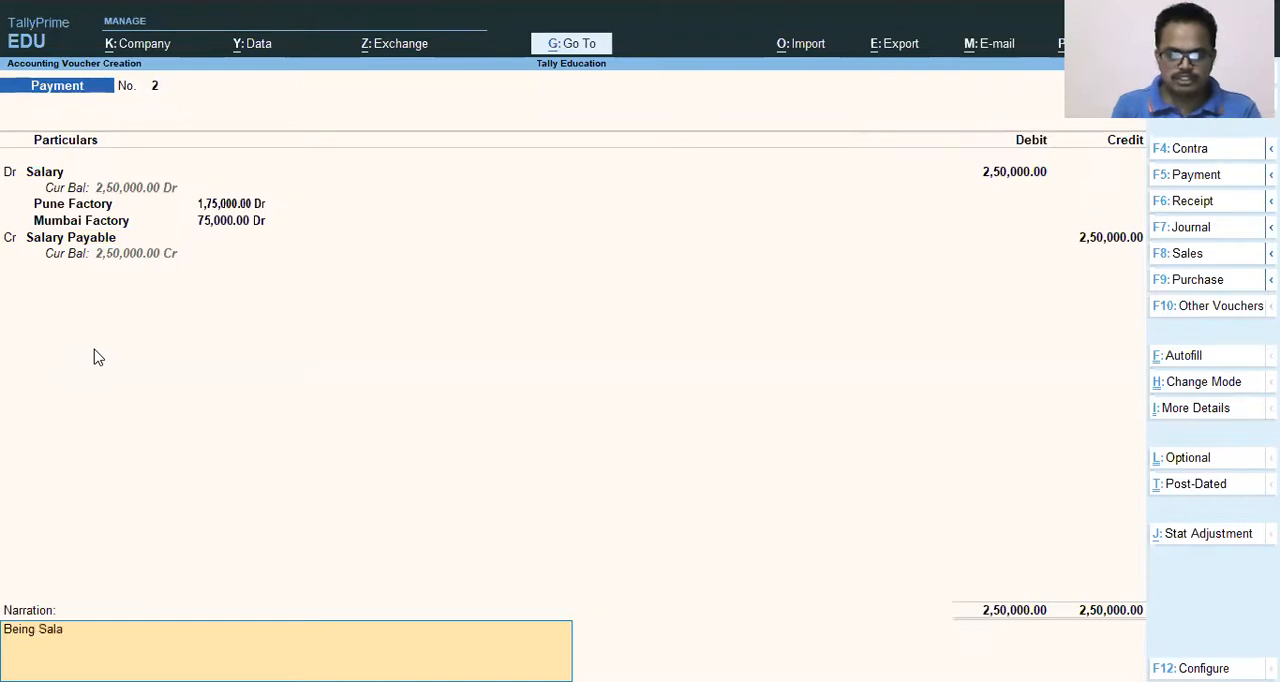
{"action": "type", "text": "ry for the M"}
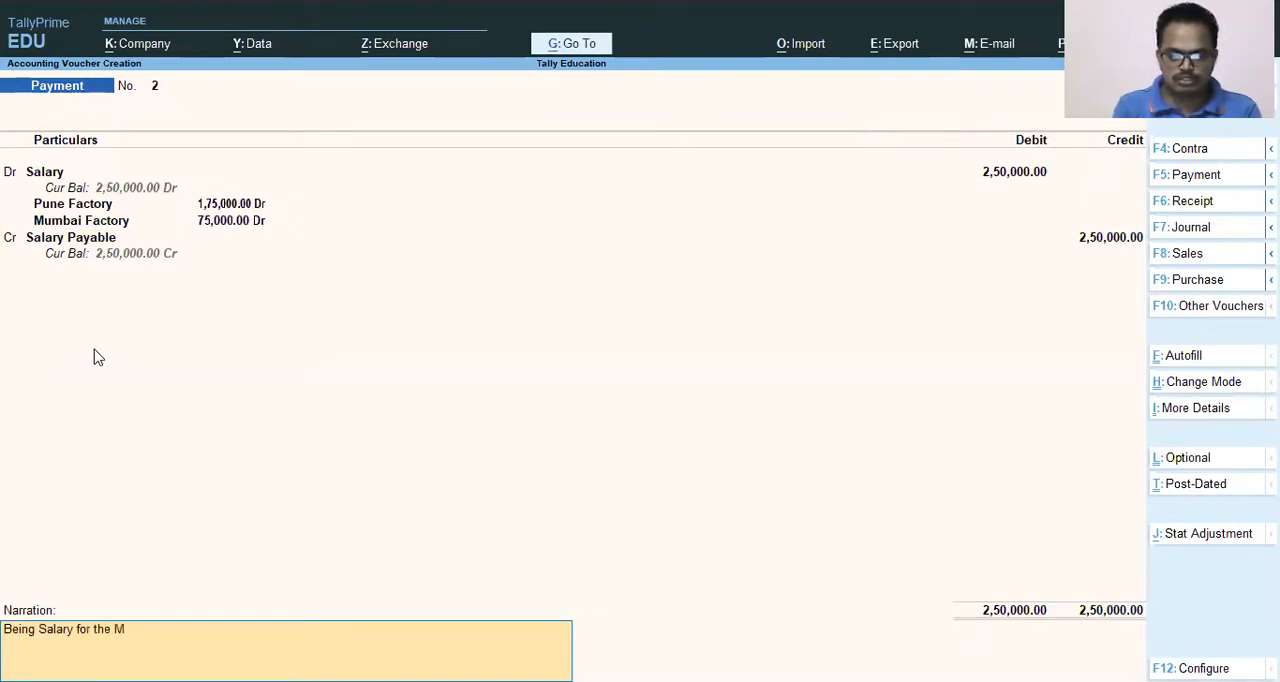
{"action": "type", "text": "onth o"}
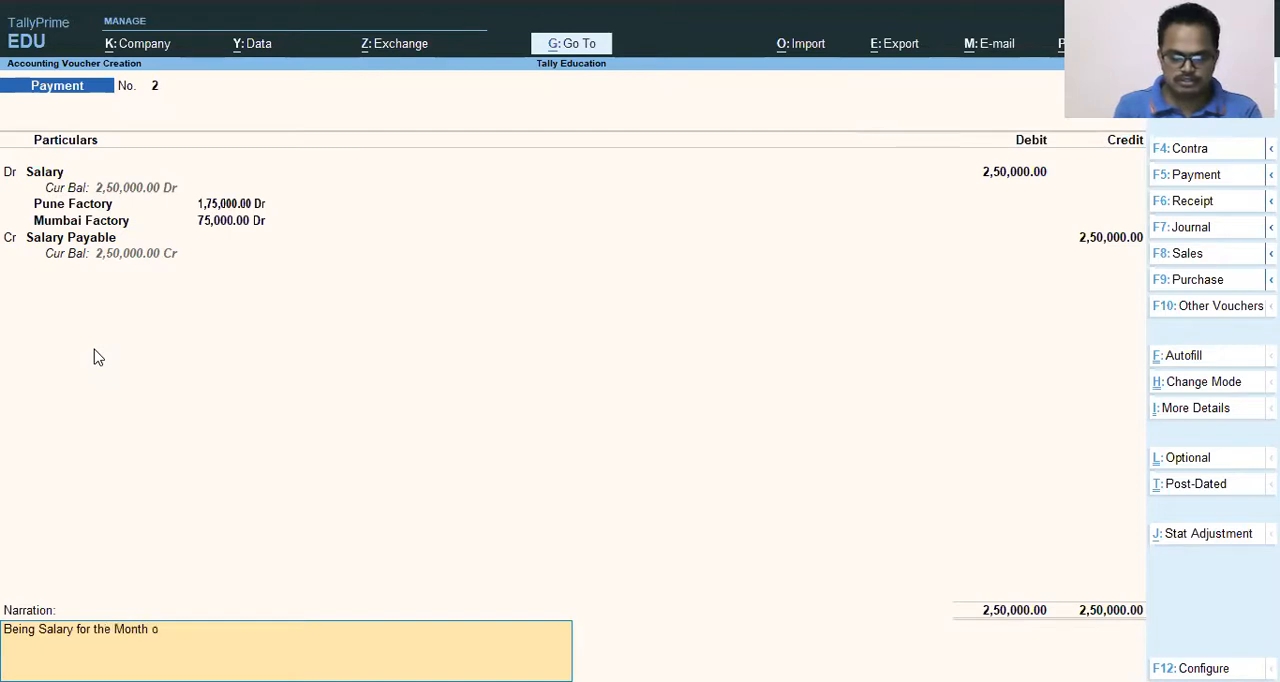
{"action": "type", "text": "f April 2021"}
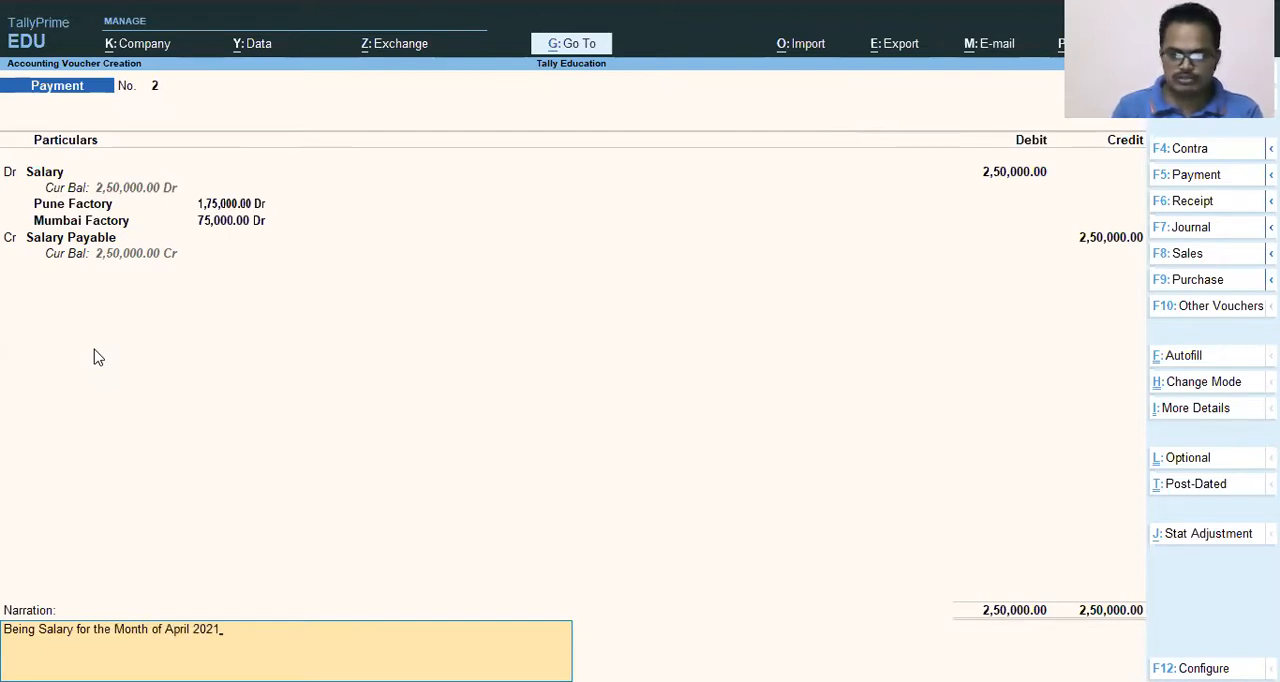
{"action": "key", "text": "Return"}
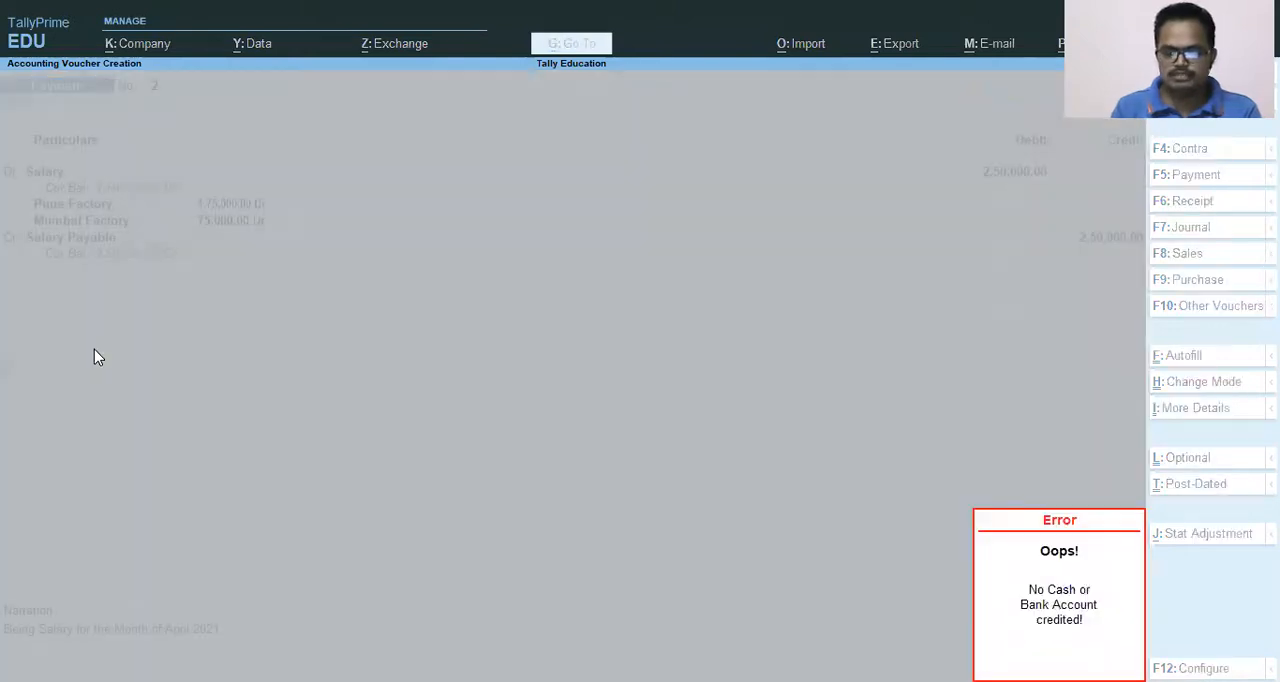
Change the voucher from Payment to the journal-based Salary voucher type.
{"action": "key", "text": "Return"}
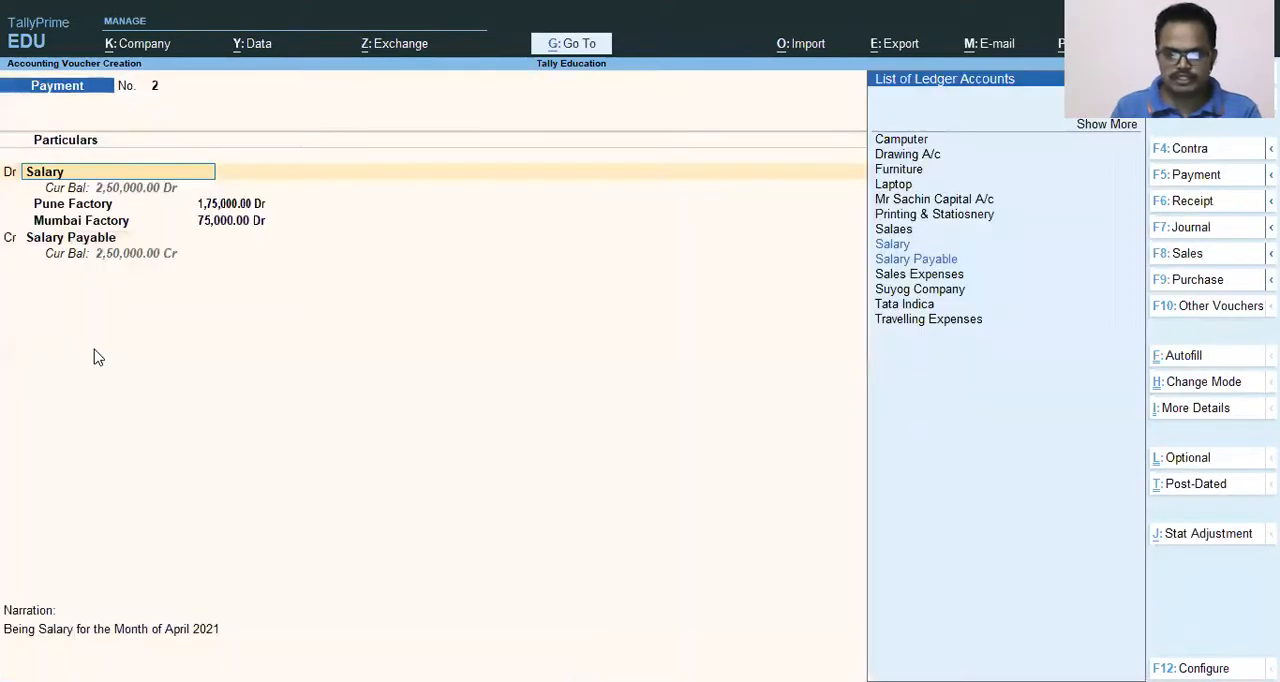
{"action": "key", "text": "Return"}
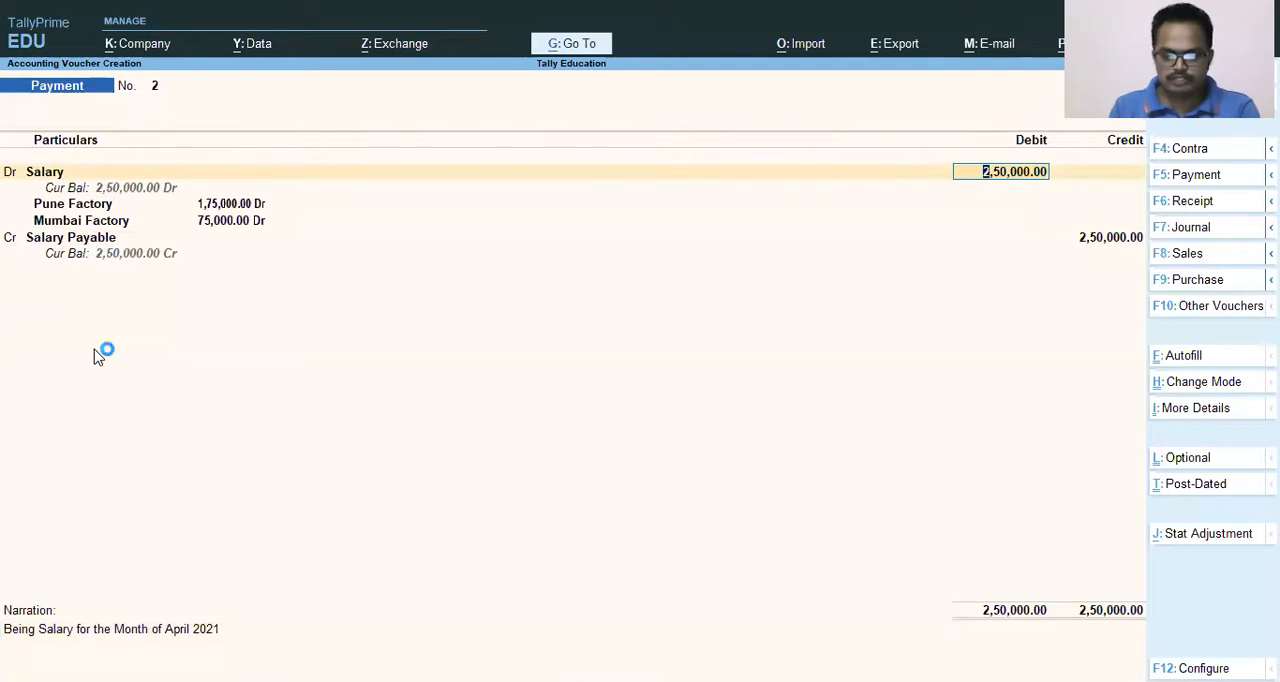
{"action": "key", "text": "F7"}
{"action": "key", "text": "Down"}
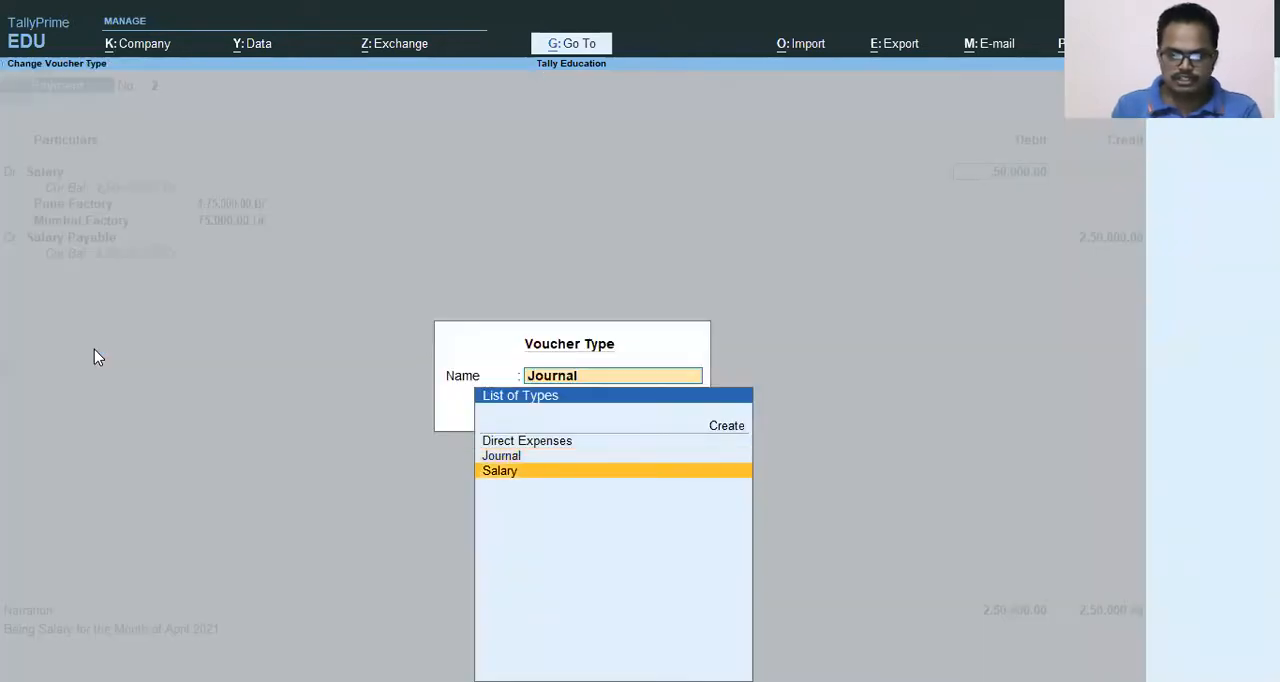
{"action": "key", "text": "Return"}
Go through the Salary voucher's existing entries, accept the voucher and leave voucher entry.
{"action": "key", "text": "Return"}
{"action": "key", "text": "Return"}
{"action": "key", "text": "Return"}
{"action": "key", "text": "Return"}
{"action": "key", "text": "Return"}
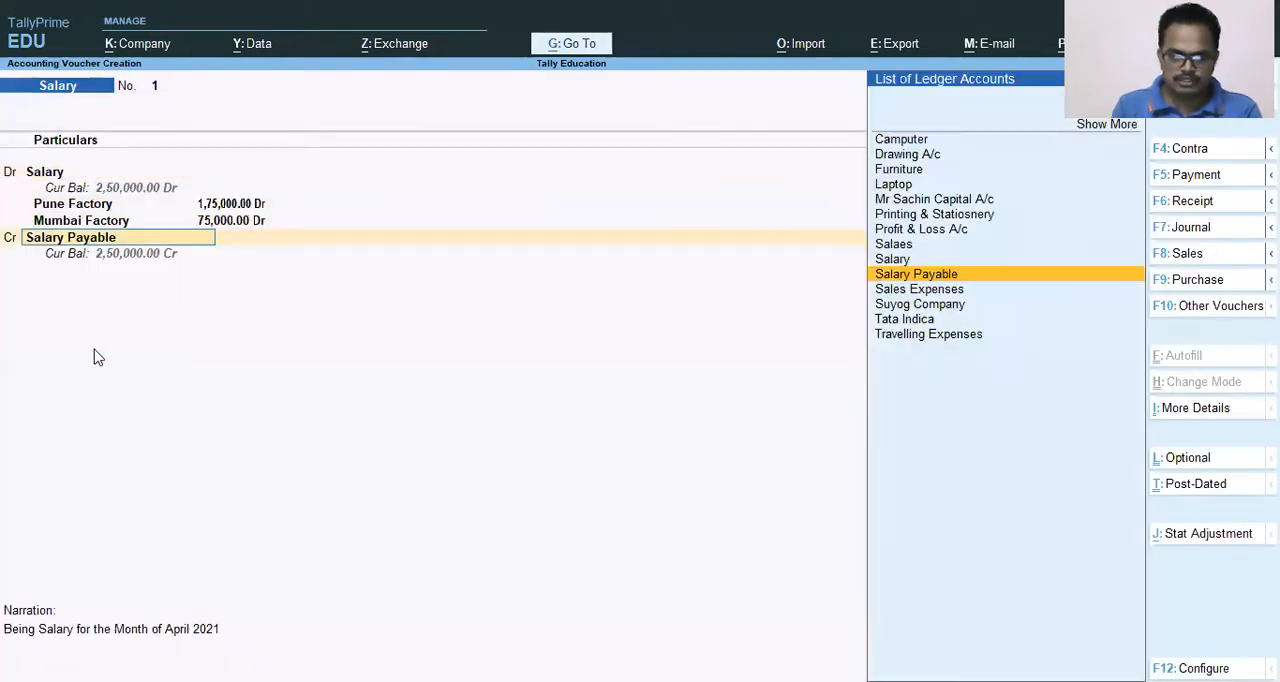
{"action": "key", "text": "Return"}
{"action": "key", "text": "Return"}
{"action": "key", "text": "Return"}
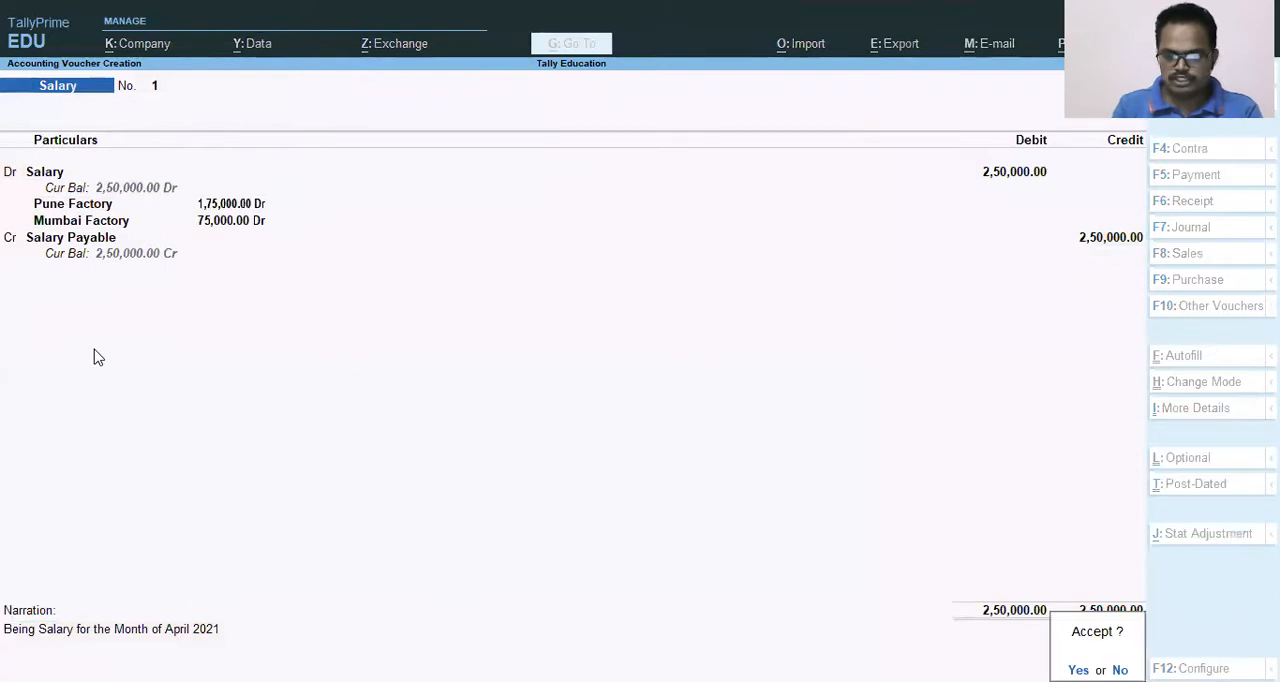
{"action": "key", "text": "Return"}
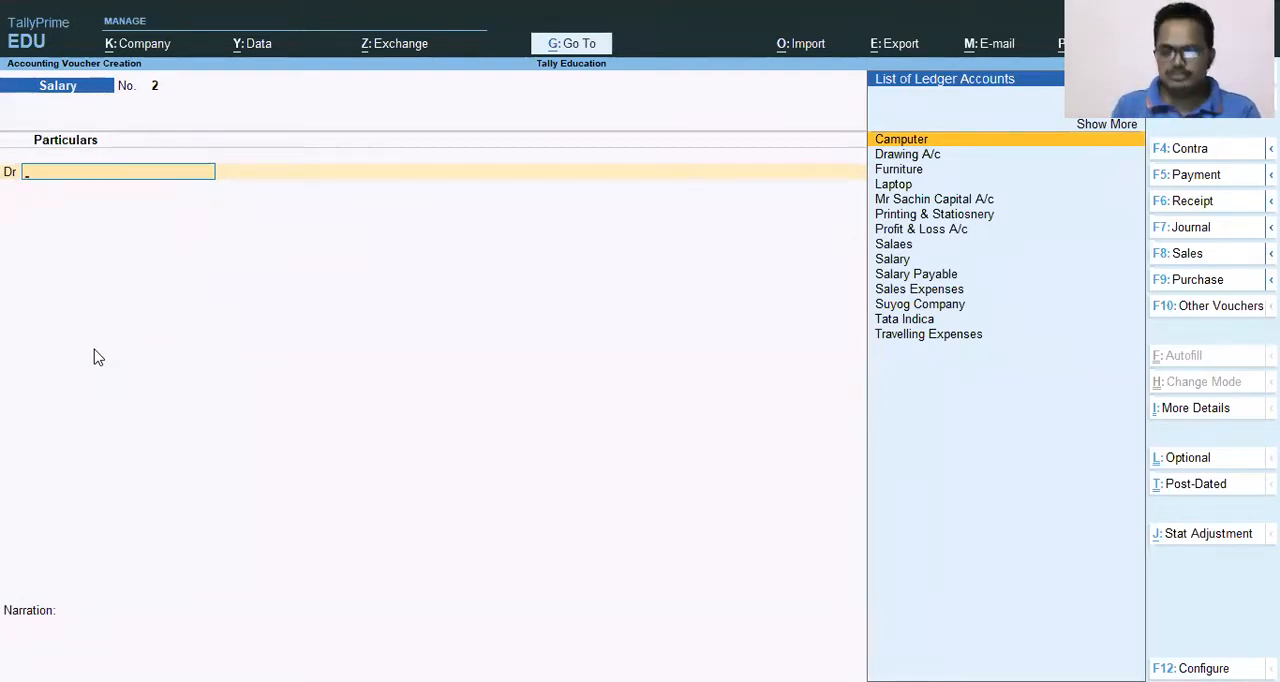
{"action": "key", "text": "y"}
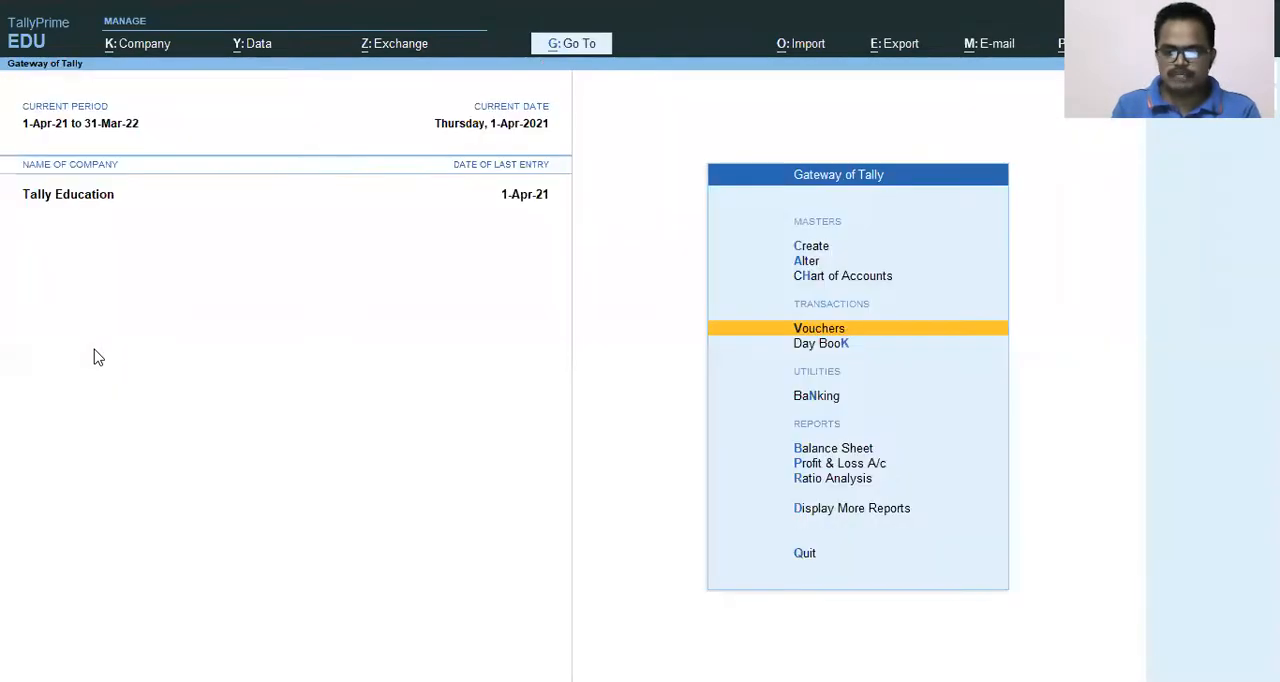
Open the Statements of Accounts reports for the Tally Education company.
{"action": "key", "text": "Down"}
{"action": "key", "text": "Down"}
{"action": "key", "text": "Down"}
{"action": "key", "text": "Down"}
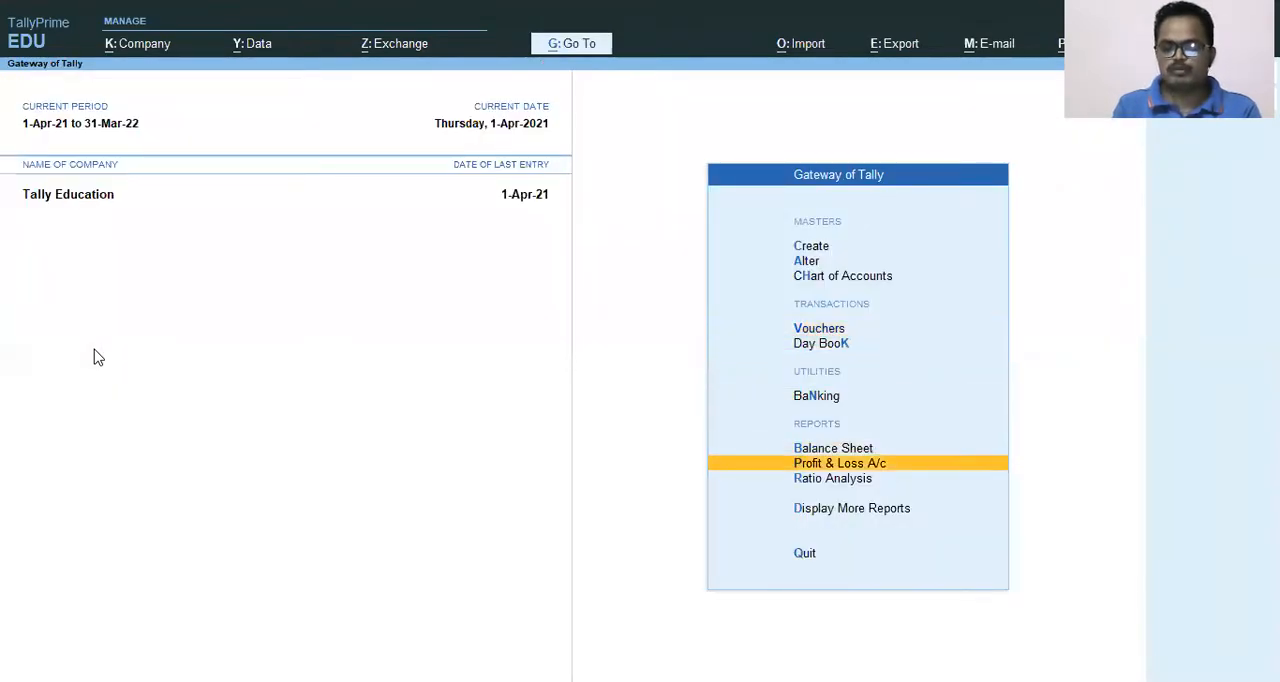
{"action": "key", "text": "Down"}
{"action": "key", "text": "Down"}
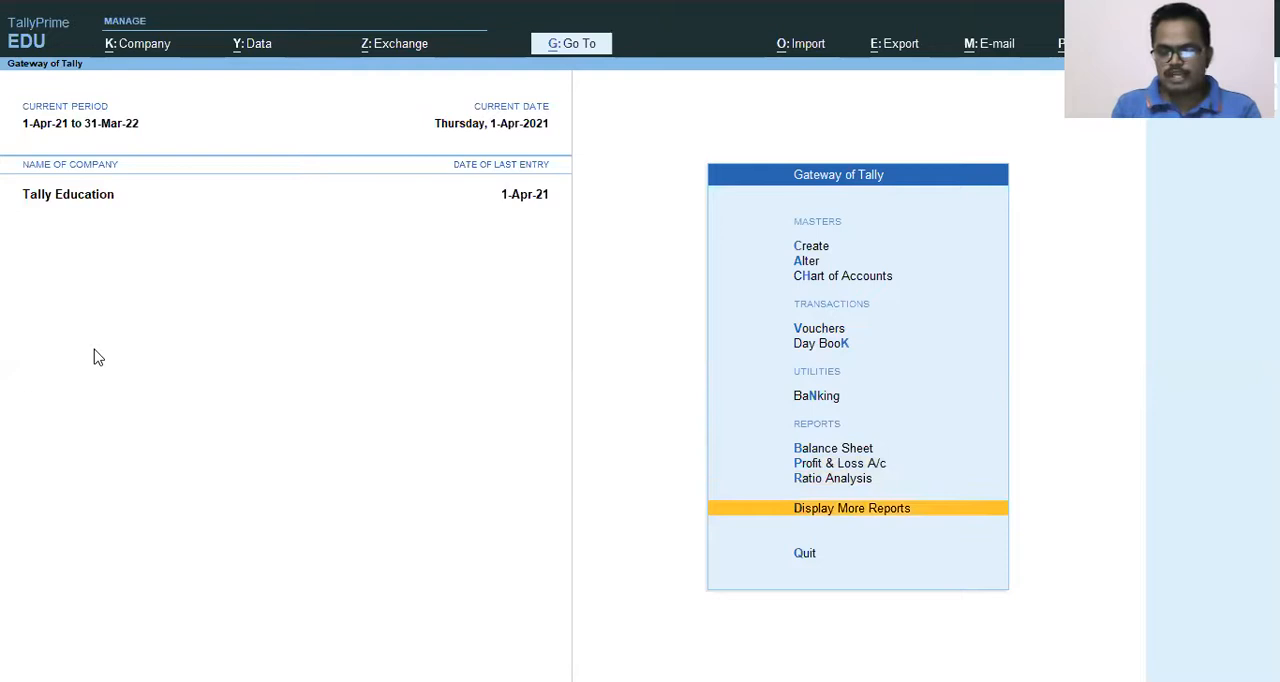
{"action": "key", "text": "Return"}
{"action": "key", "text": "Down"}
{"action": "key", "text": "Down"}
{"action": "key", "text": "Down"}
{"action": "key", "text": "Down"}
{"action": "key", "text": "Down"}
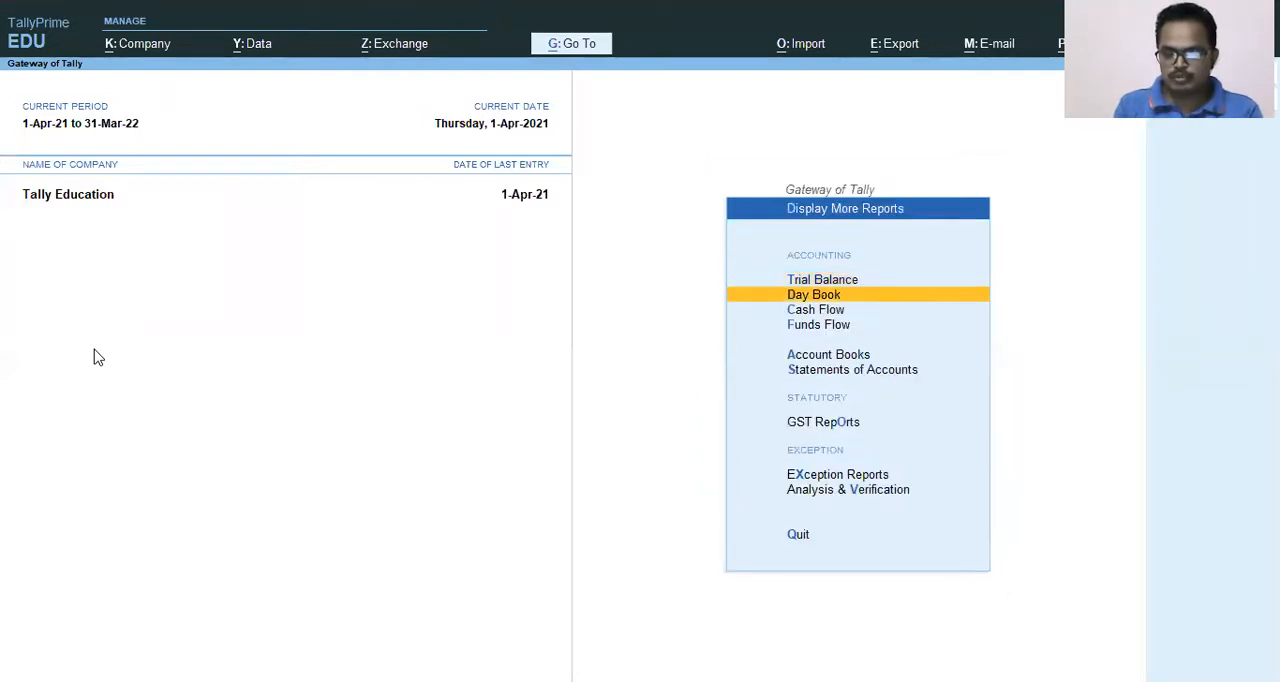
{"action": "key", "text": "Return"}
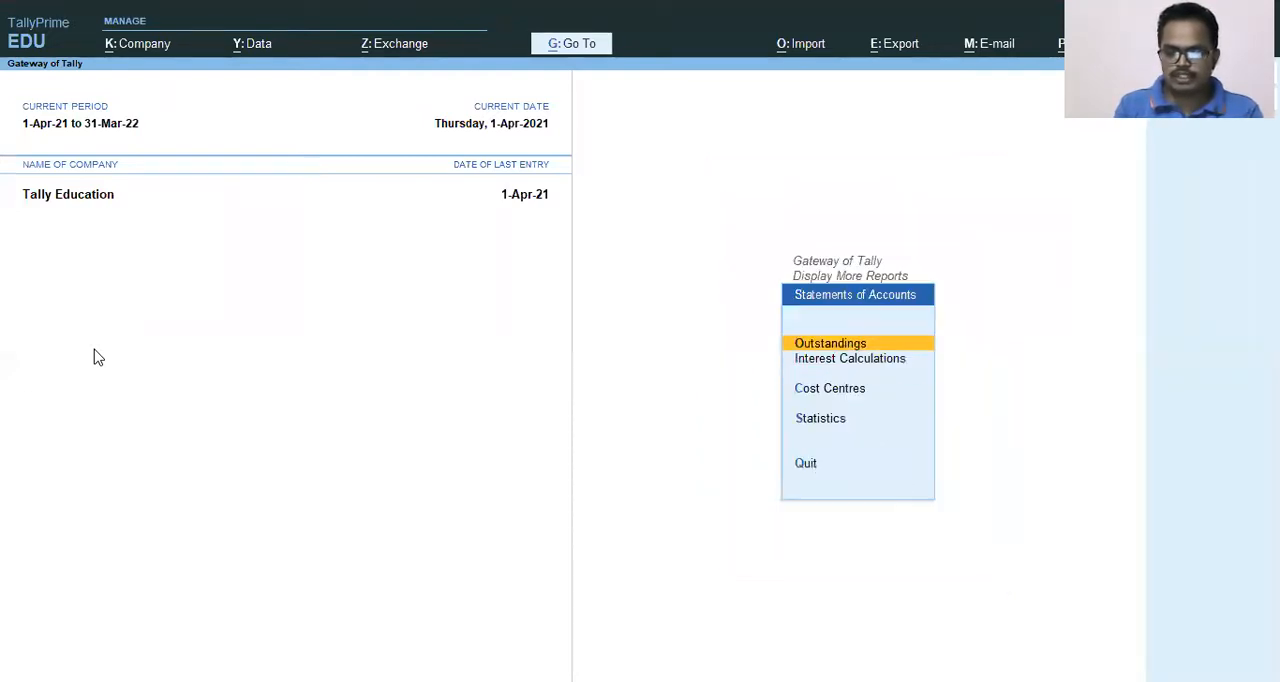
Open the Cost Centre Summary report from the Cost Centres statements of accounts.
{"action": "key", "text": "Escape"}
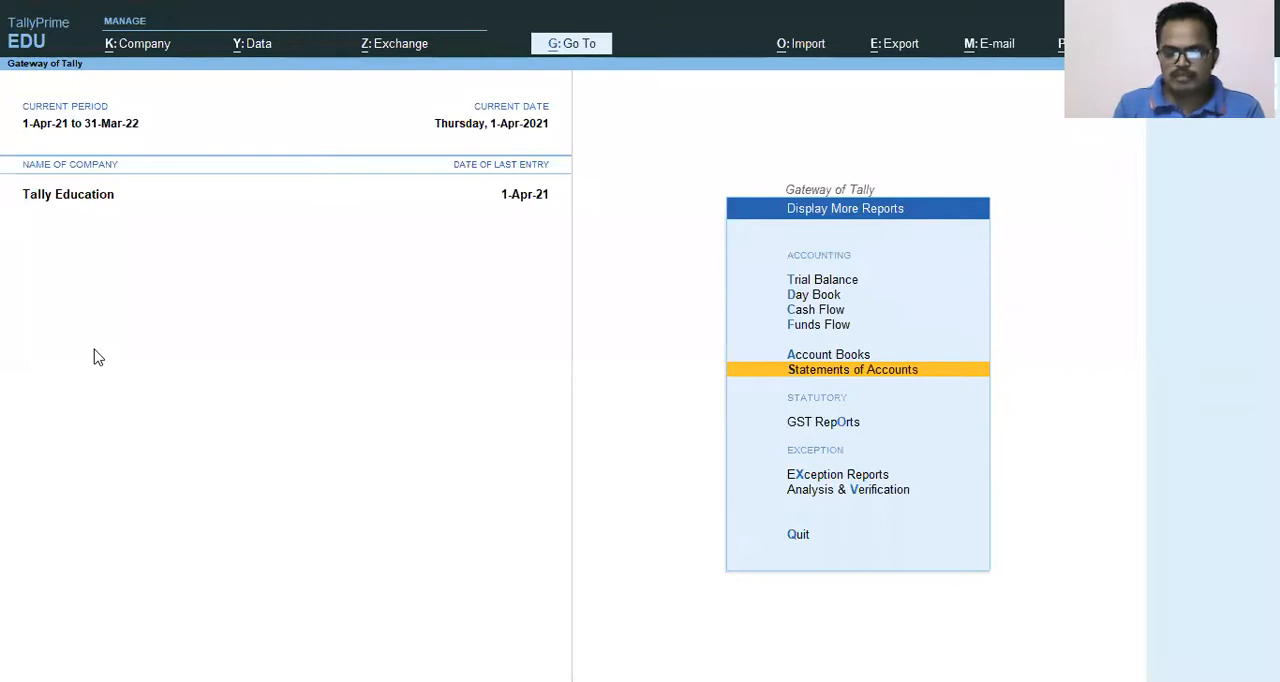
{"action": "key", "text": "Return"}
{"action": "key", "text": "Down"}
{"action": "key", "text": "Down"}
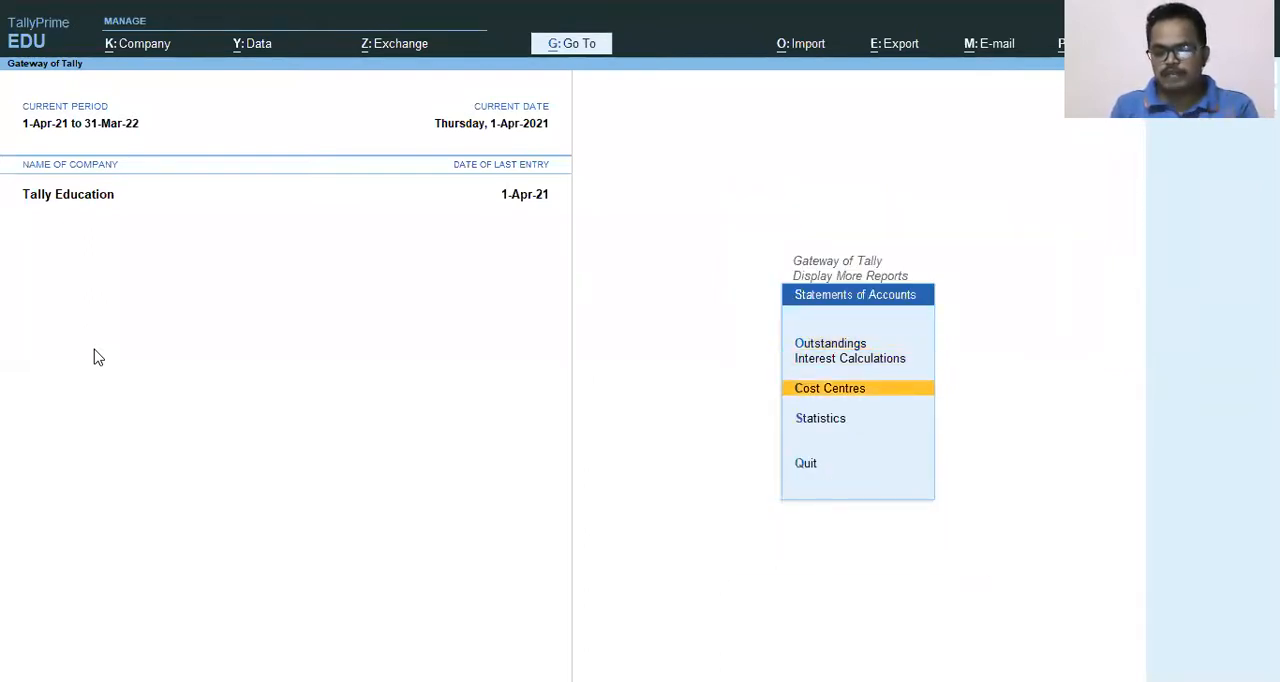
{"action": "key", "text": "Return"}
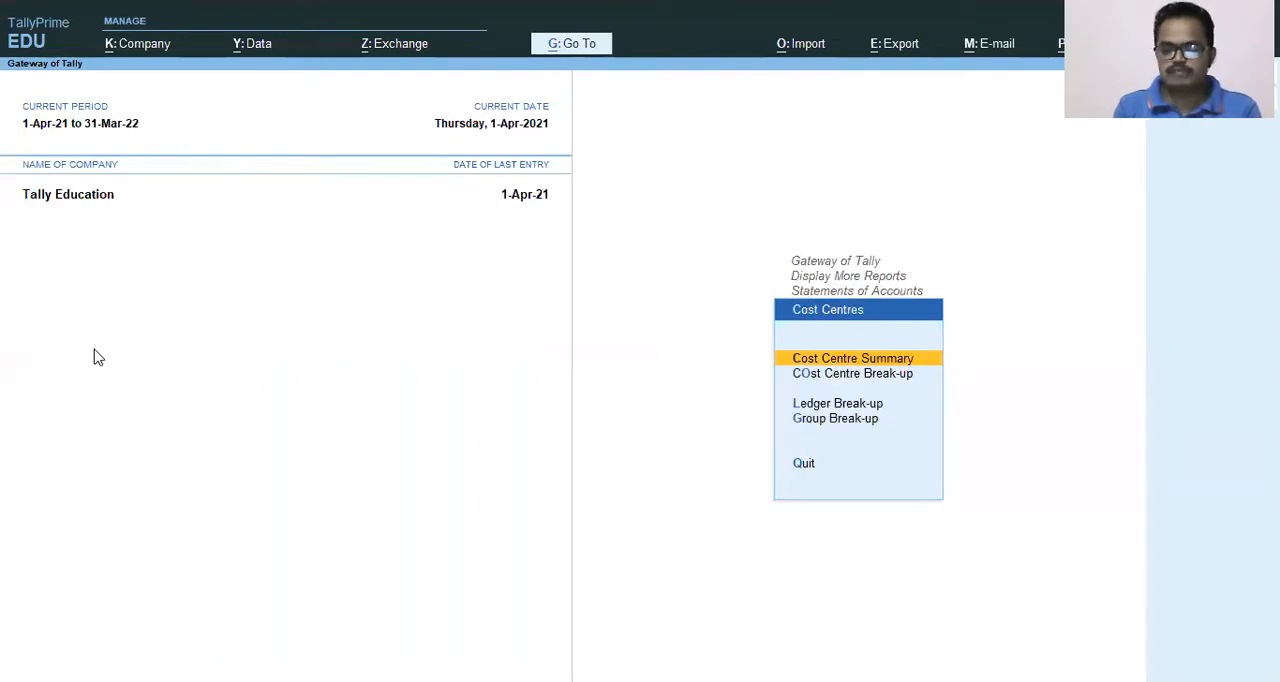
{"action": "key", "text": "Down"}
{"action": "key", "text": "Up"}
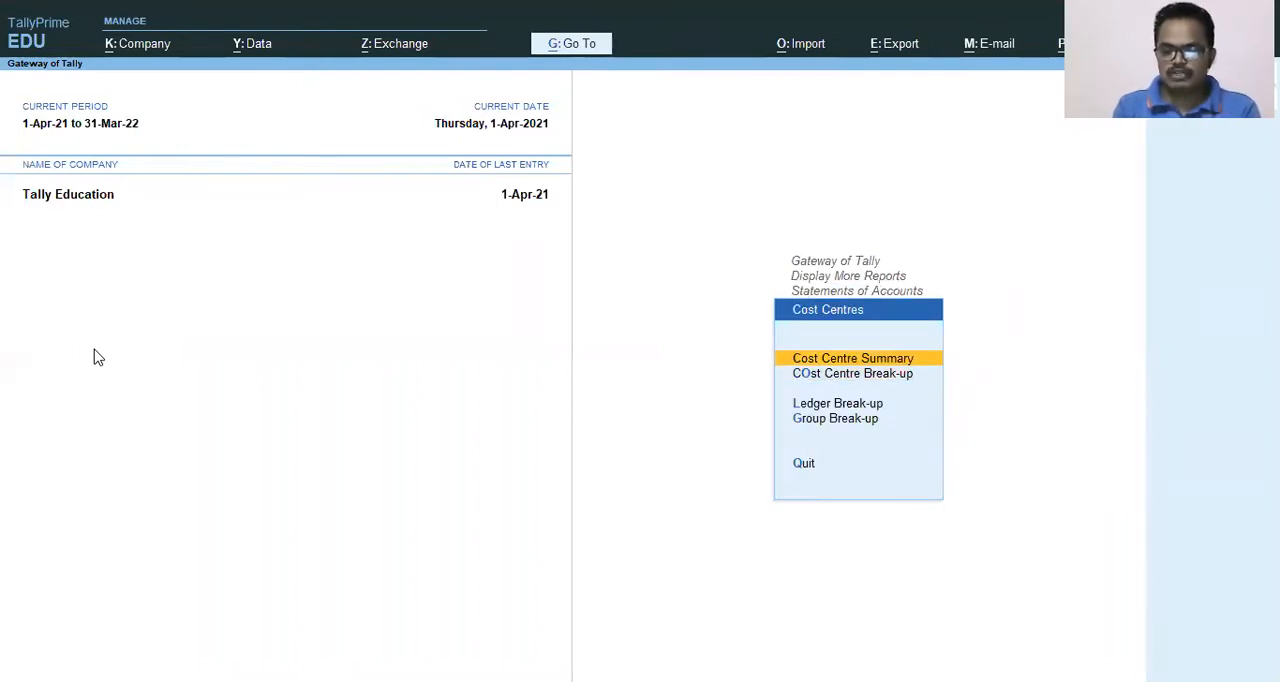
{"action": "key", "text": "Return"}
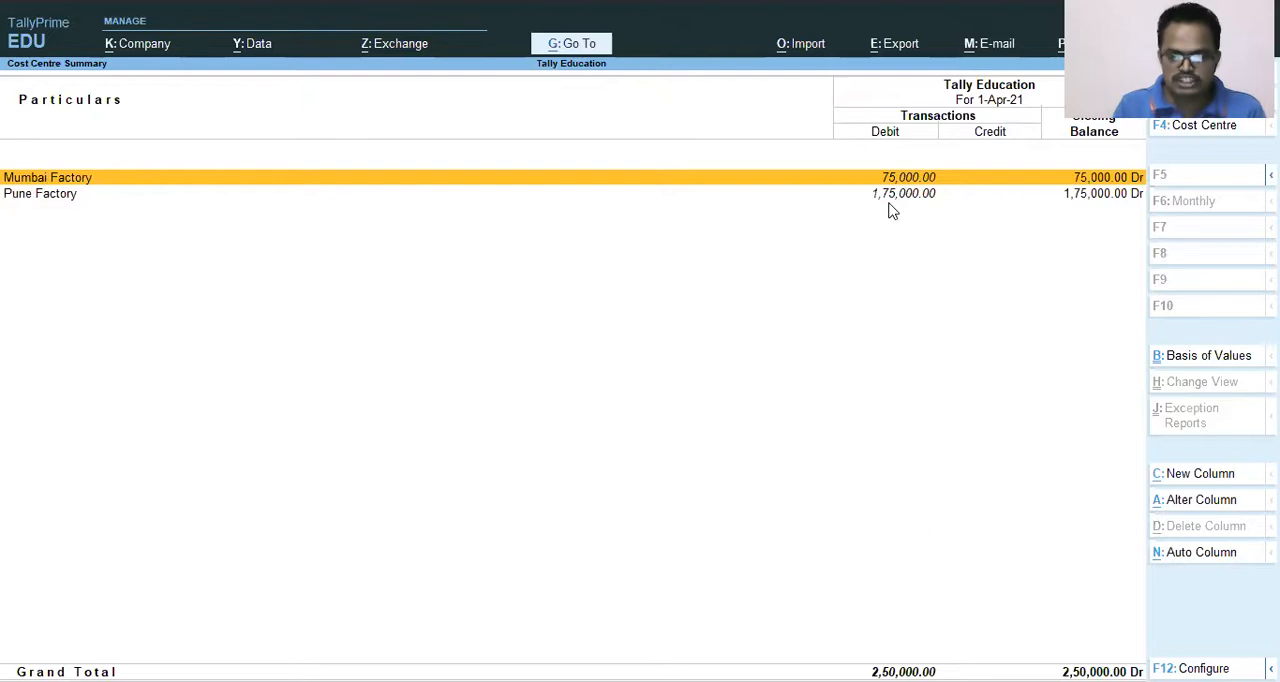
Drill down from Mumbai Factory's monthly summary to its April vouchers, and return to the Cost Centre Summary.
{"action": "key", "text": "Return"}
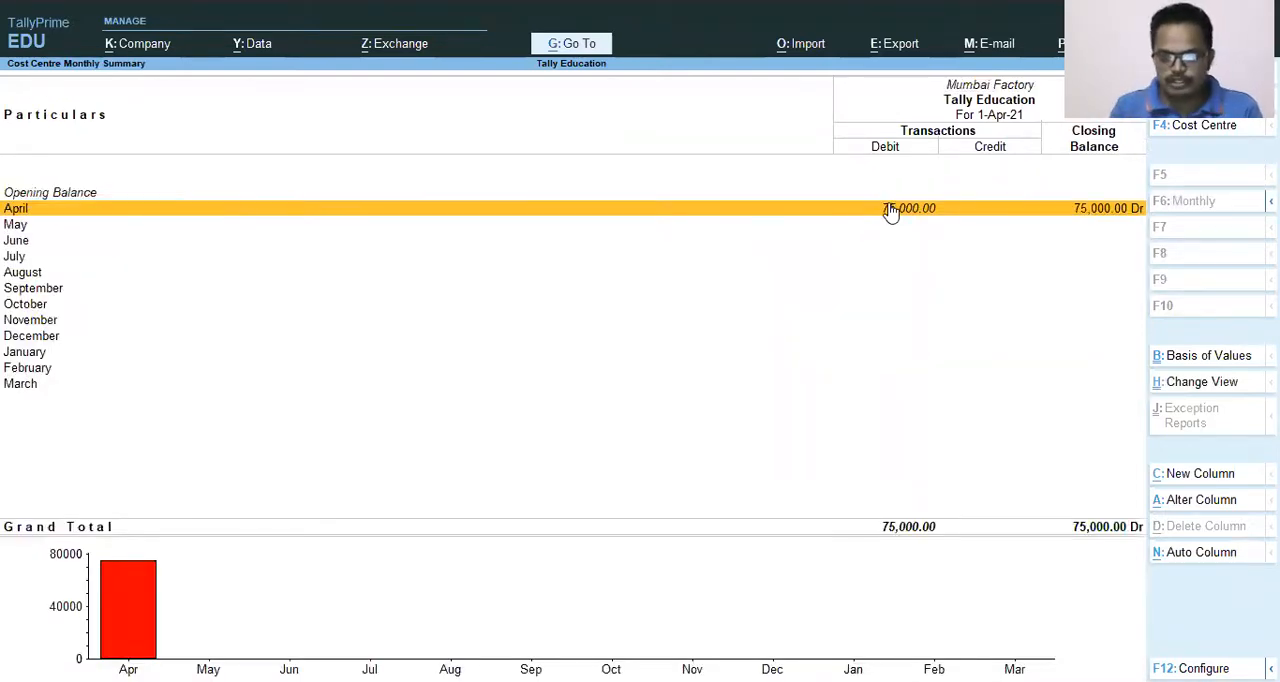
{"action": "left_click", "coordinate": [890, 213]}
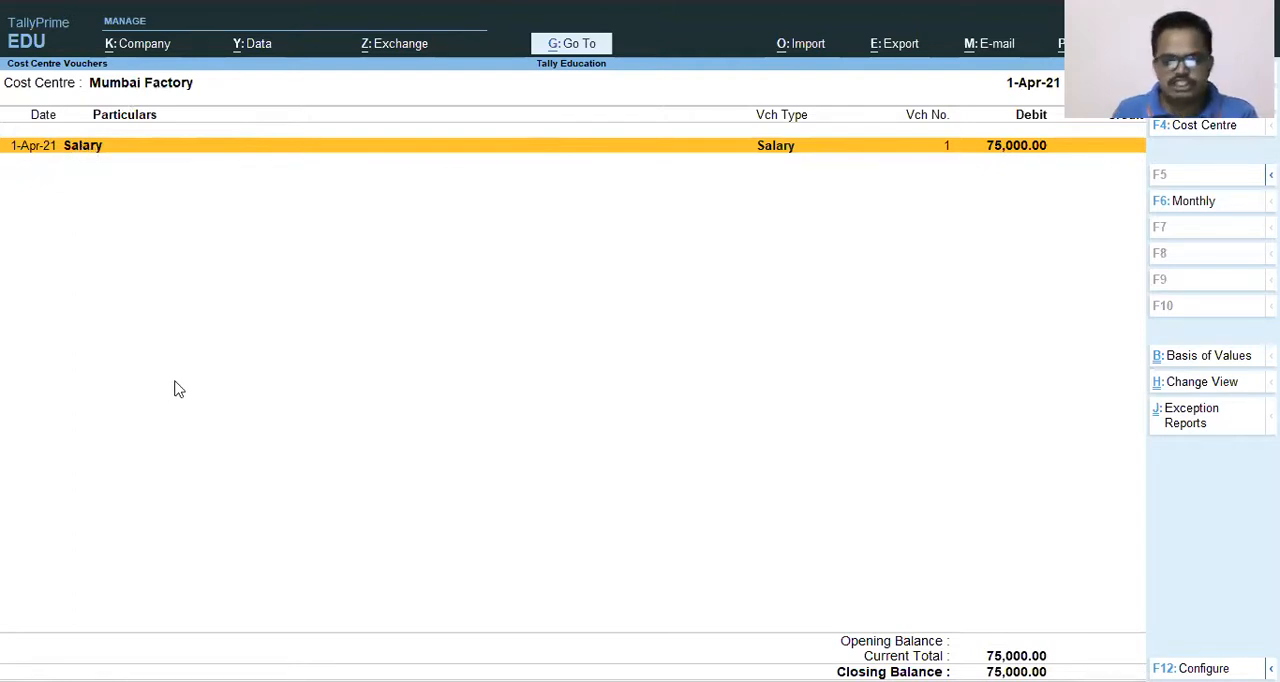
{"action": "key", "text": "Escape"}
{"action": "key", "text": "Escape"}
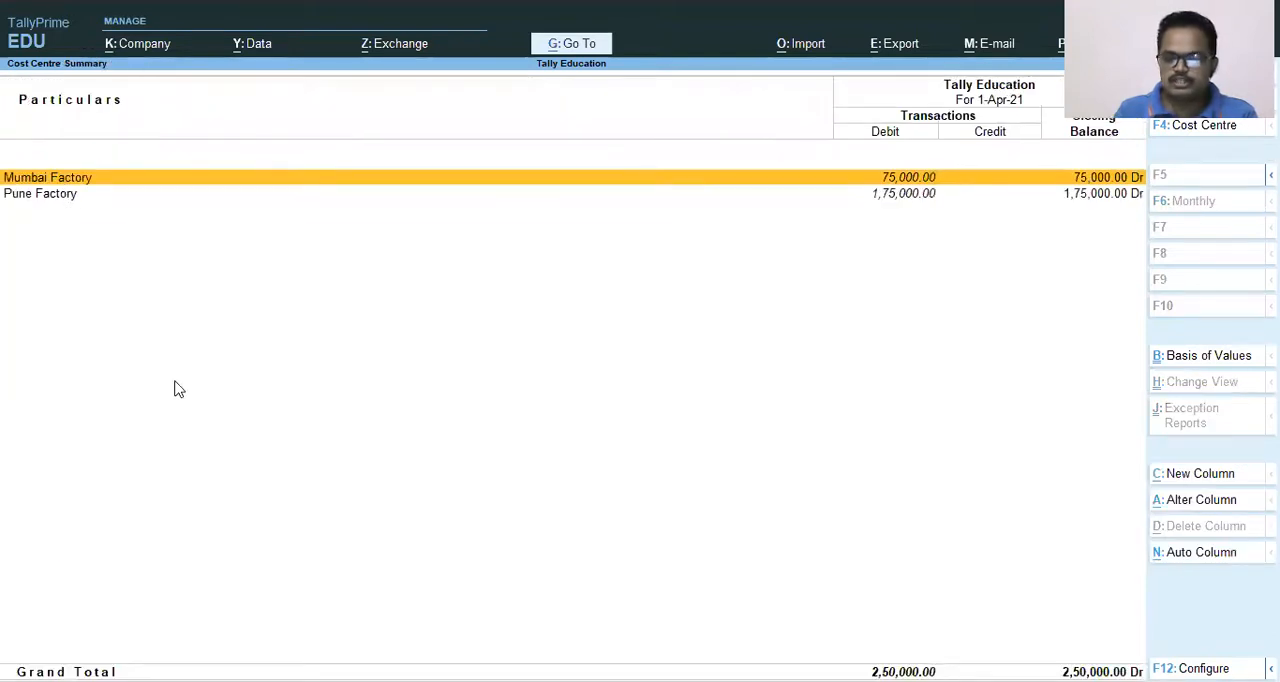
View Pune Factory's monthly summary and close the Cost Centre Summary report.
{"action": "key", "text": "Down"}
{"action": "key", "text": "Return"}
{"action": "key", "text": "Escape"}
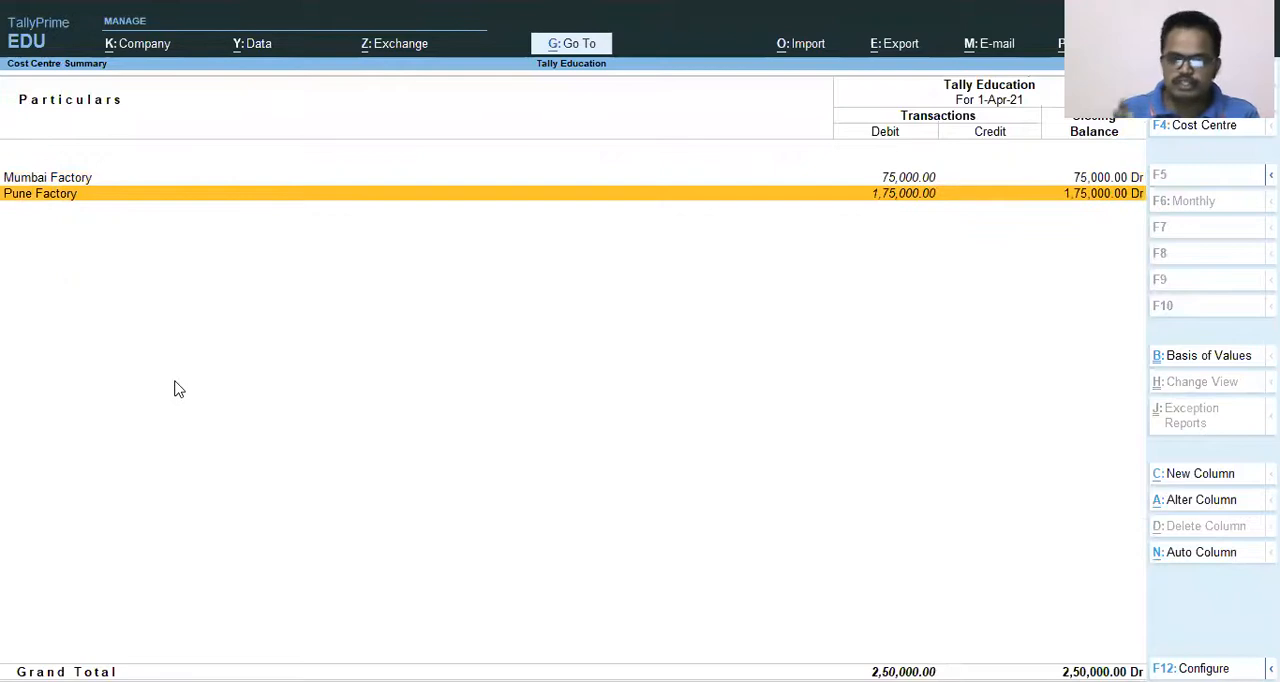
{"action": "key", "text": "Escape"}
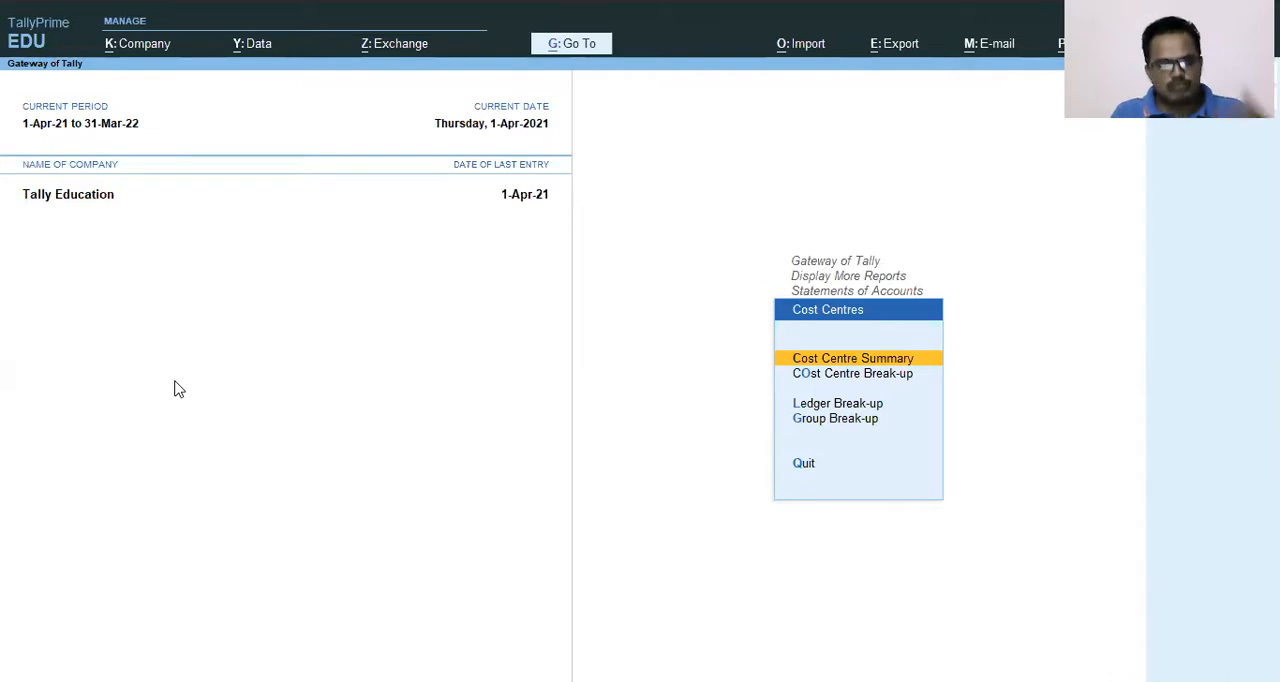
View the Ledger Break-up report for the Salary ledger across the cost centres, and return to the Cost Centres reports.
{"action": "key", "text": "Down"}
{"action": "key", "text": "Down"}
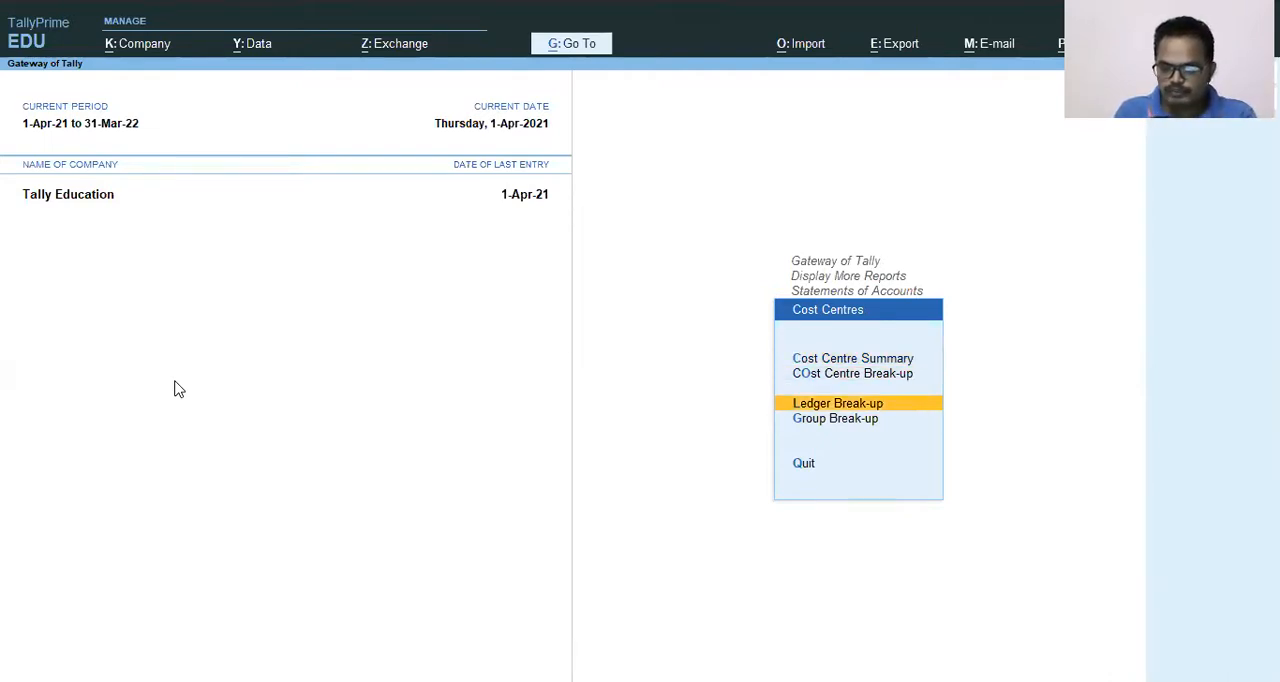
{"action": "key", "text": "Return"}
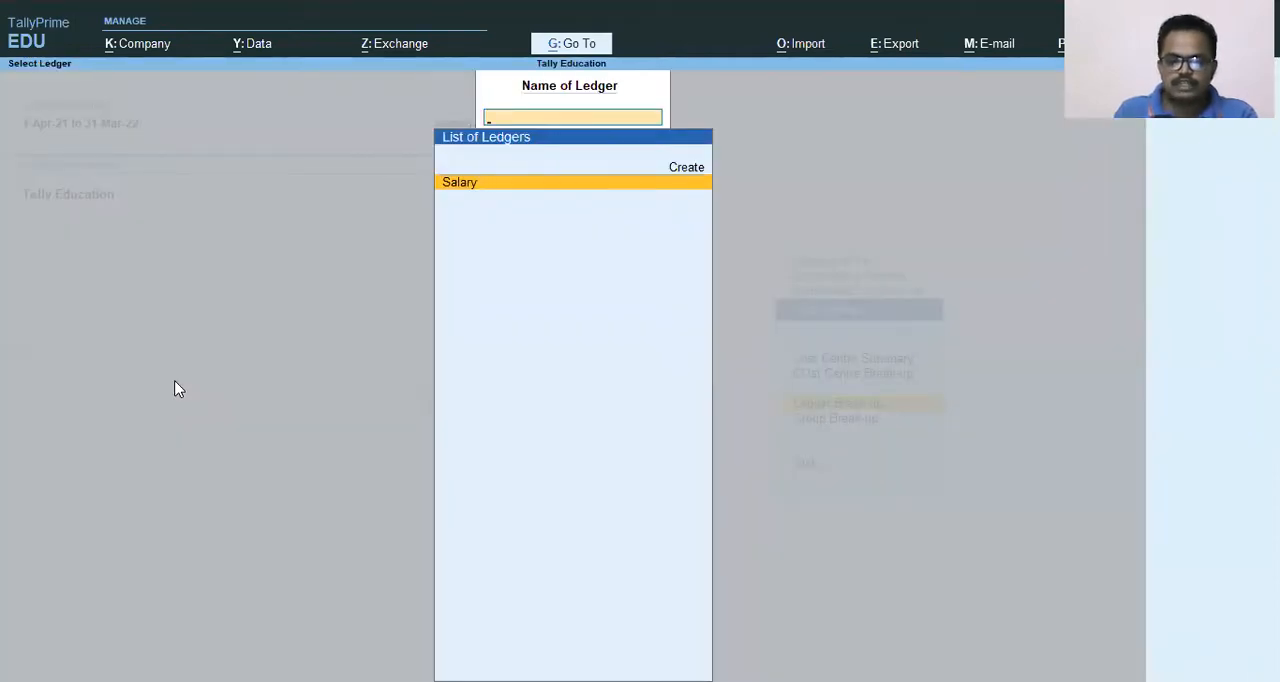
{"action": "key", "text": "Return"}
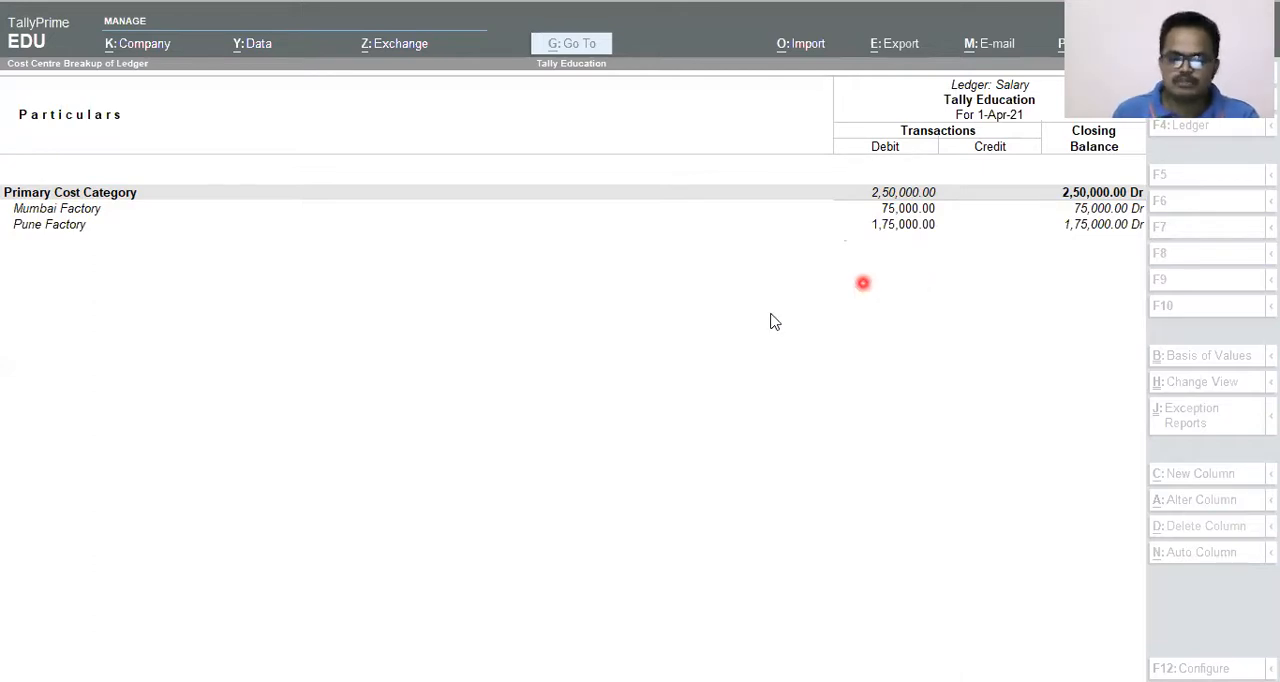
{"action": "left_click", "coordinate": [742, 332]}
{"action": "key", "text": "Escape"}
{"action": "key", "text": "Escape"}
{"action": "key", "text": "Escape"}
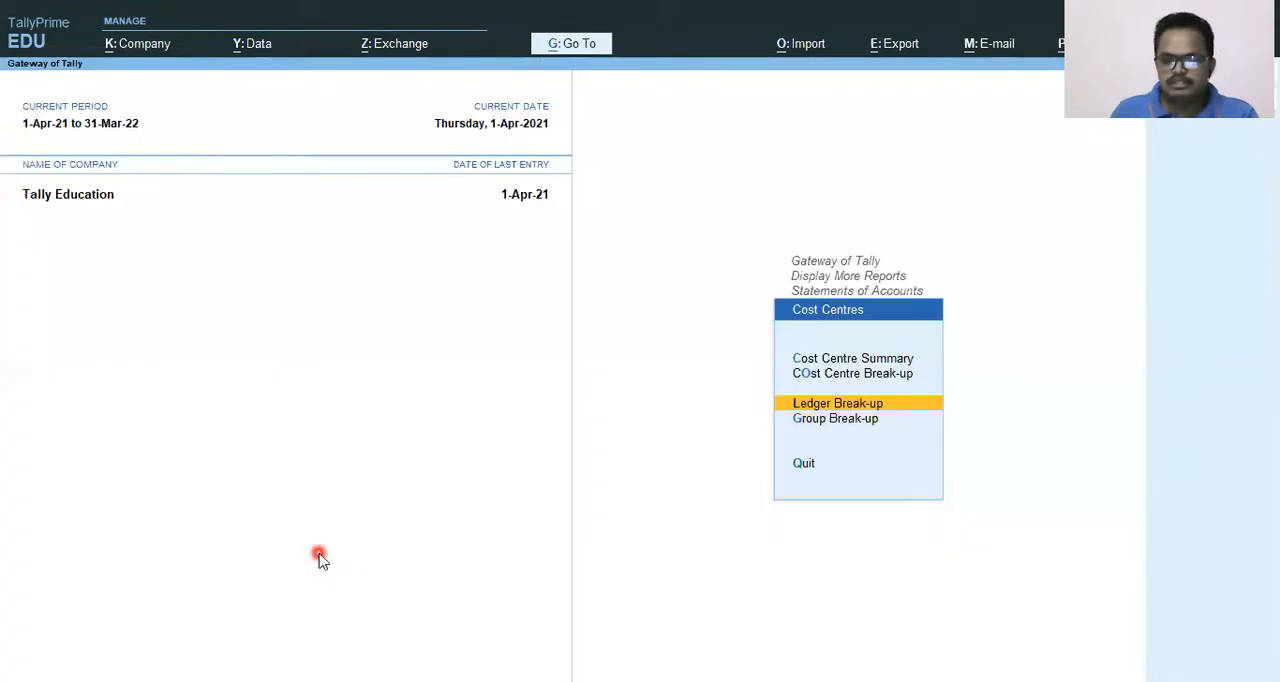
View the Cost Centre Break-up report for Mumbai Factory and go back to Display More Reports.
{"action": "key", "text": "Up"}
{"action": "key", "text": "Up"}
{"action": "key", "text": "Down"}
{"action": "key", "text": "Return"}
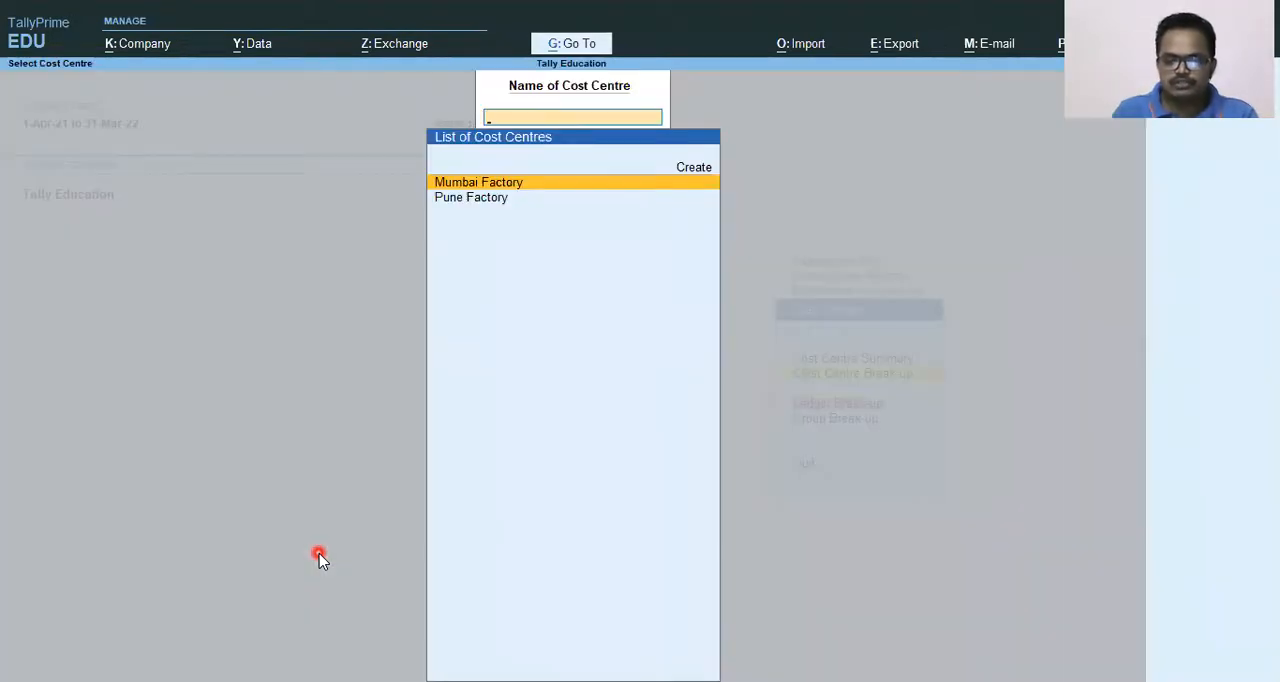
{"action": "key", "text": "Return"}
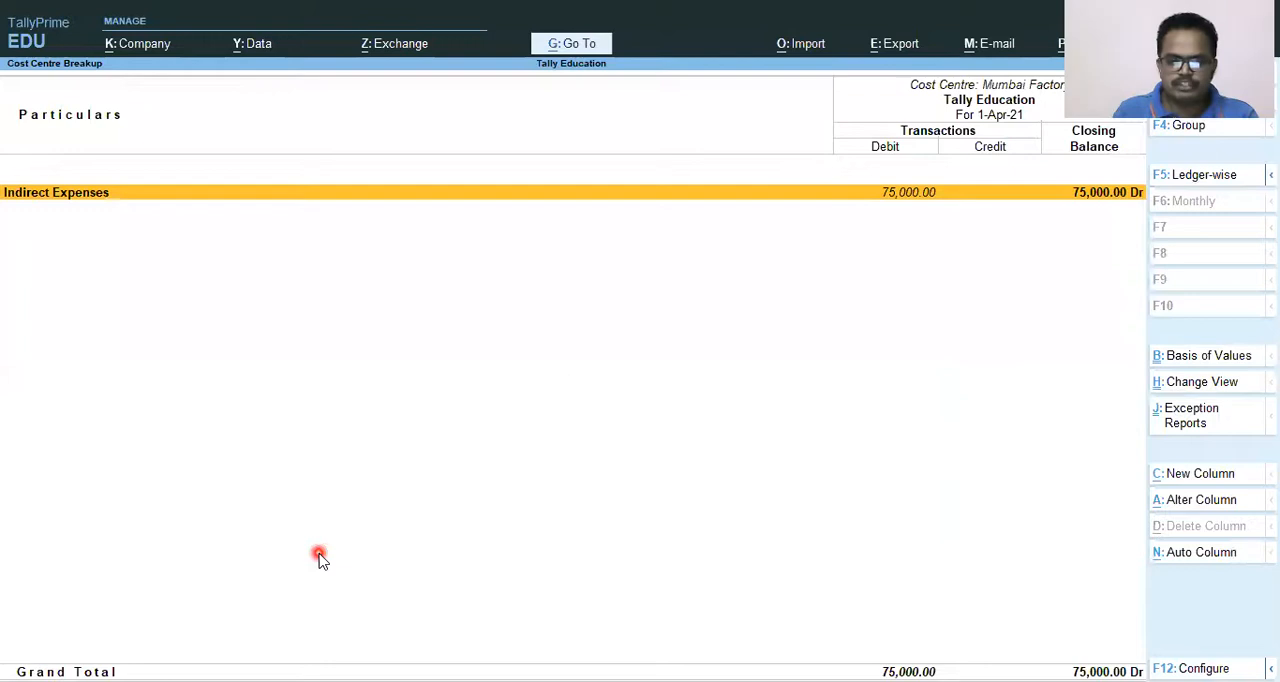
{"action": "key", "text": "Escape"}
{"action": "key", "text": "BackSpace"}
{"action": "key", "text": "Escape"}
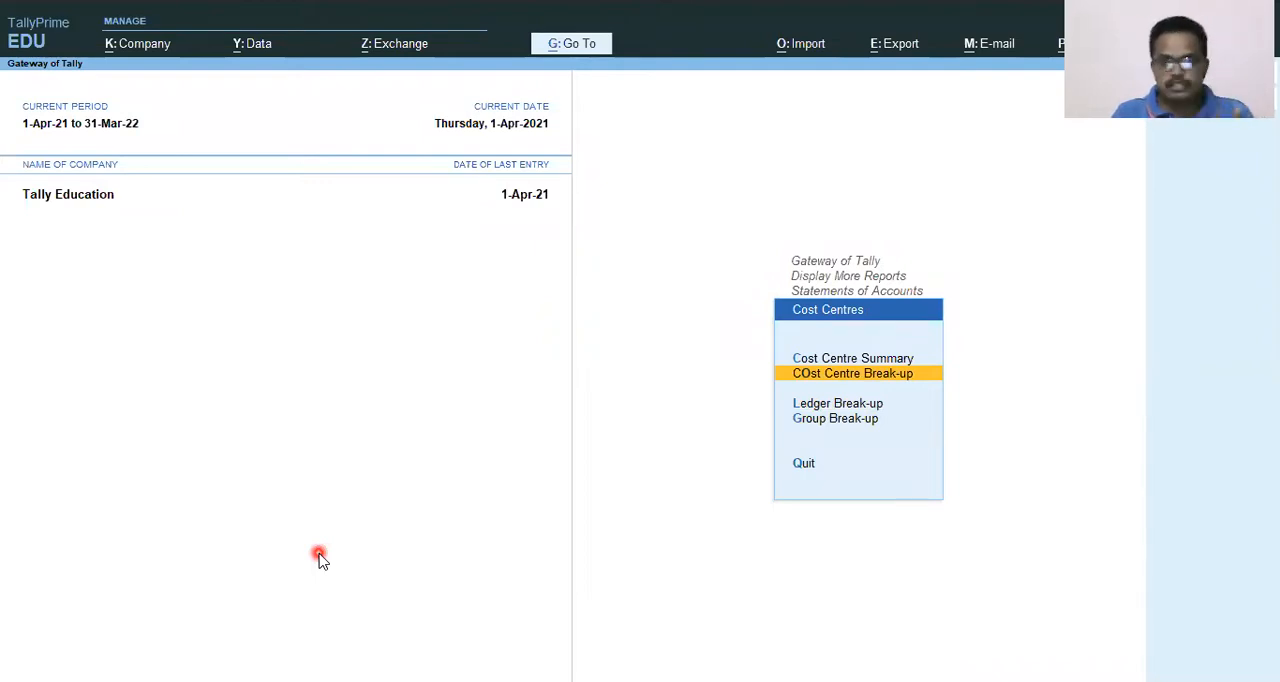
{"action": "key", "text": "Escape"}
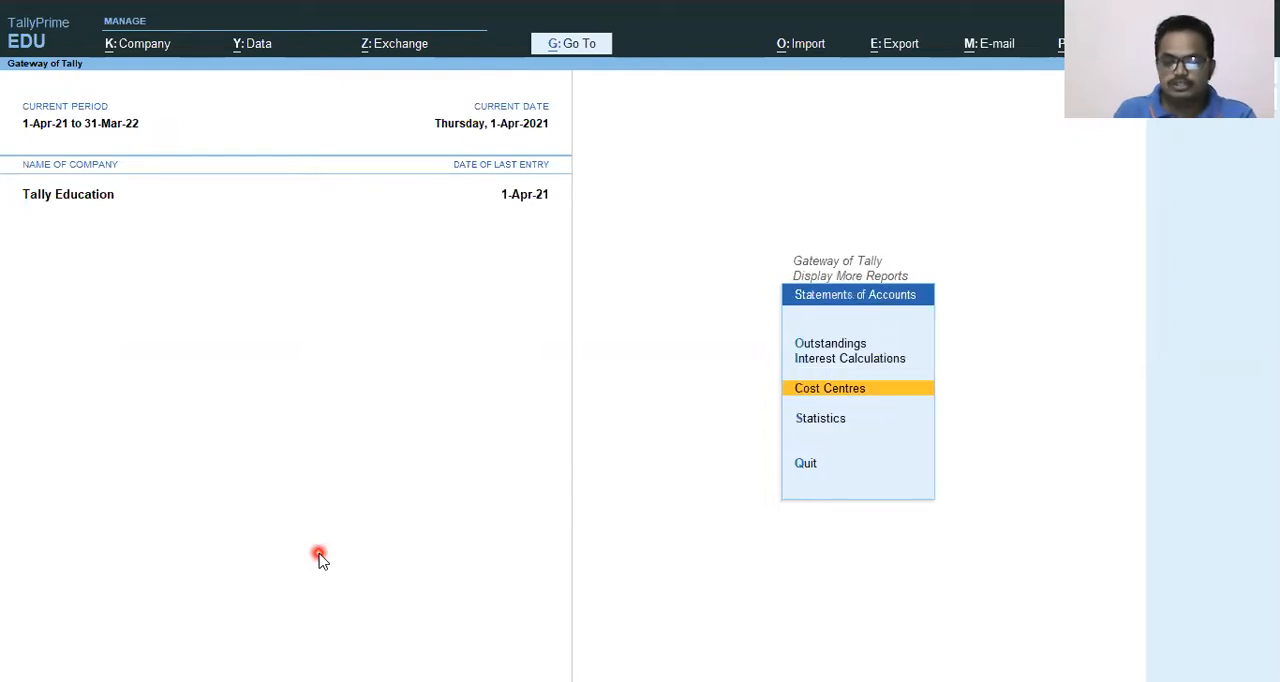
{"action": "key", "text": "Escape"}
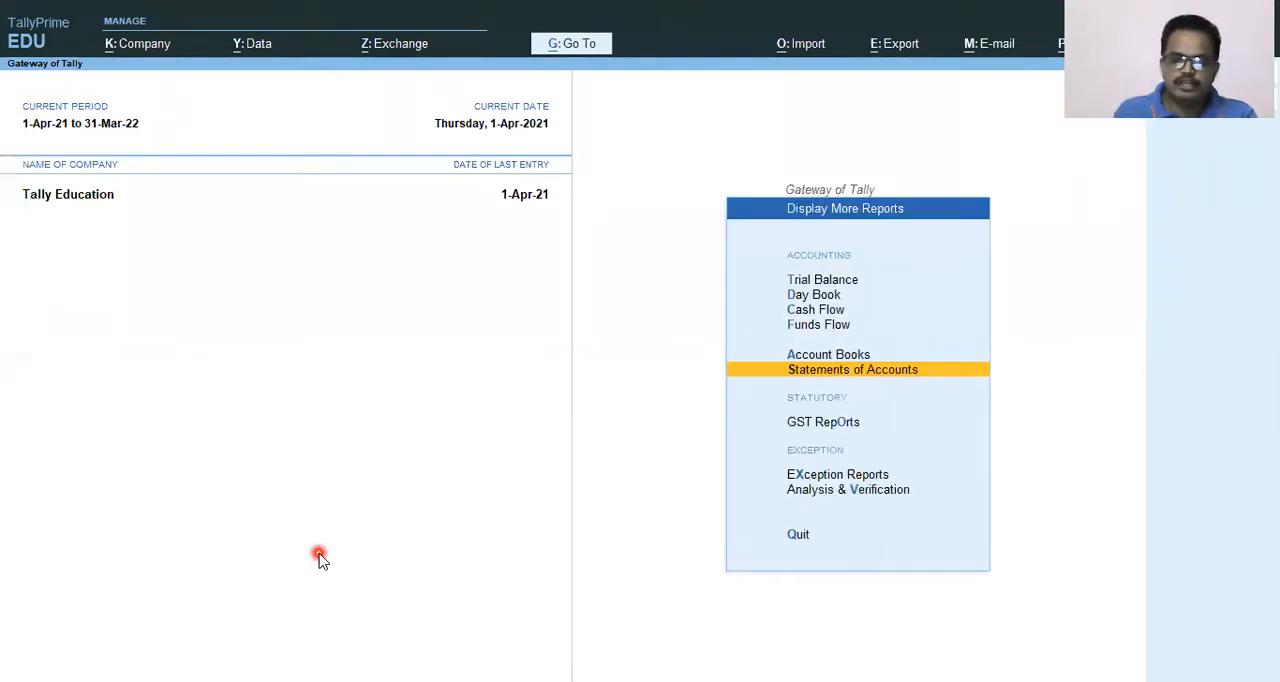